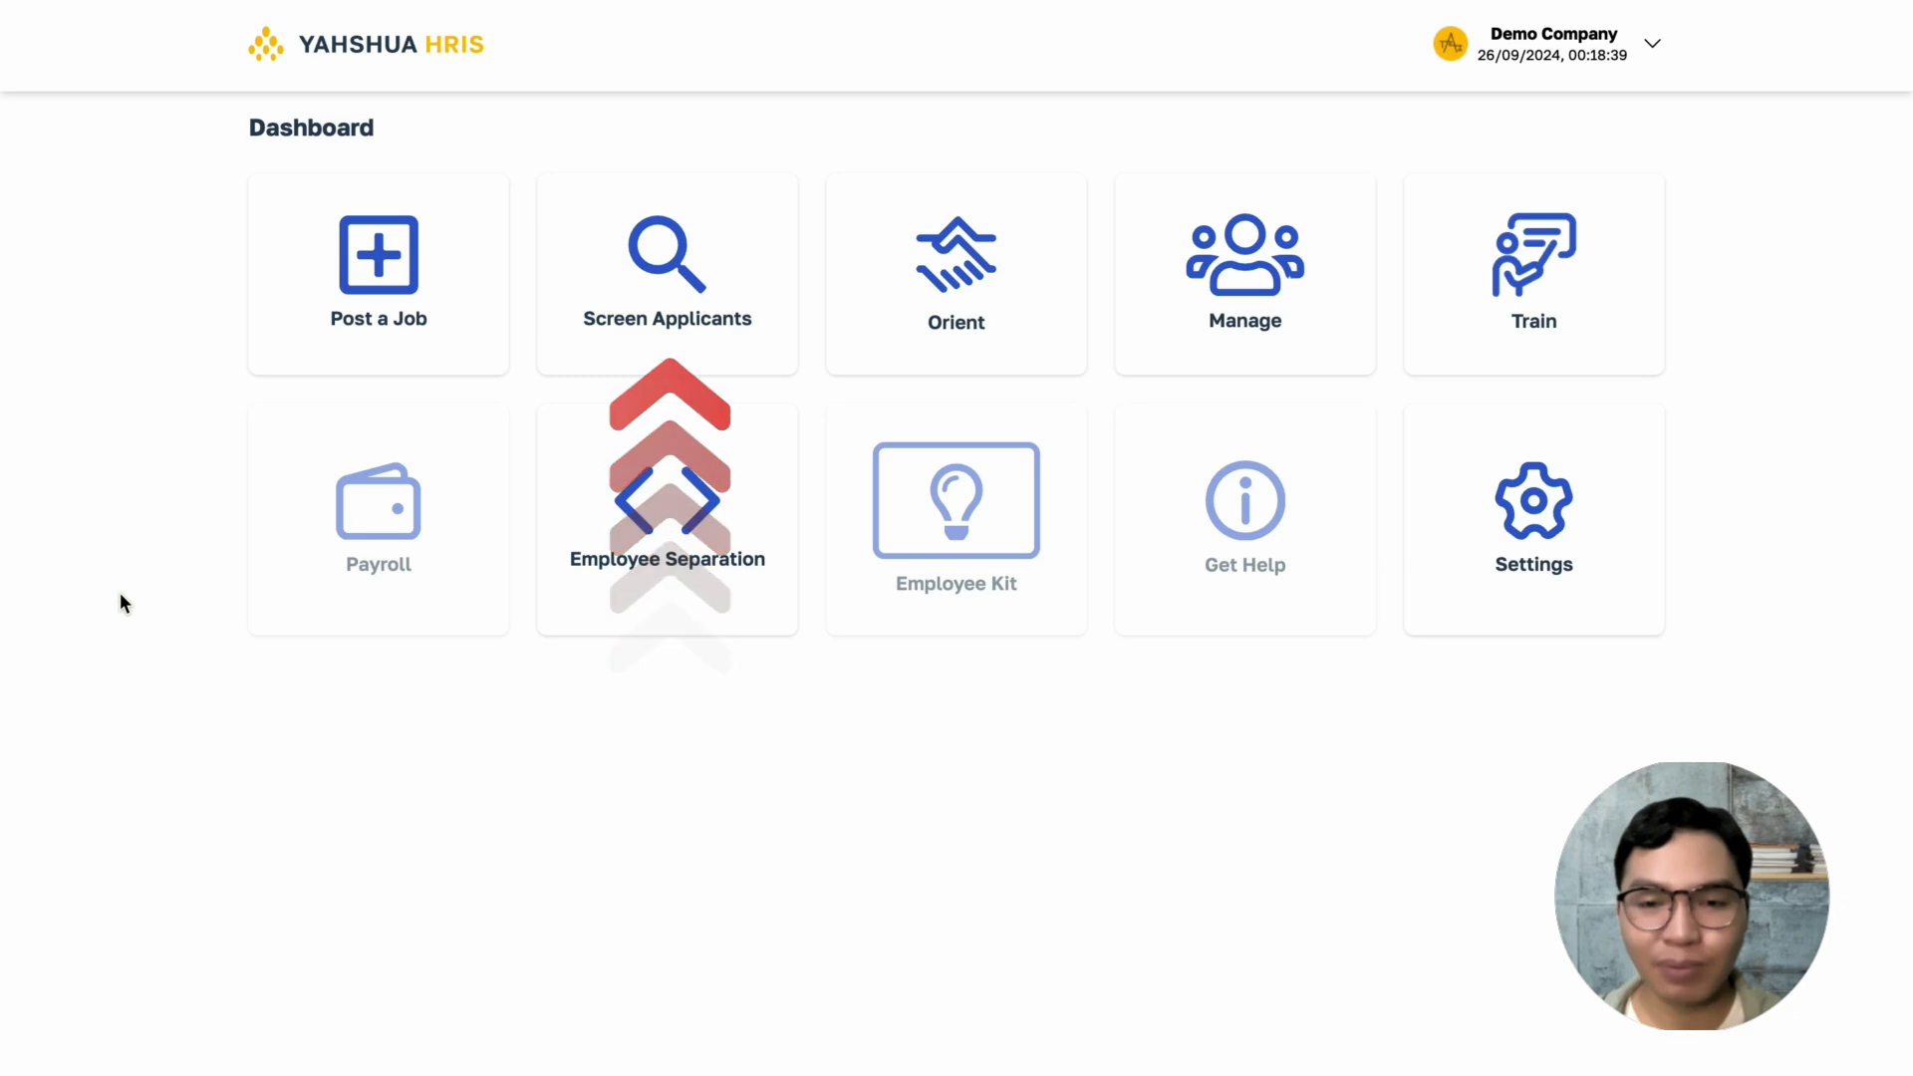
- Open the applicant screening board for the Finance Officer job and look over its interview stages
{"action": "left_click", "coordinate": [551, 372]}
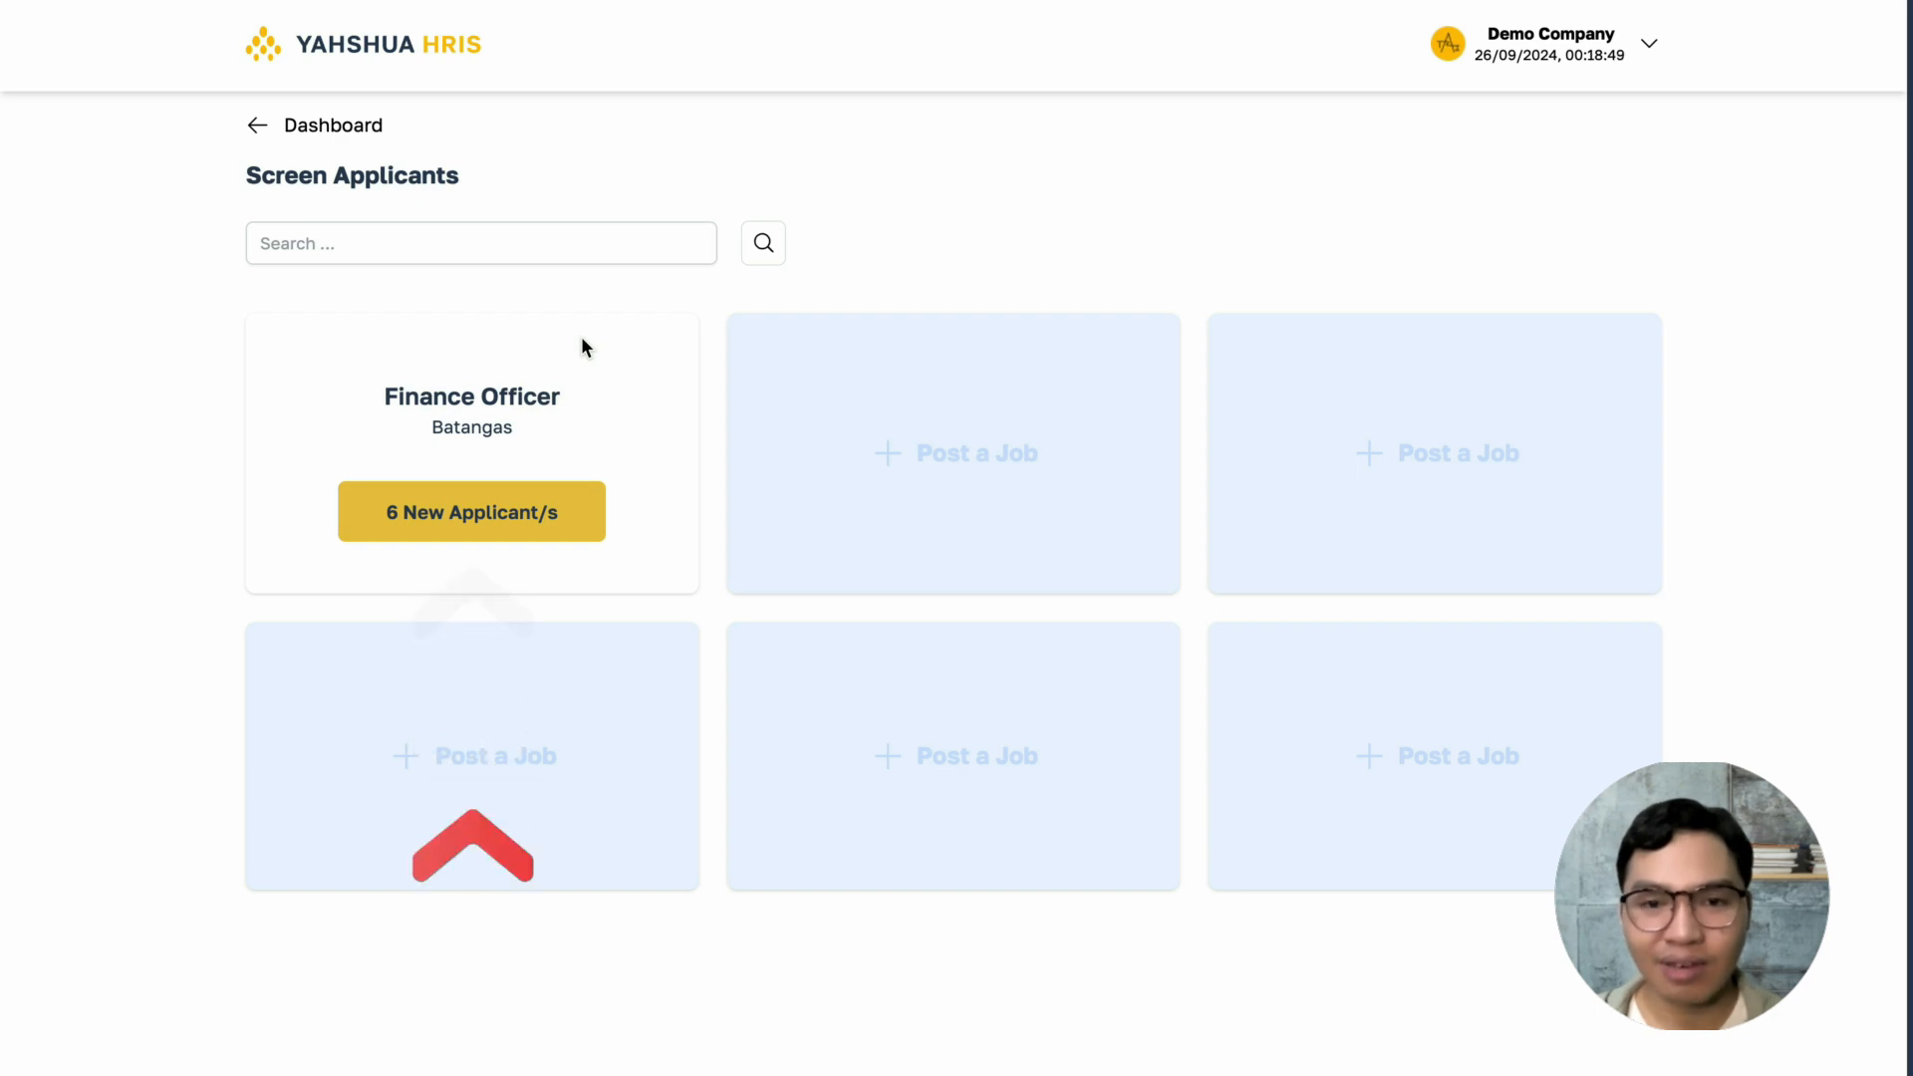
{"action": "left_click", "coordinate": [592, 507]}
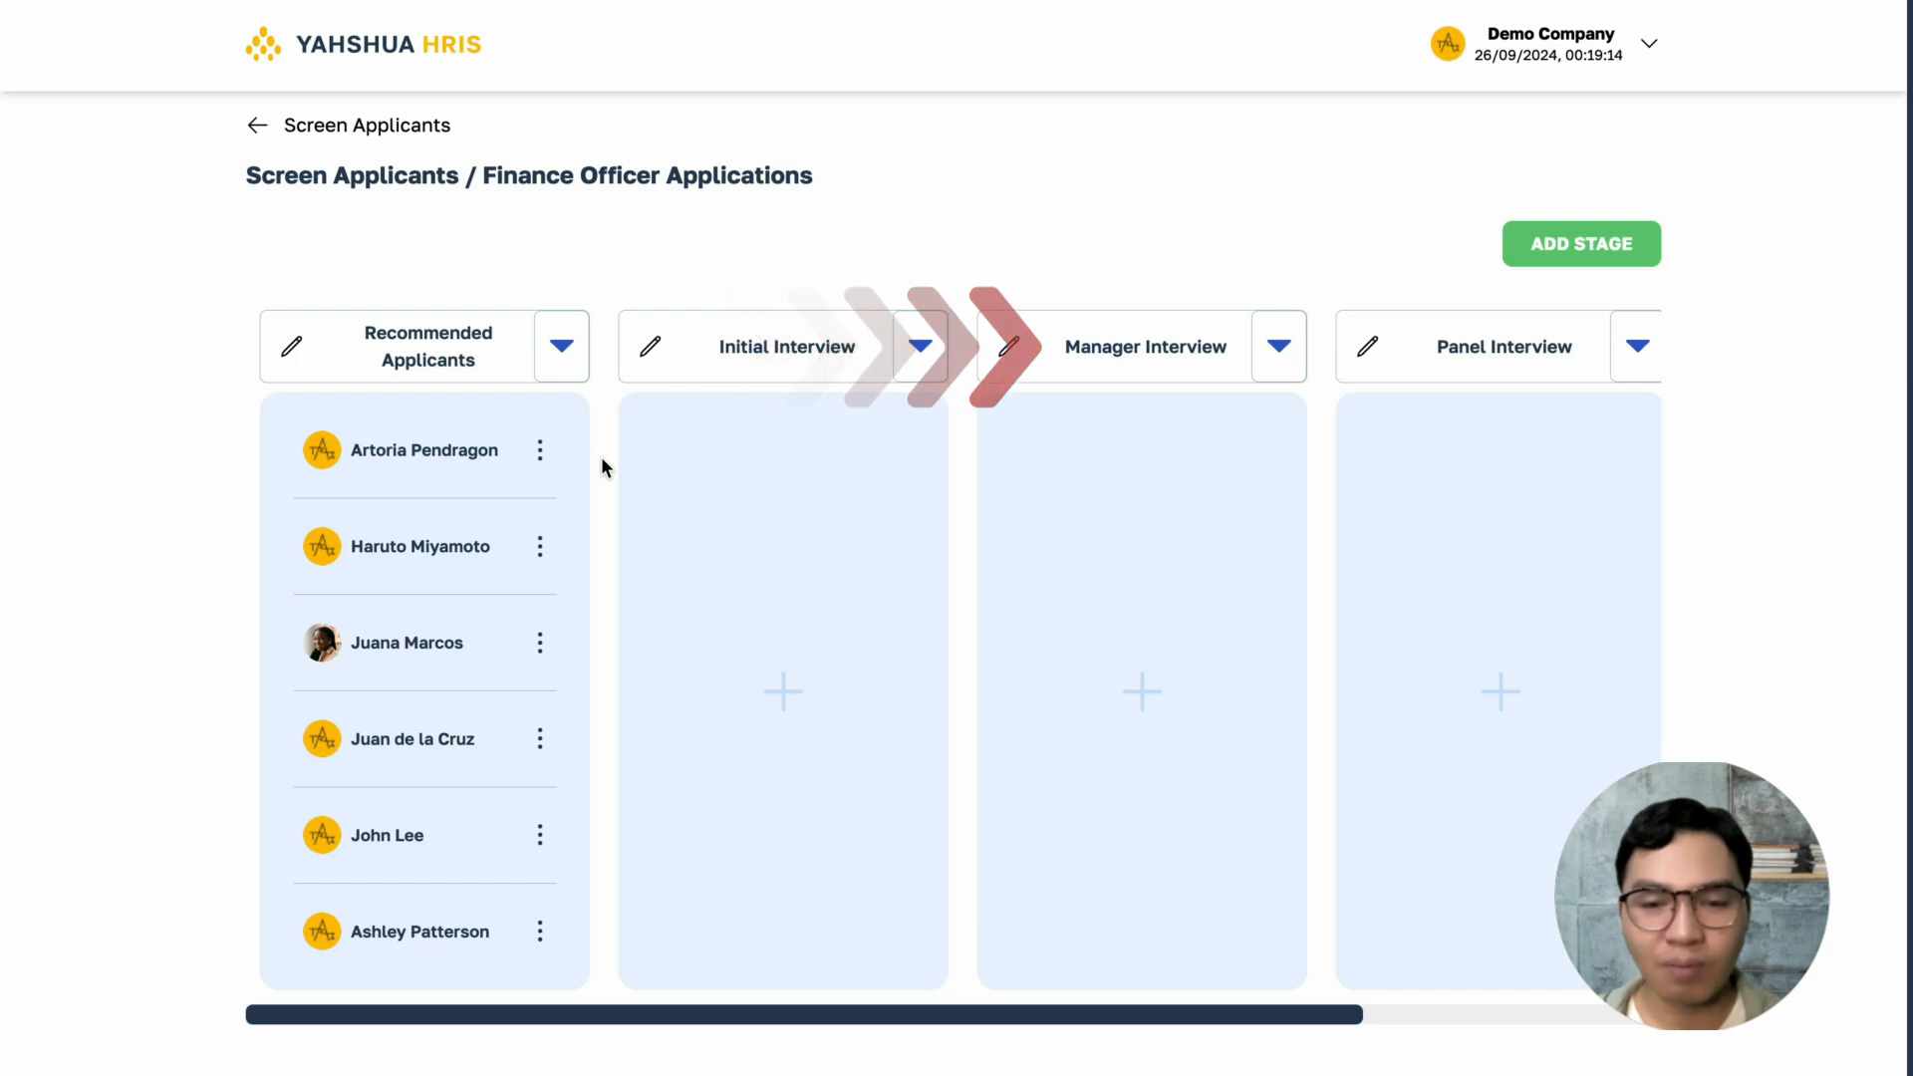
{"action": "left_click_drag", "start_coordinate": [665, 1014], "coordinate": [478, 1016]}
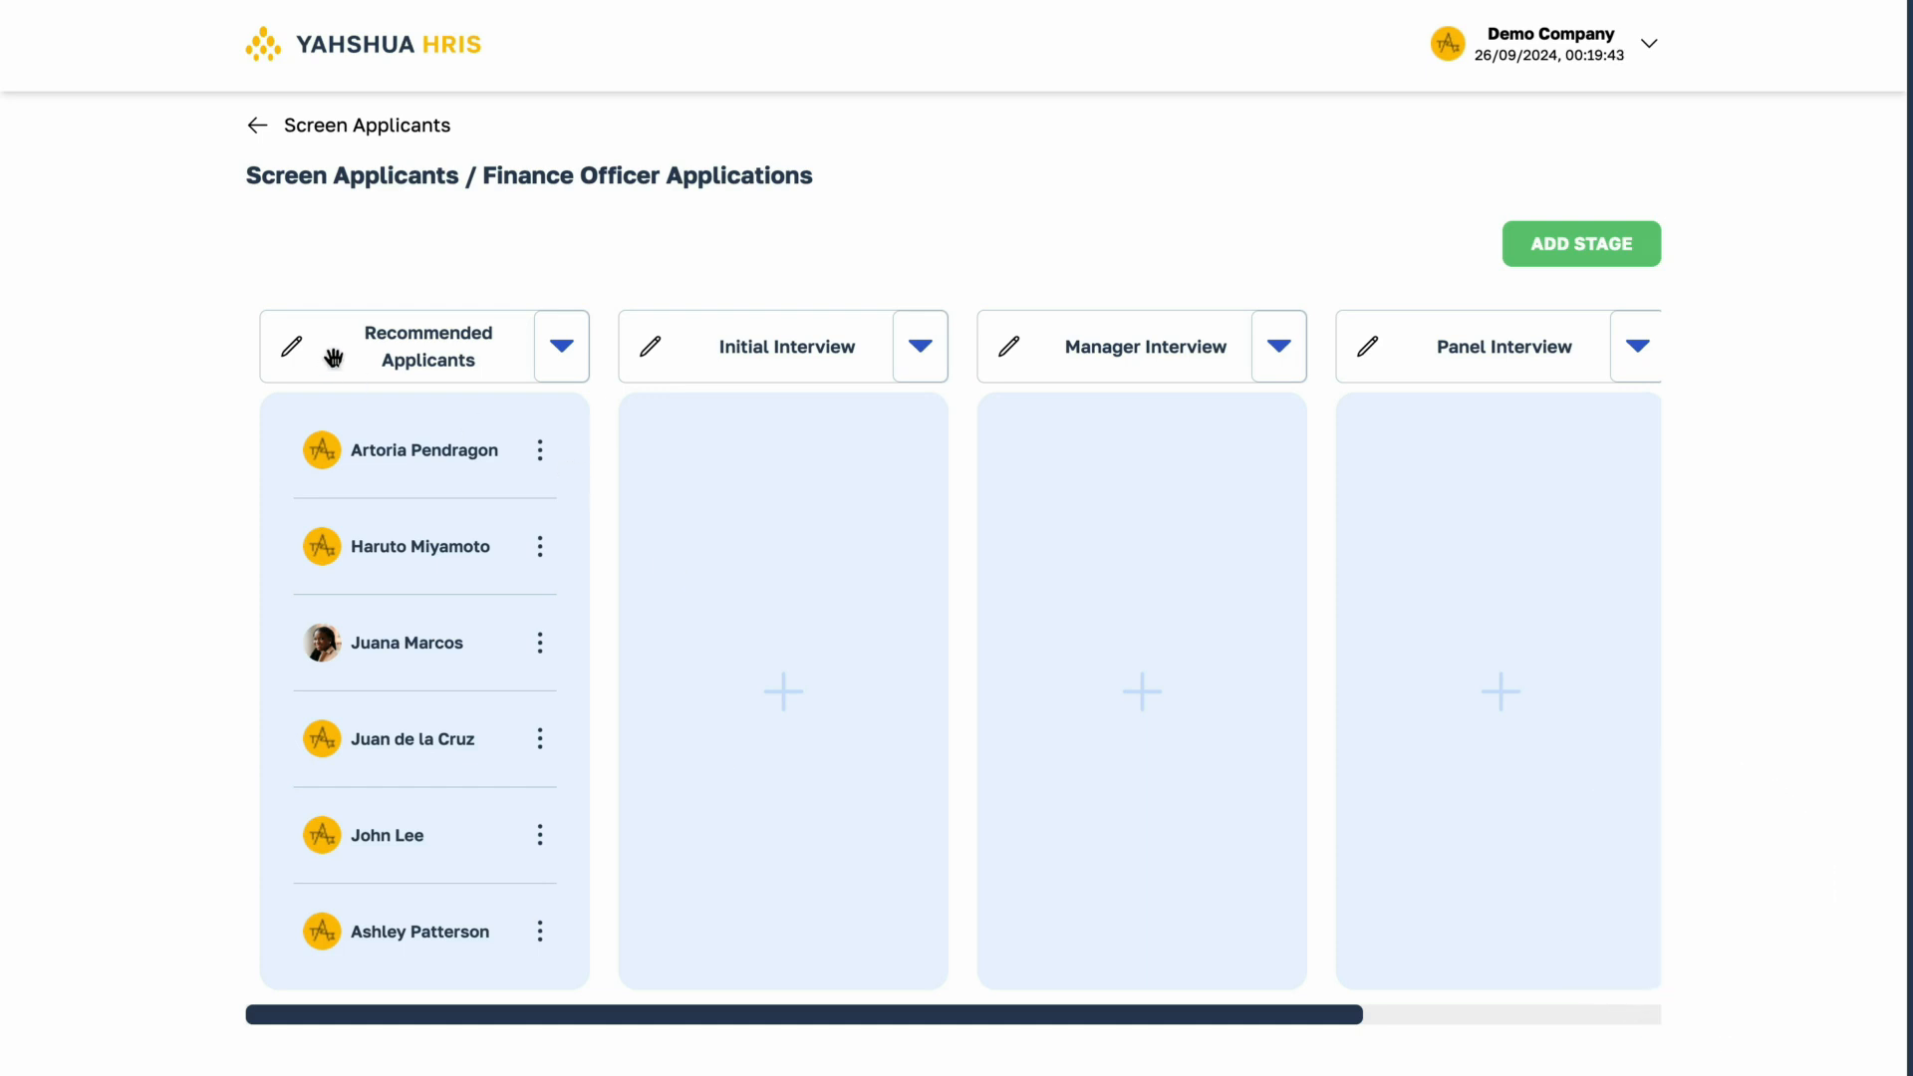
- Rename the Recommended Applicants stage as "List of Applicants"
{"action": "left_click", "coordinate": [302, 356]}
{"action": "type", "text": "List of Applicants"}
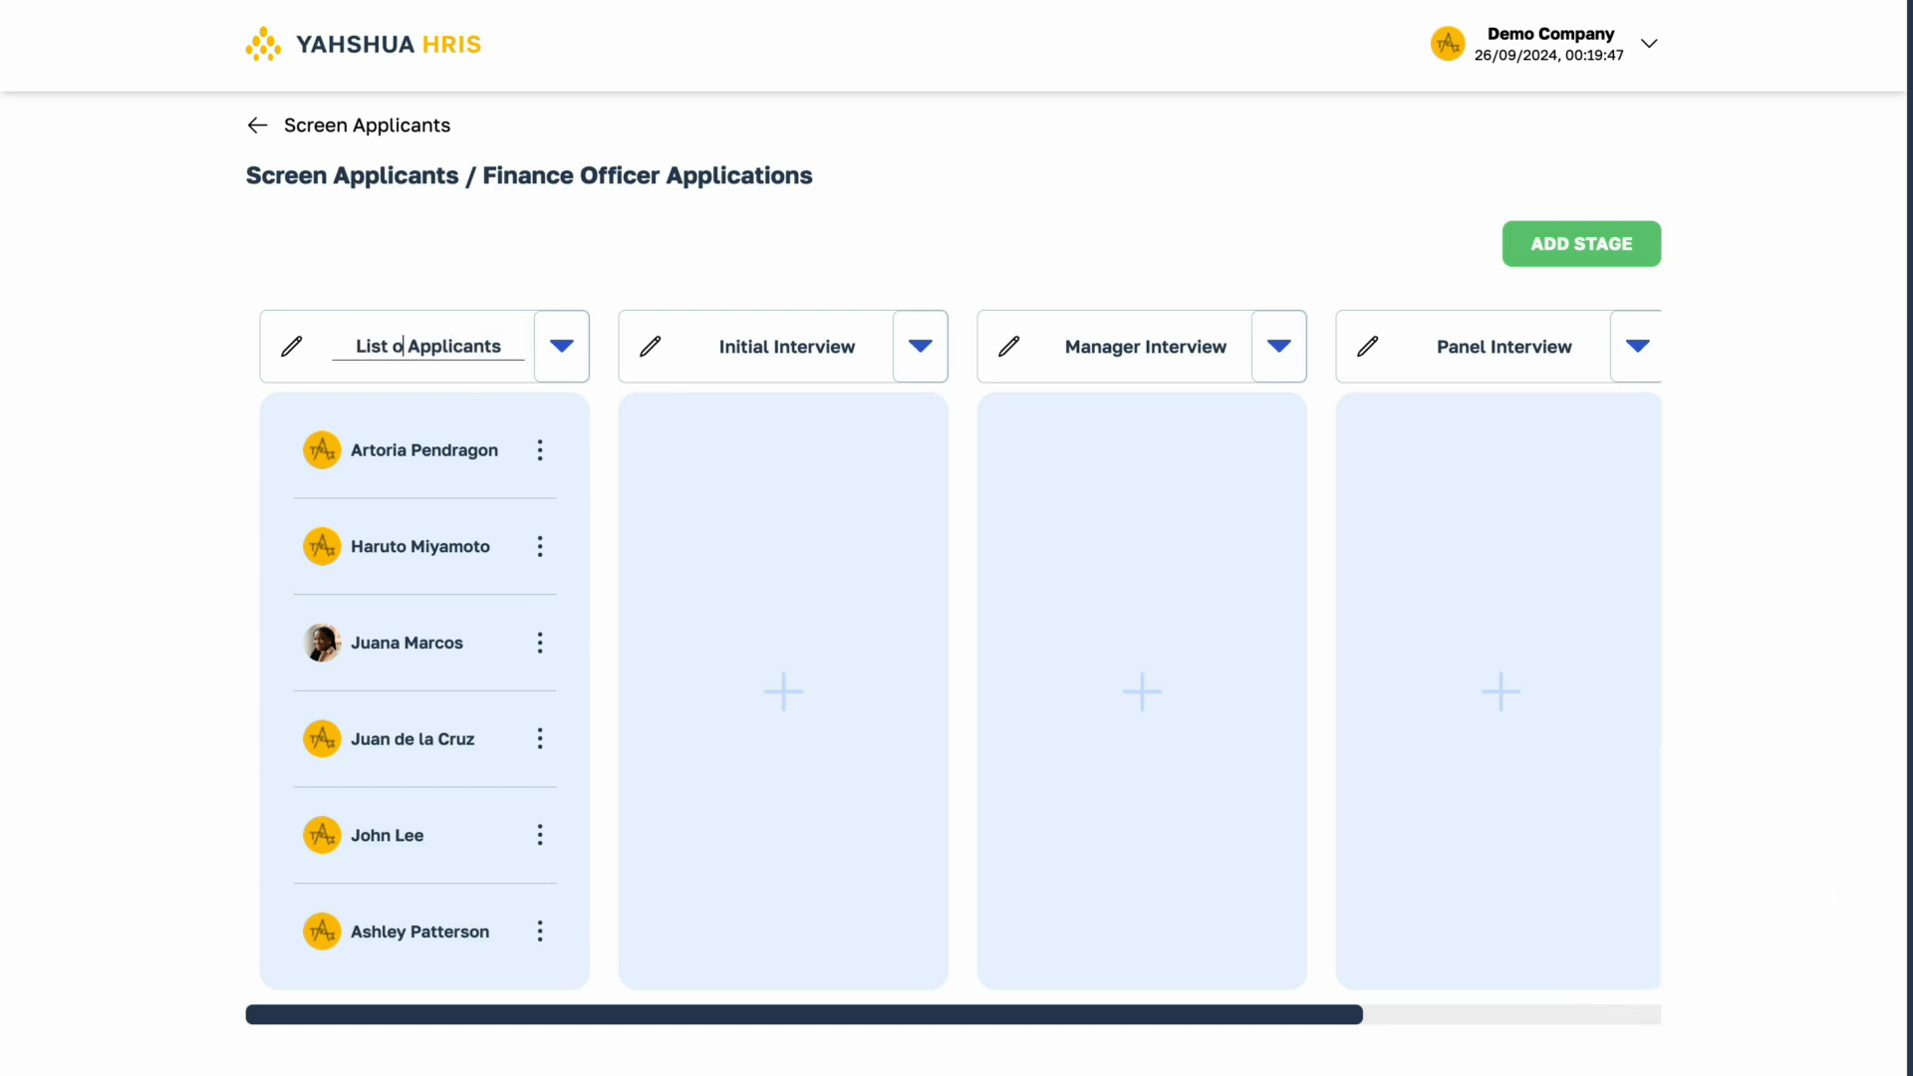
{"action": "key", "text": "Return"}
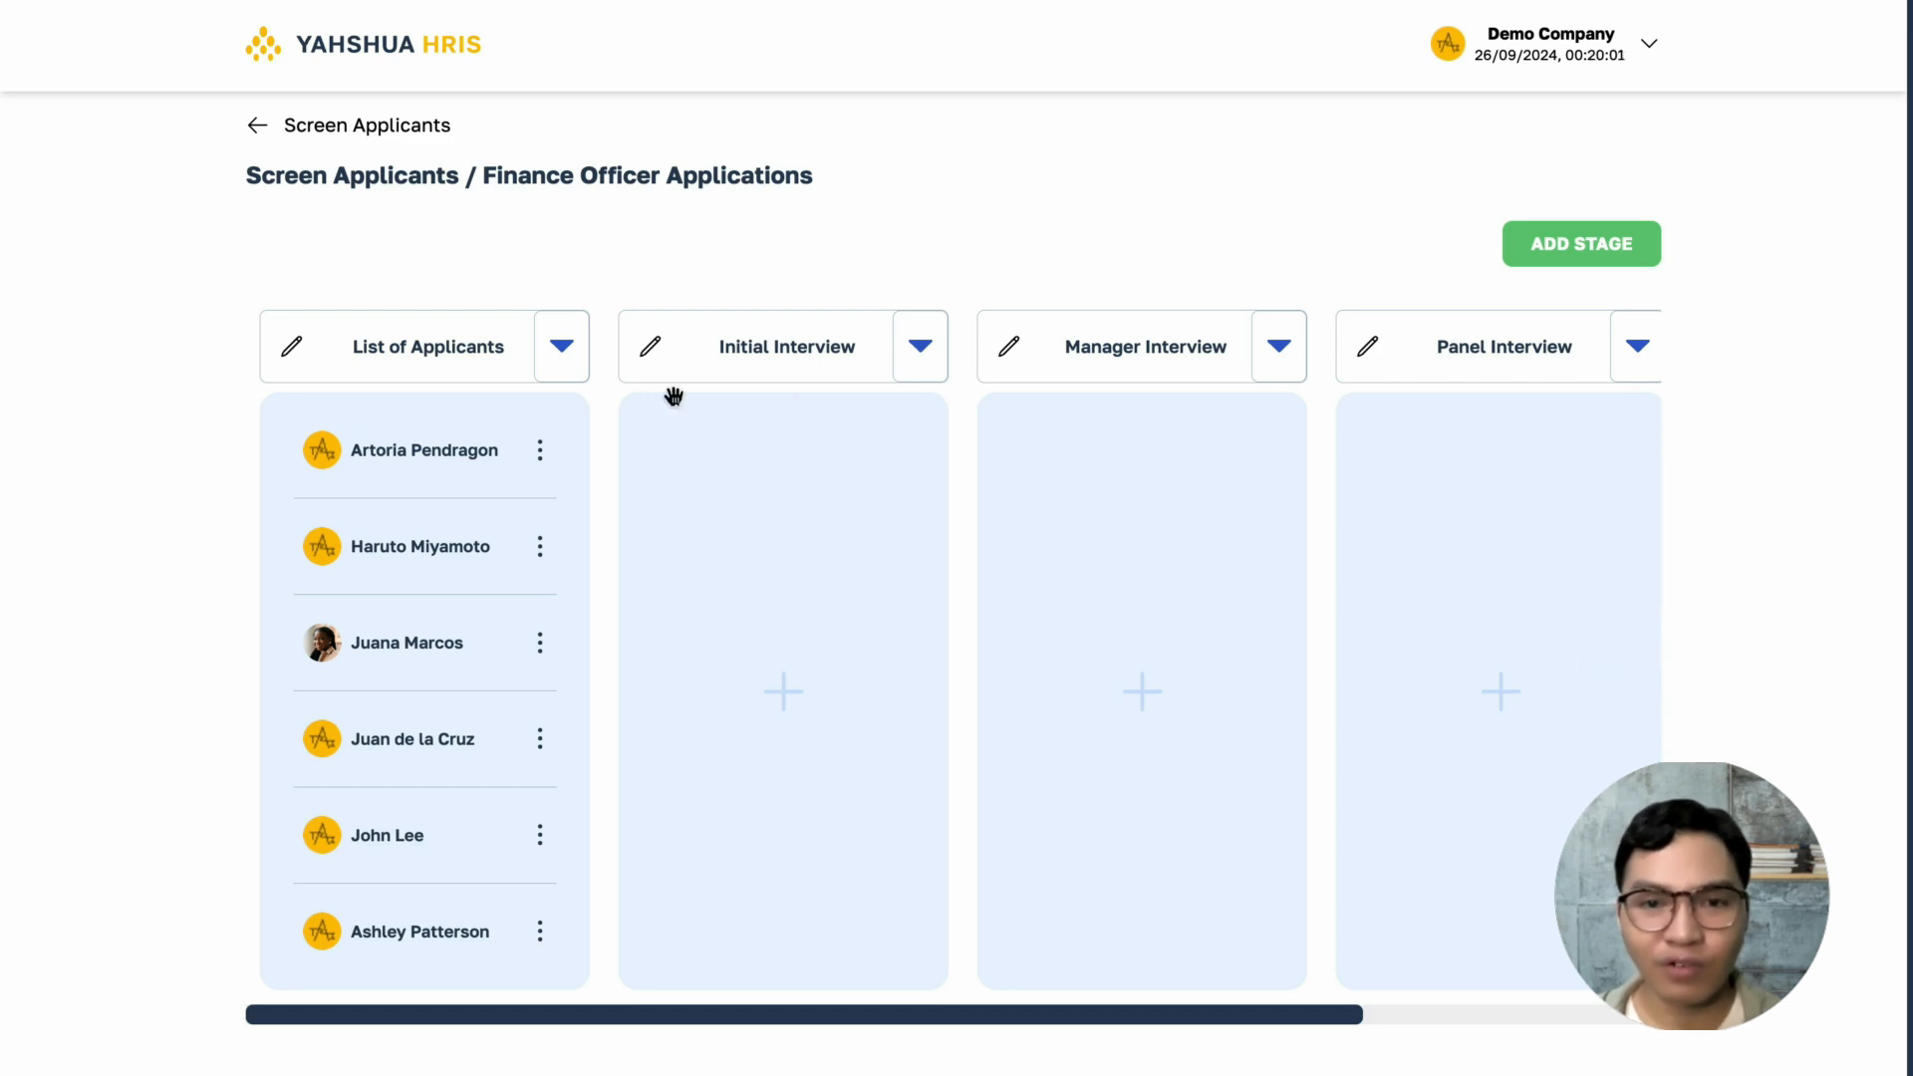
- Remove the Panel Interview stage from the Finance Officer applications board
{"action": "left_click", "coordinate": [1636, 354]}
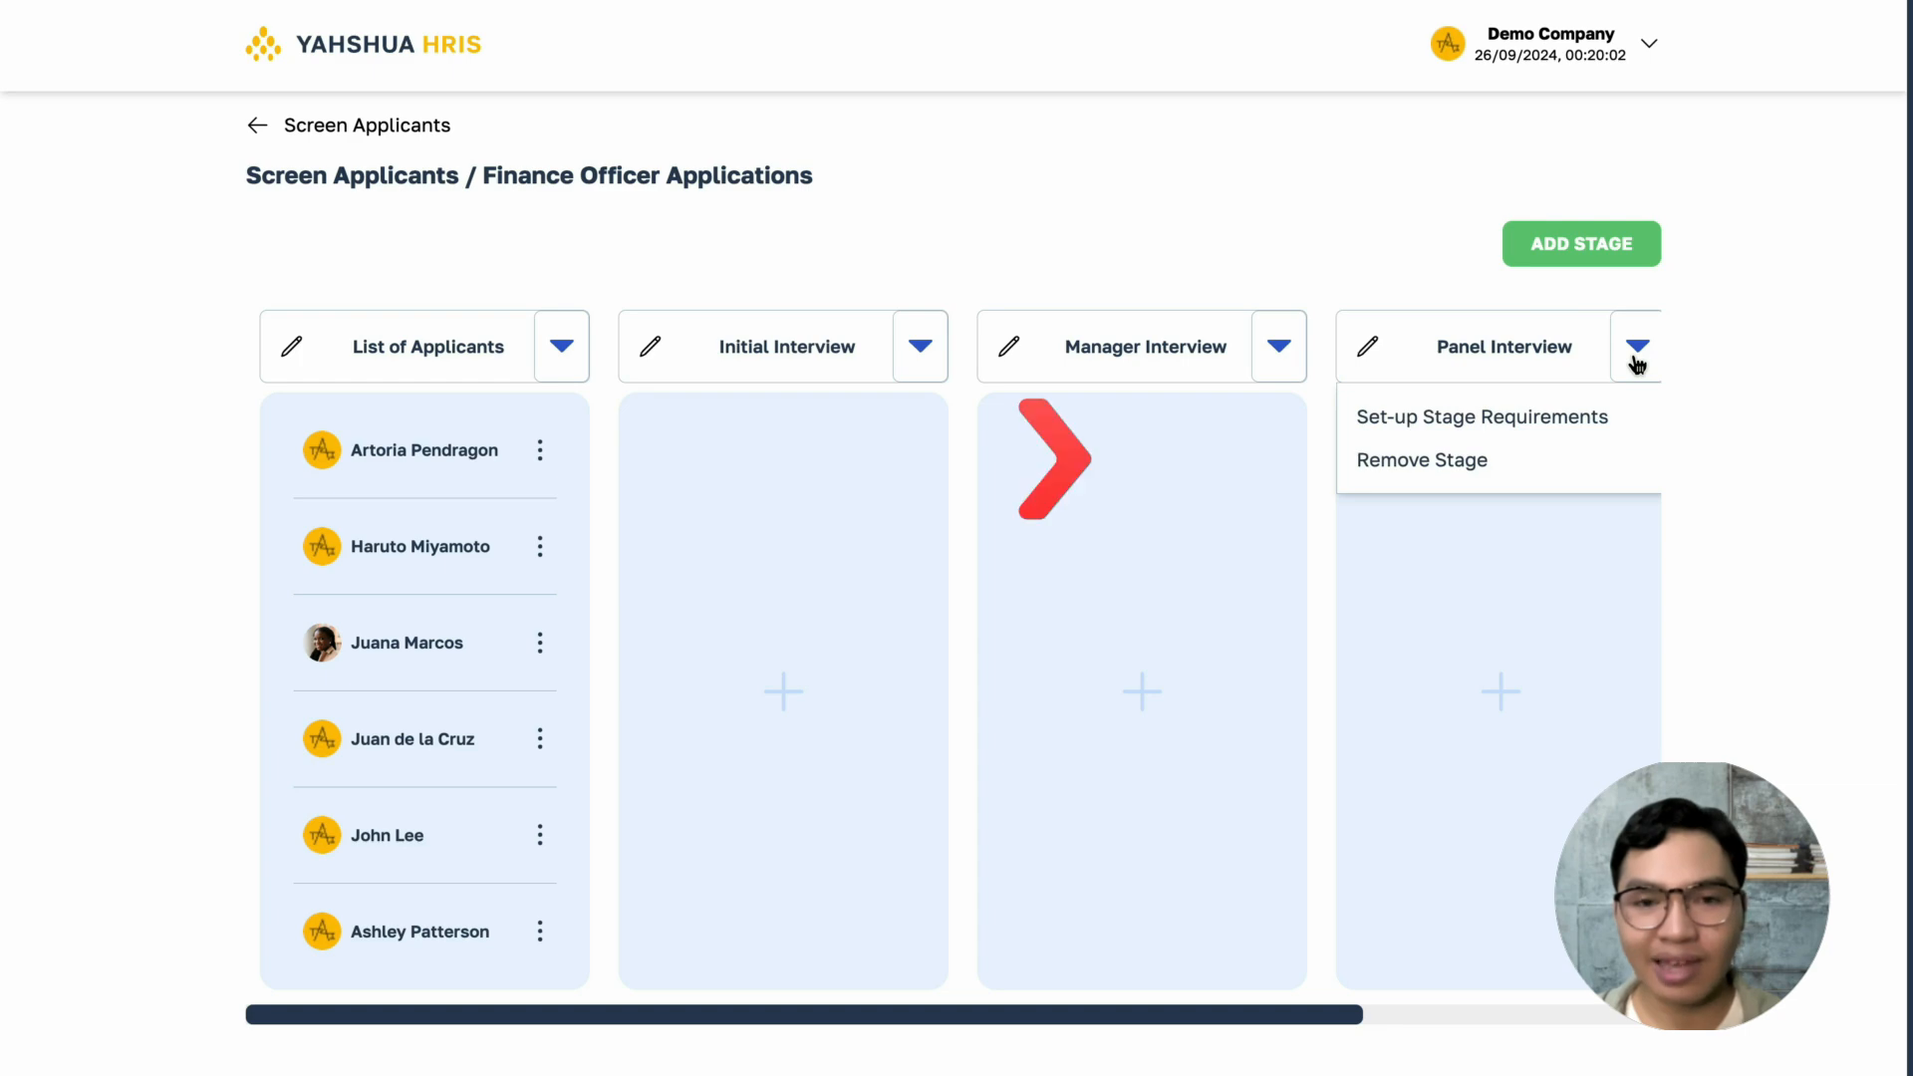
{"action": "left_click", "coordinate": [1480, 461]}
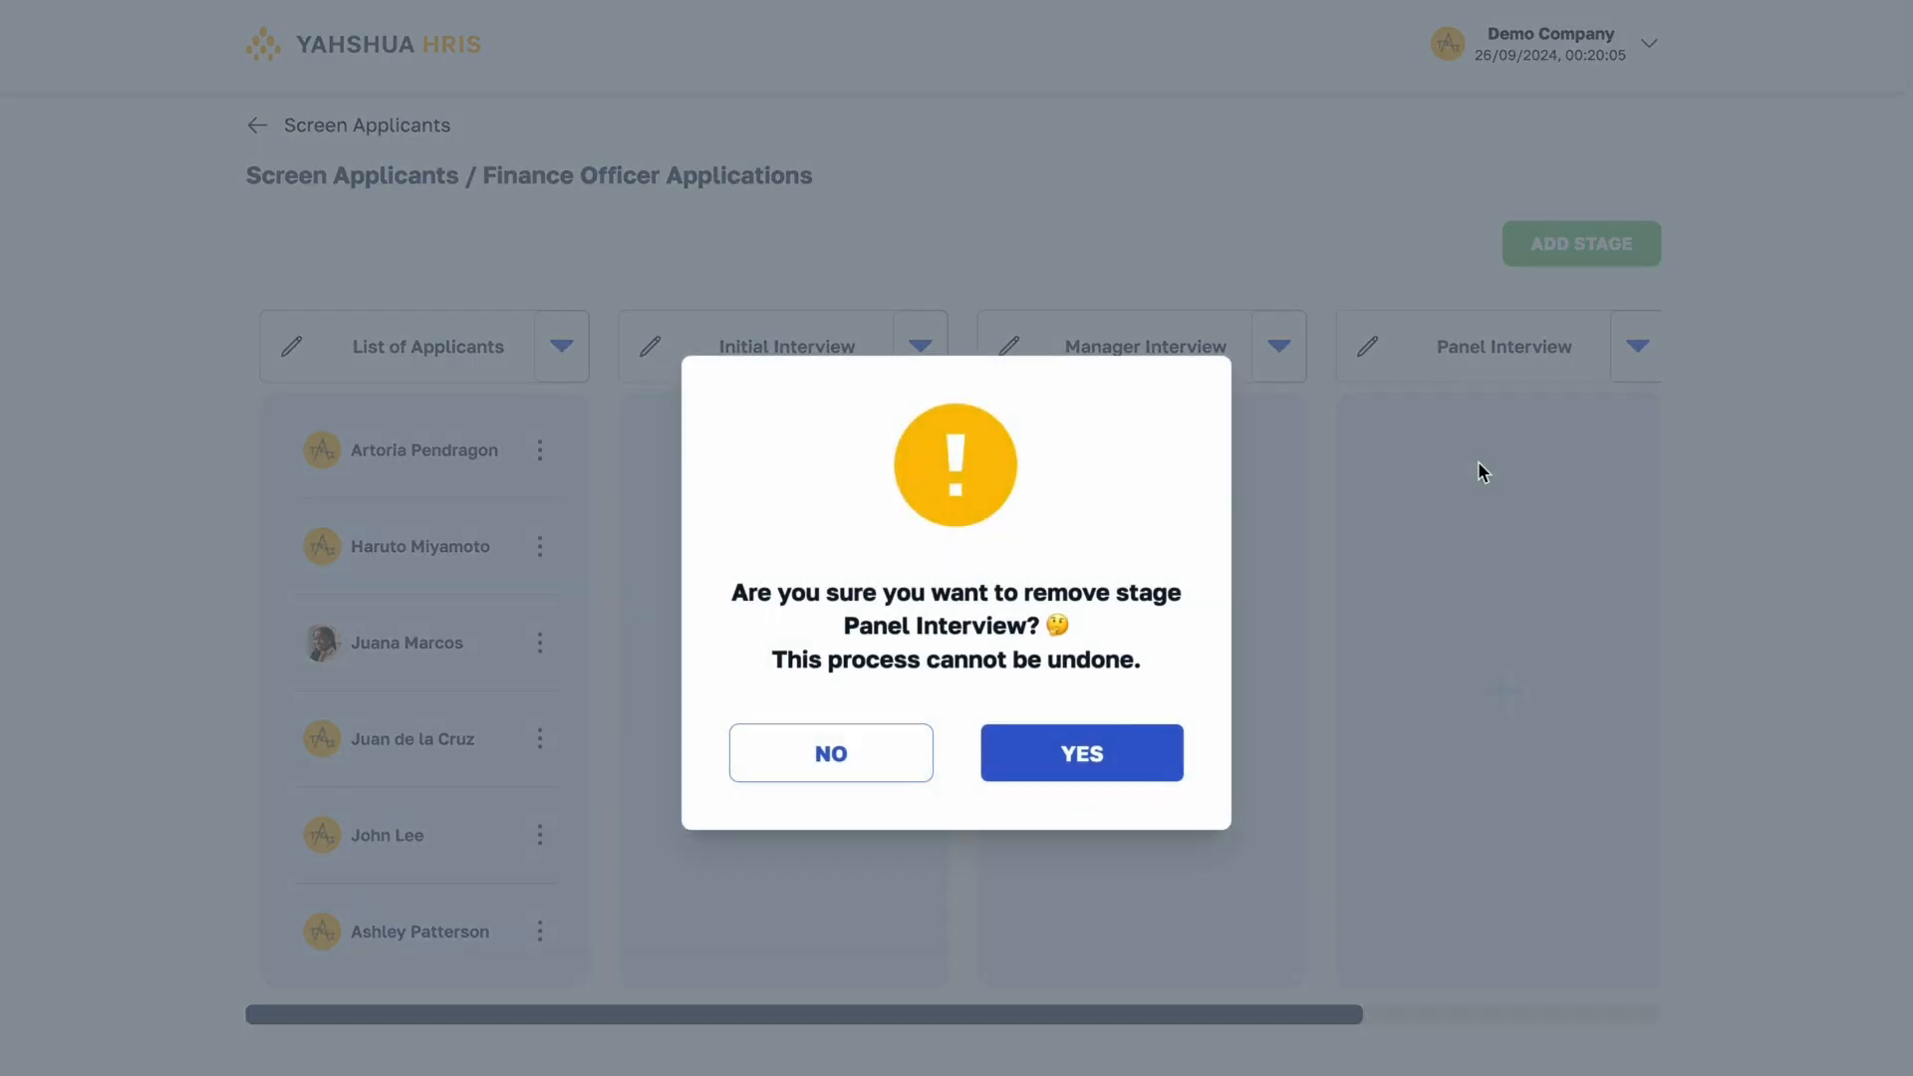
{"action": "left_click", "coordinate": [1104, 753]}
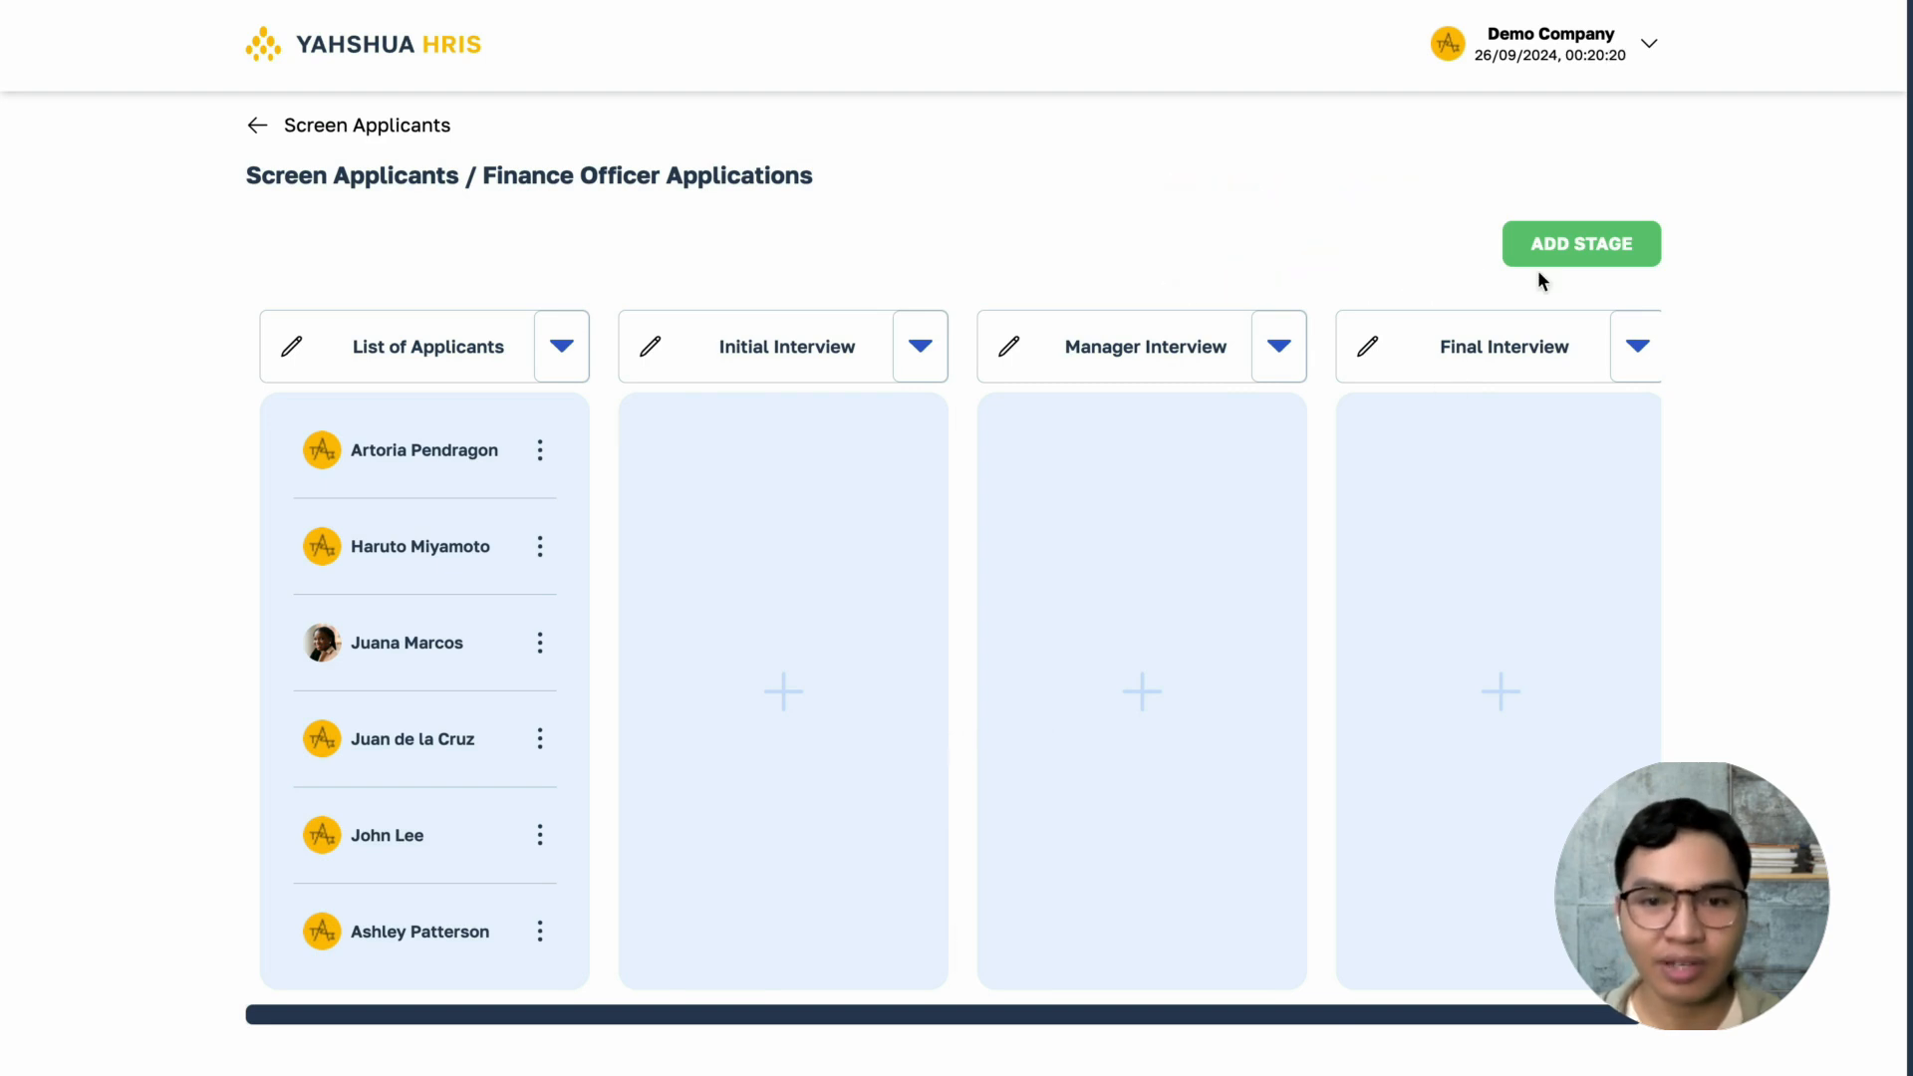
- Add a stage named "Panel Interview" and move it forward to sit between Initial Interview and Manager Interview
{"action": "left_click", "coordinate": [1542, 261]}
{"action": "type", "text": "Panel Interview"}
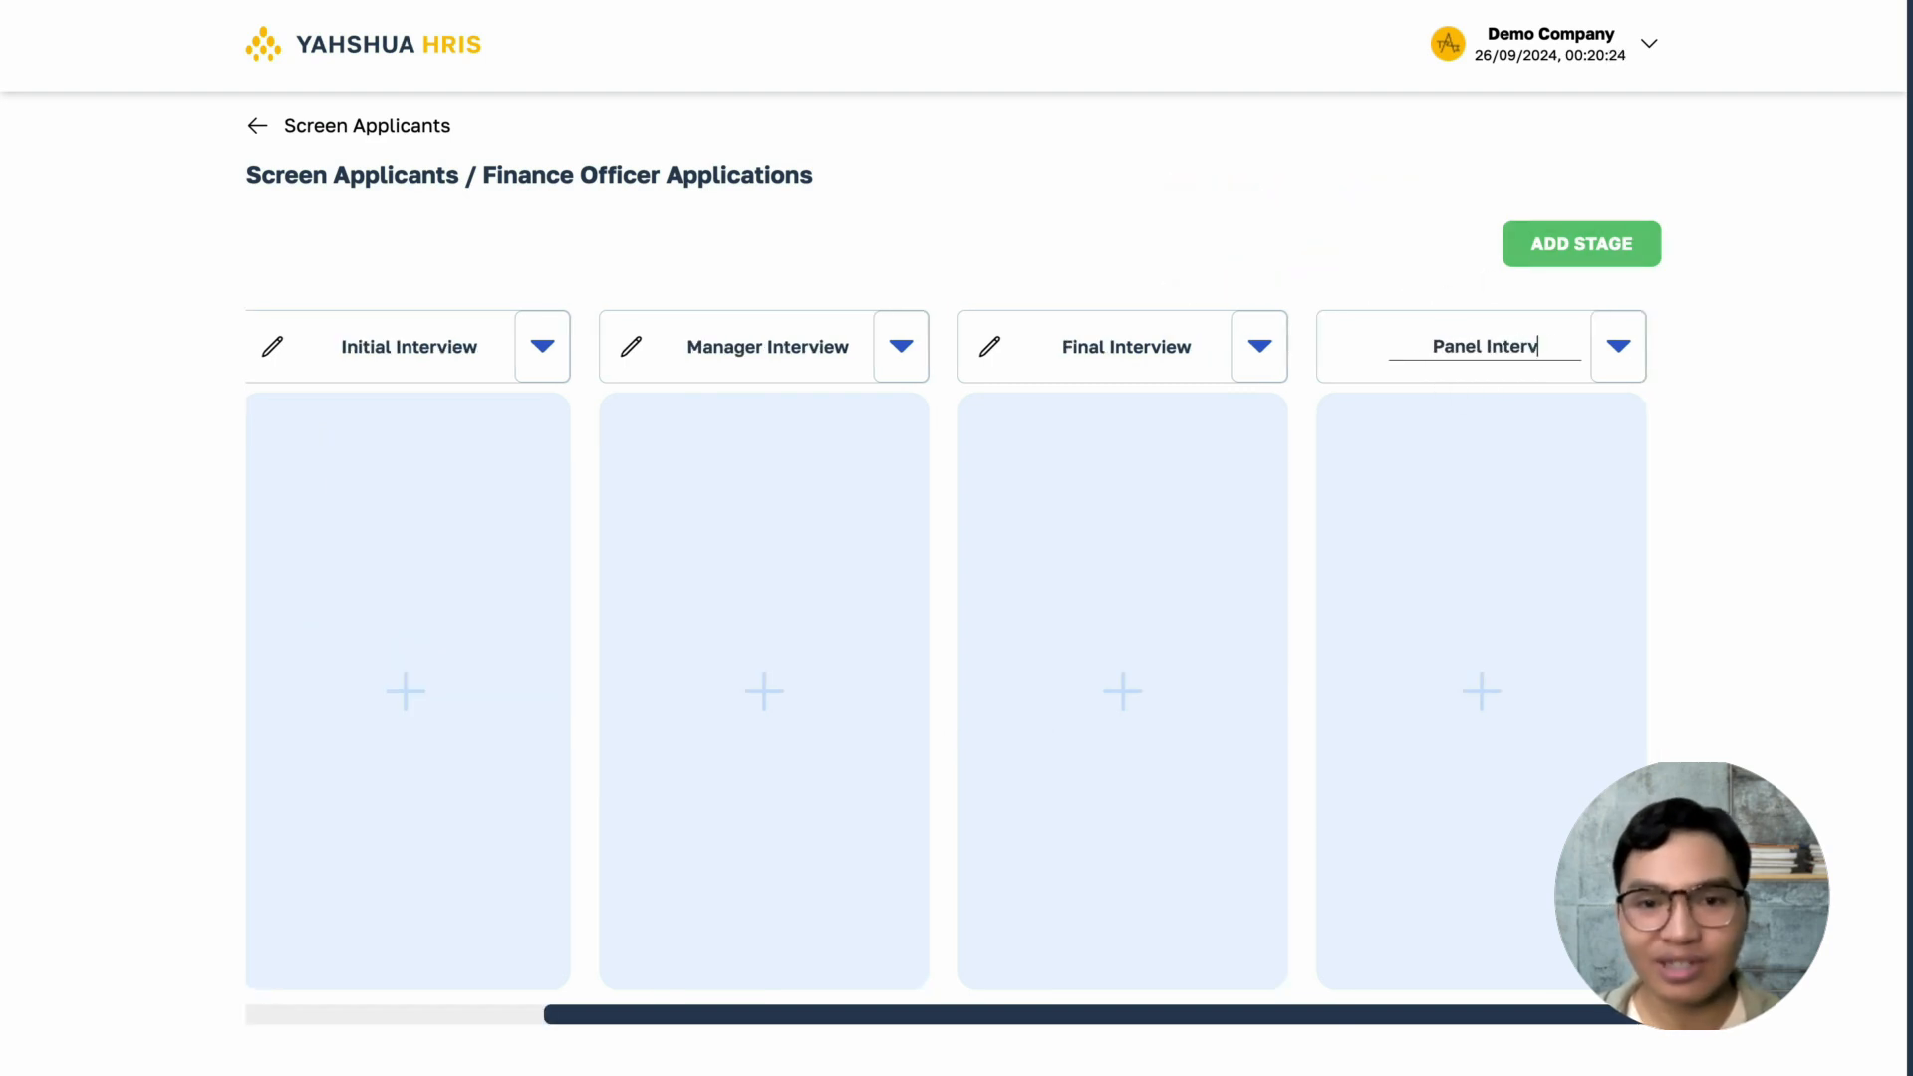
{"action": "key", "text": "Return"}
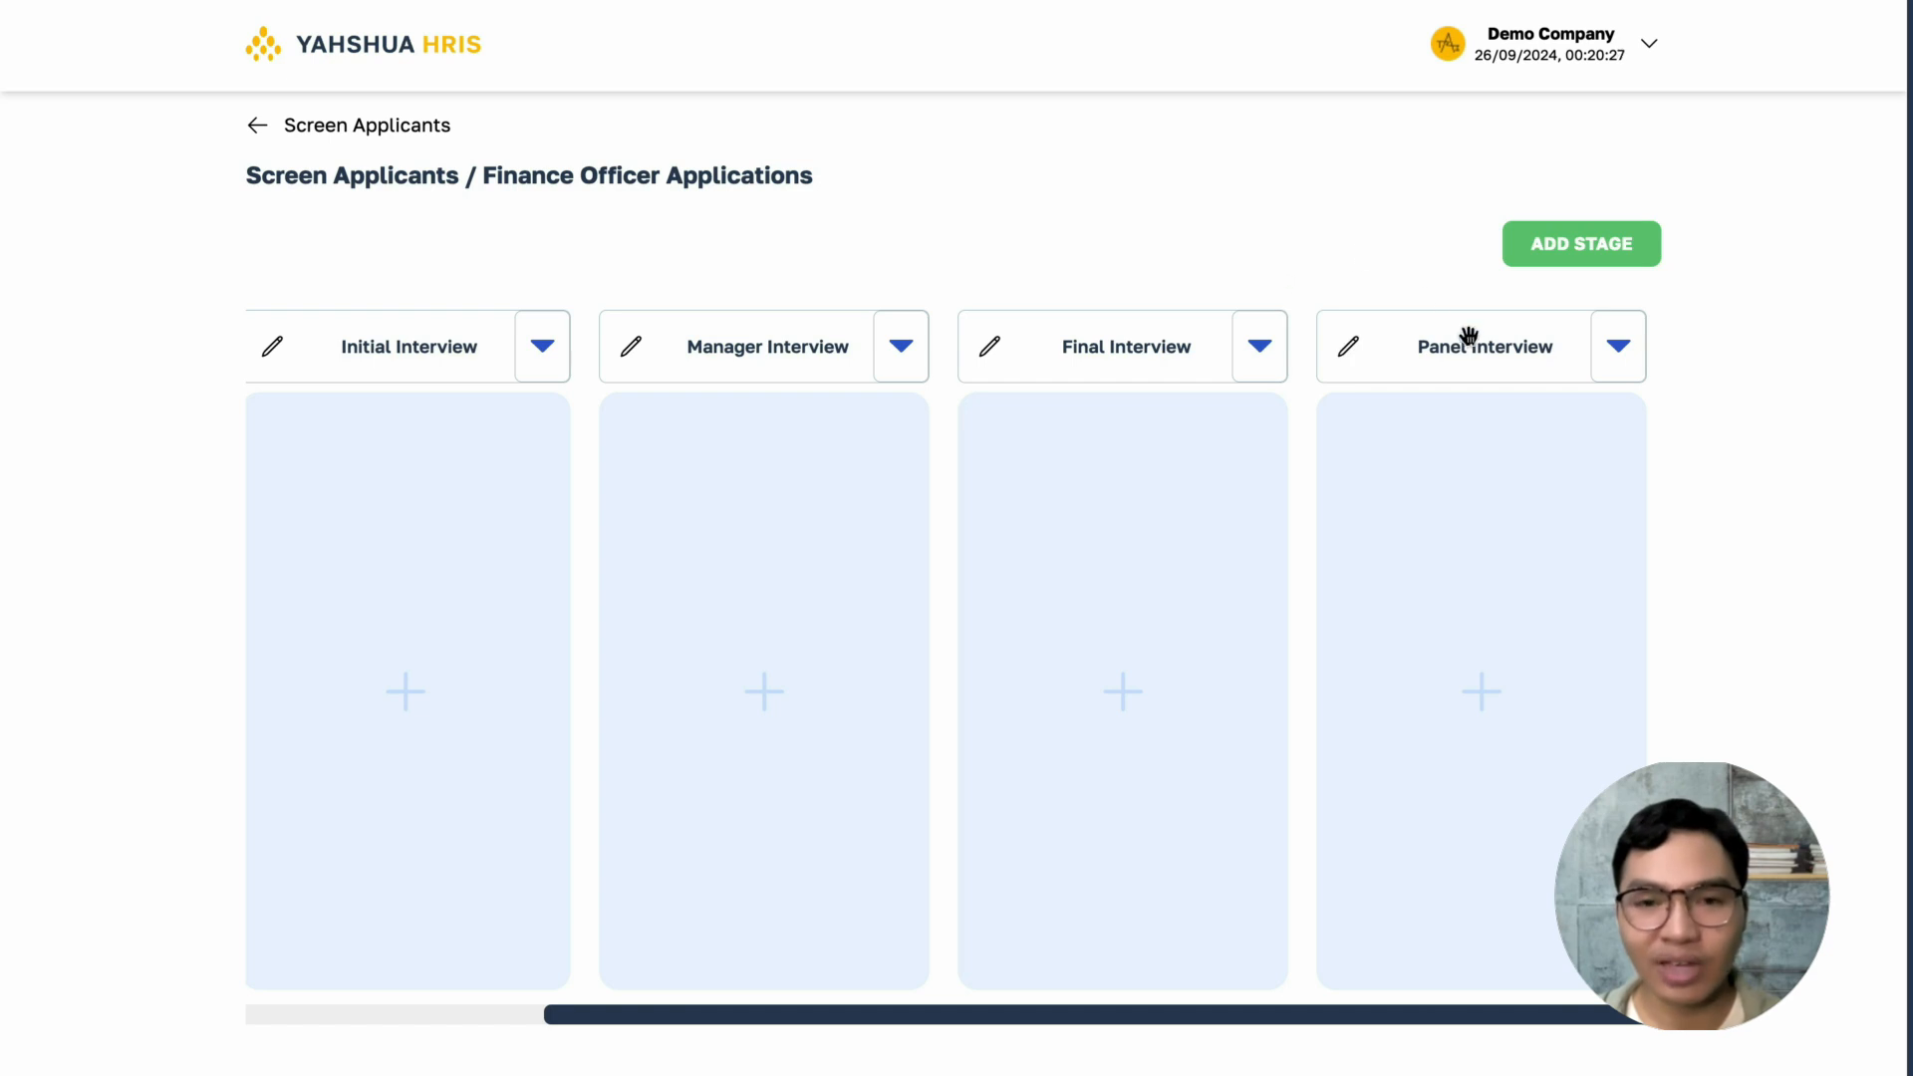
{"action": "left_click_drag", "start_coordinate": [1465, 337], "coordinate": [1123, 346]}
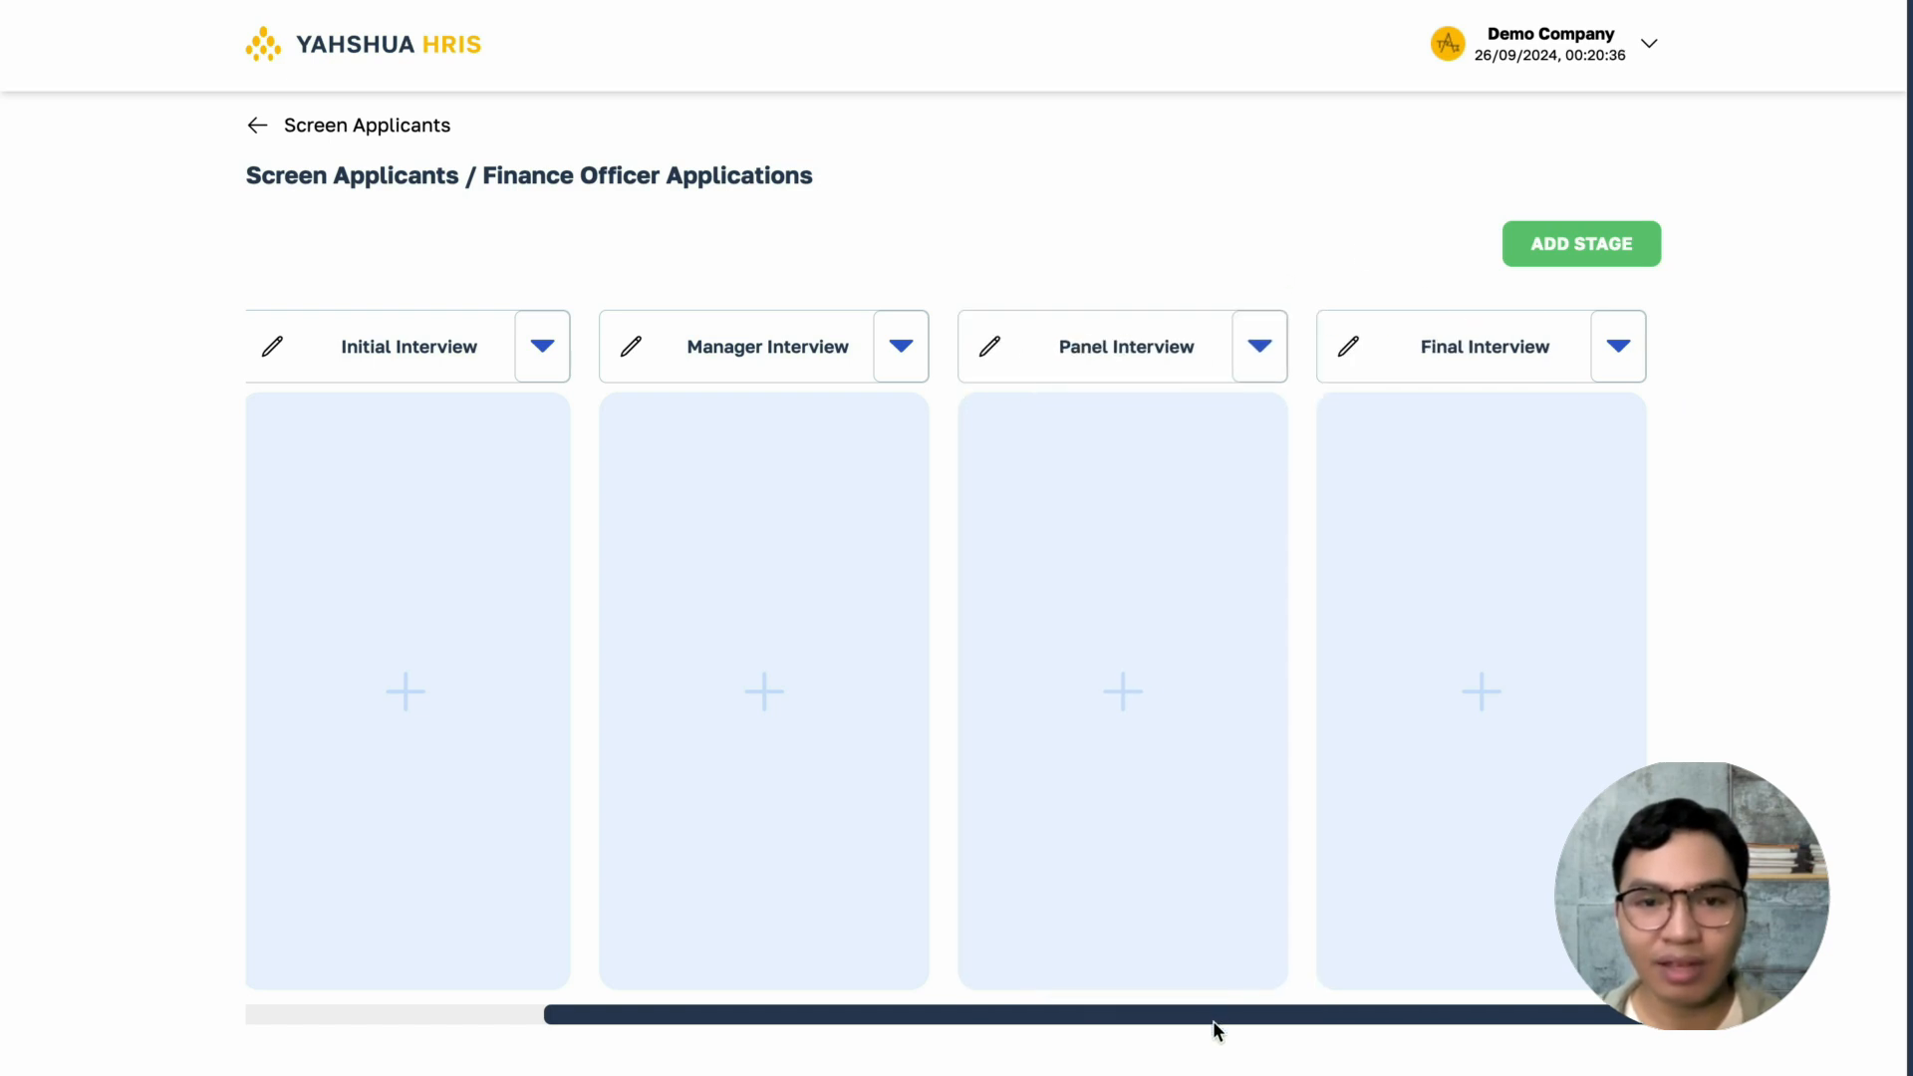
{"action": "left_click_drag", "start_coordinate": [1214, 1018], "coordinate": [837, 1012]}
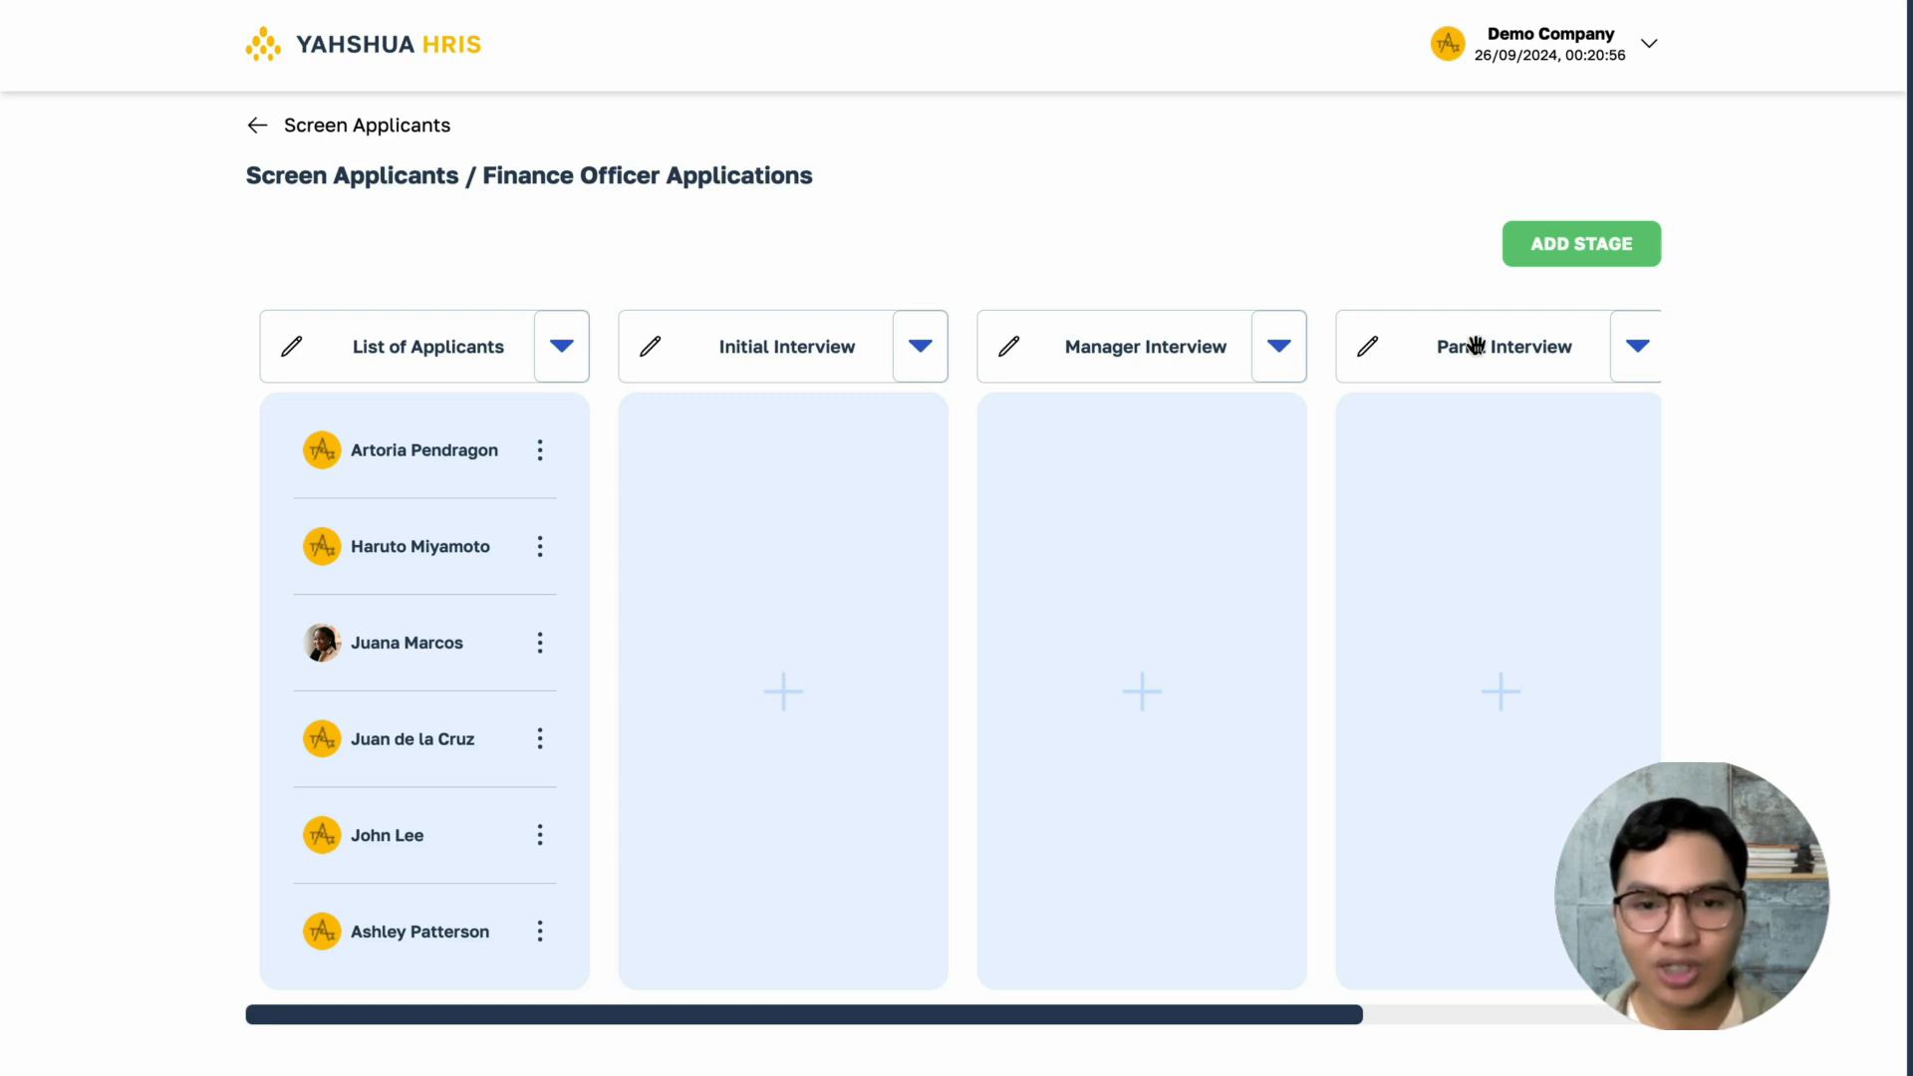
{"action": "left_click_drag", "start_coordinate": [1468, 345], "coordinate": [1023, 376]}
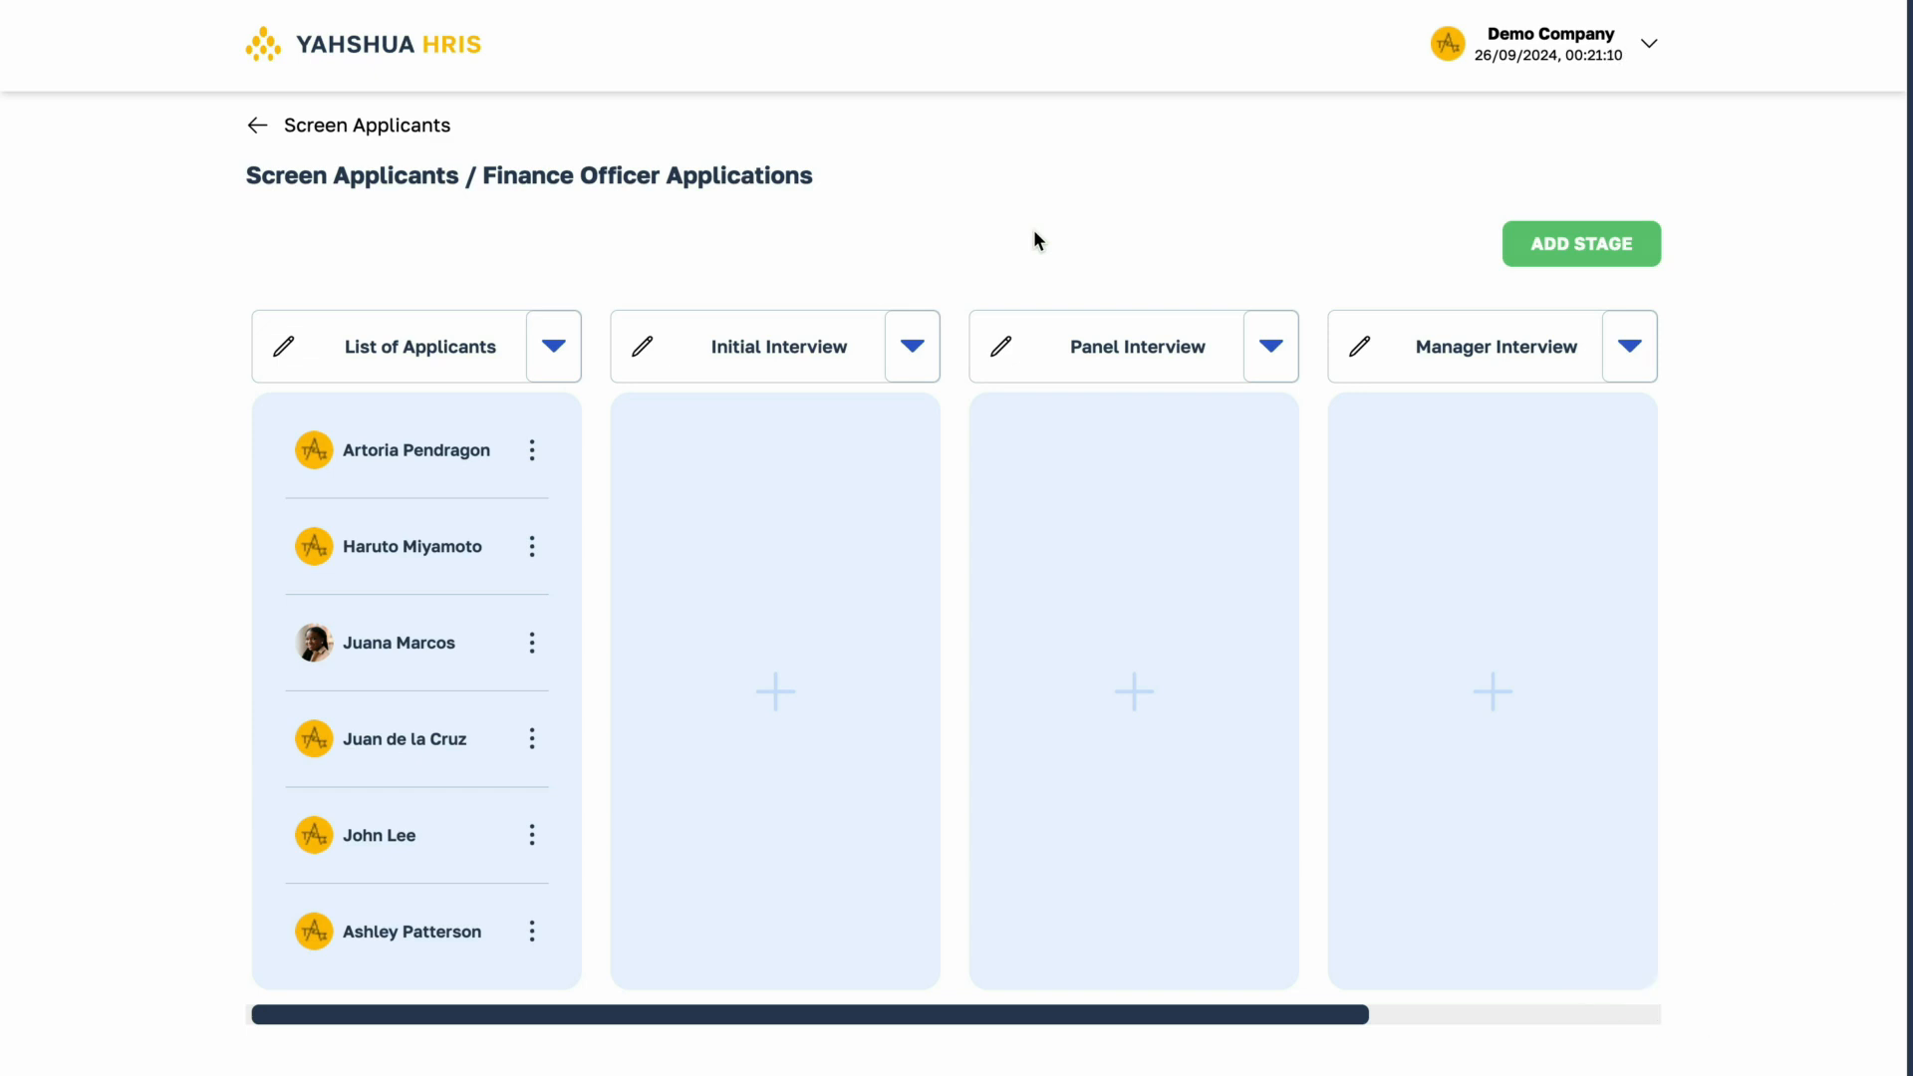
- Remove the Panel Interview and Manager Interview stages, keeping List of Applicants, Initial Interview and Final Interview
{"action": "left_click", "coordinate": [1271, 346]}
{"action": "left_click", "coordinate": [1257, 465]}
{"action": "left_click", "coordinate": [1067, 759]}
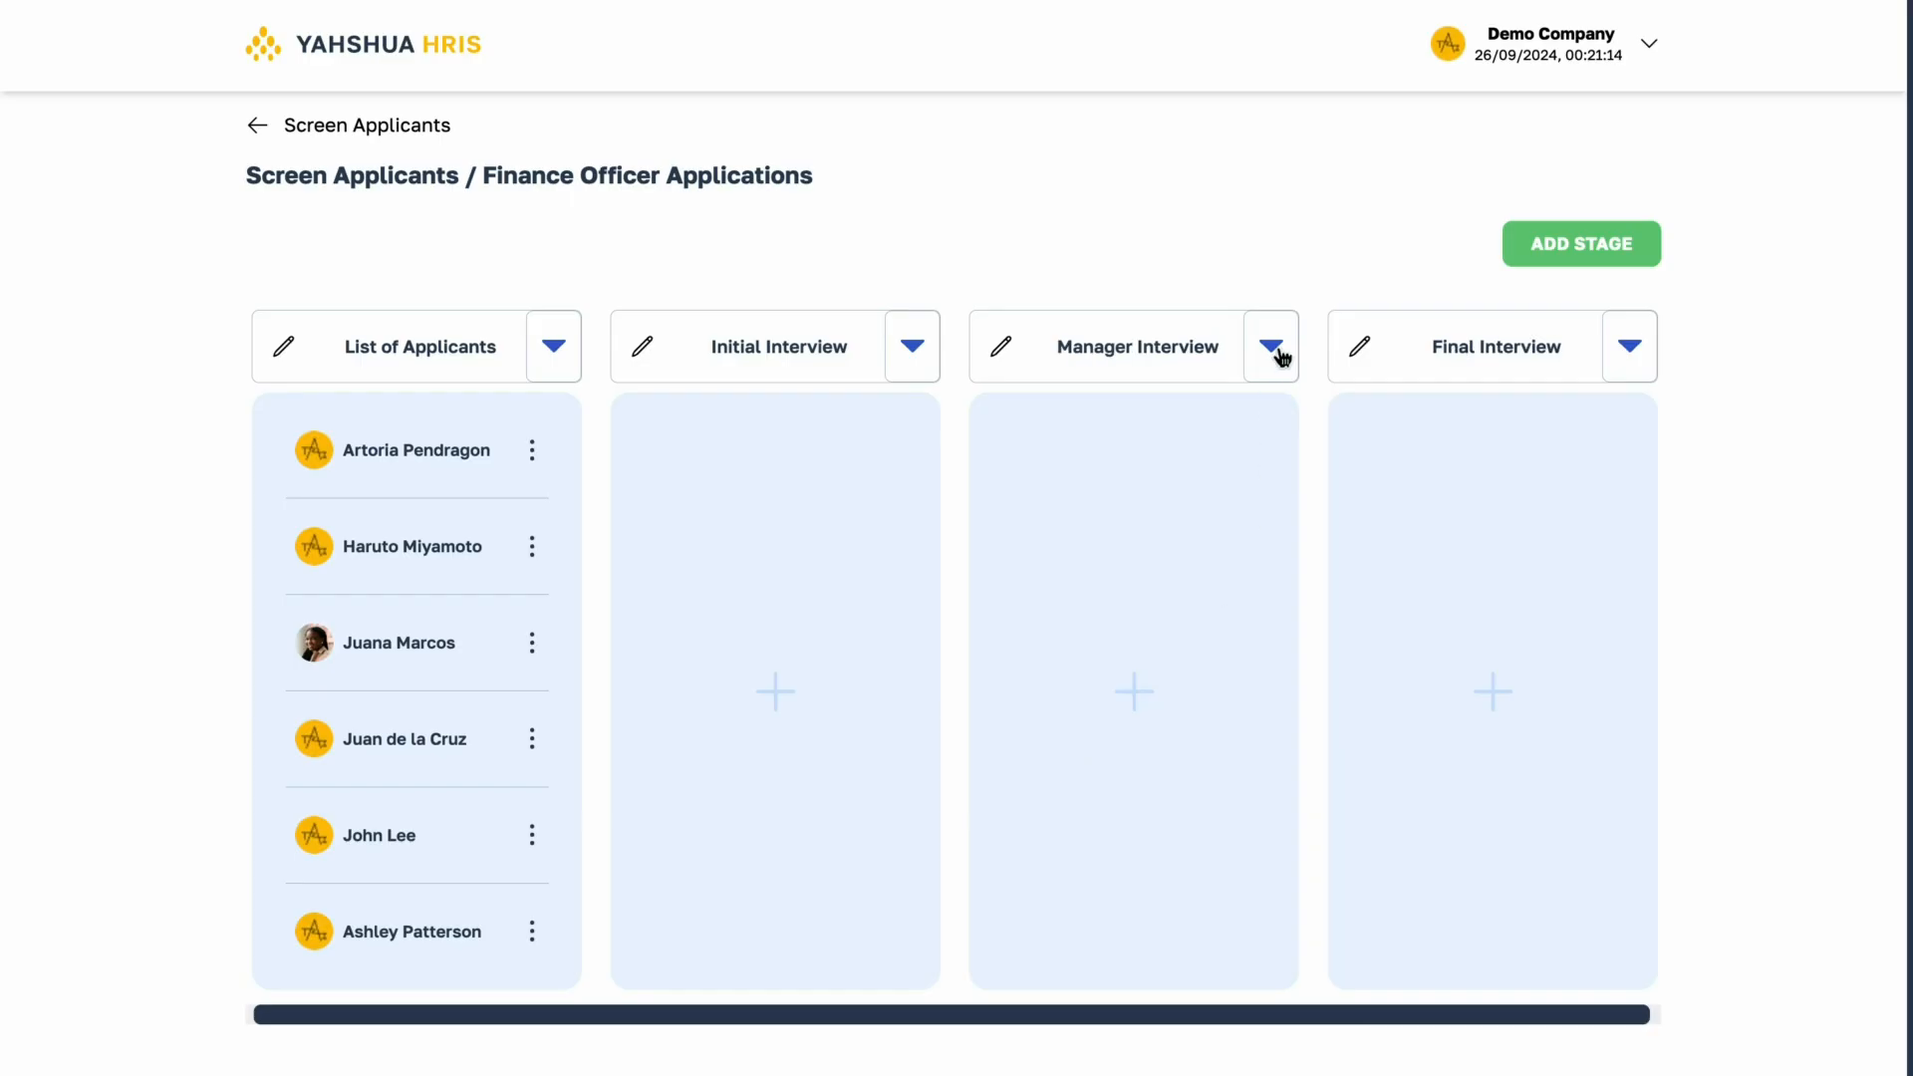
{"action": "left_click", "coordinate": [1271, 348]}
{"action": "left_click", "coordinate": [1180, 463]}
{"action": "left_click", "coordinate": [1074, 759]}
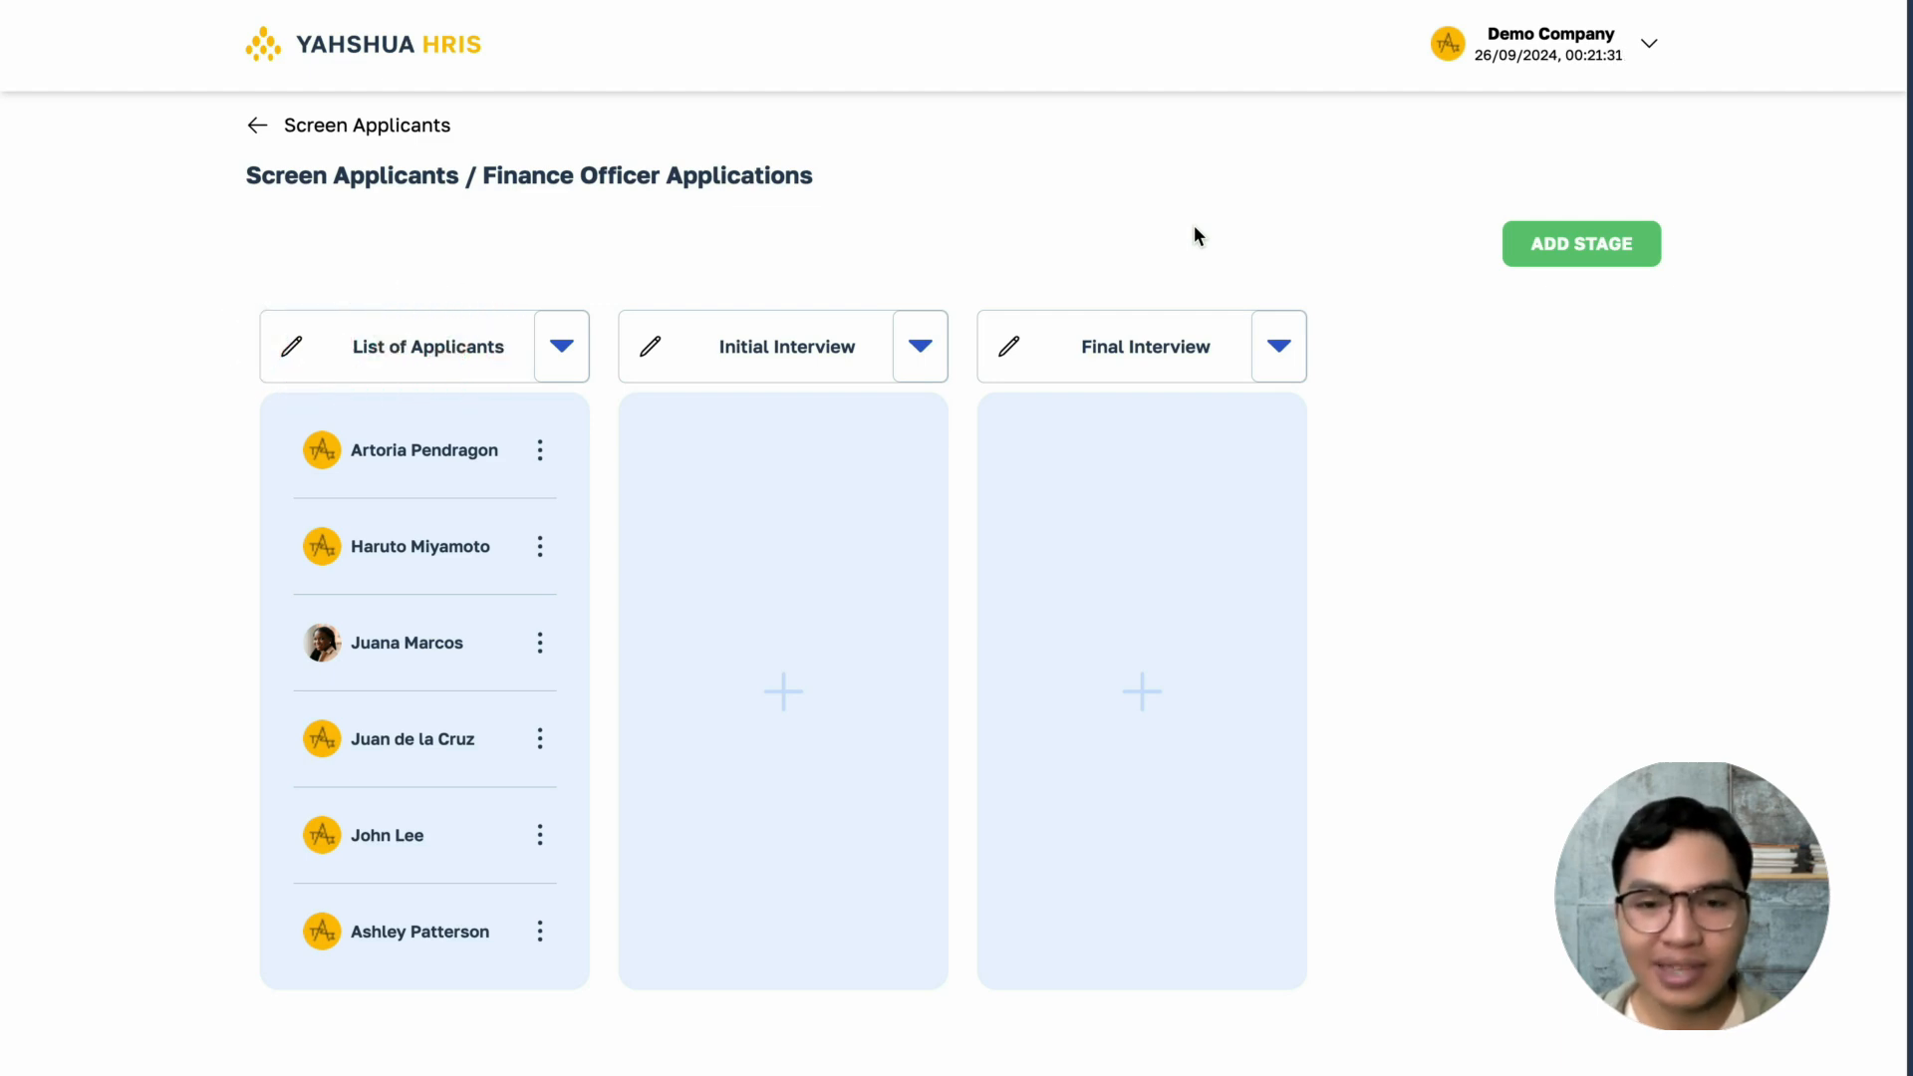
- Set up and save the requirement "Has 2 years experience in finance or accounting" for the List of Applicants stage
{"action": "left_click", "coordinate": [561, 341]}
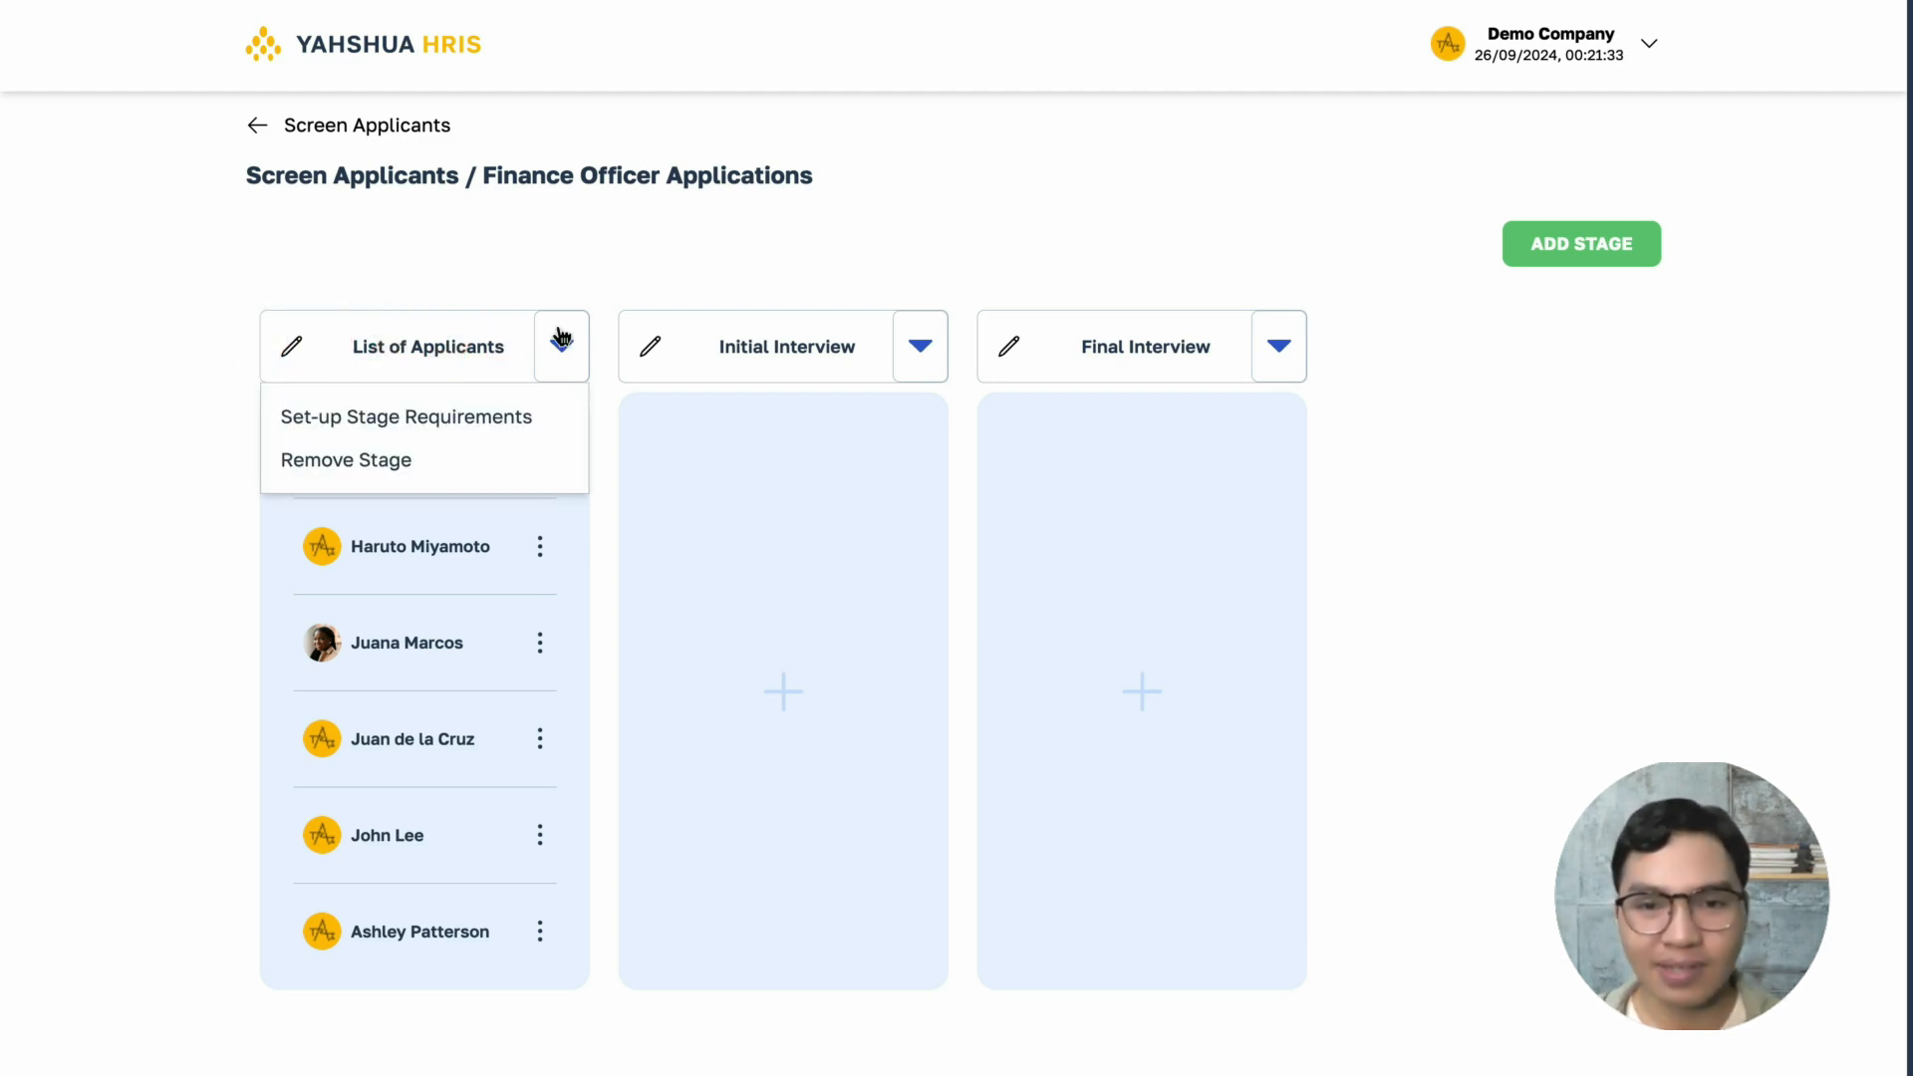
{"action": "left_click", "coordinate": [545, 414]}
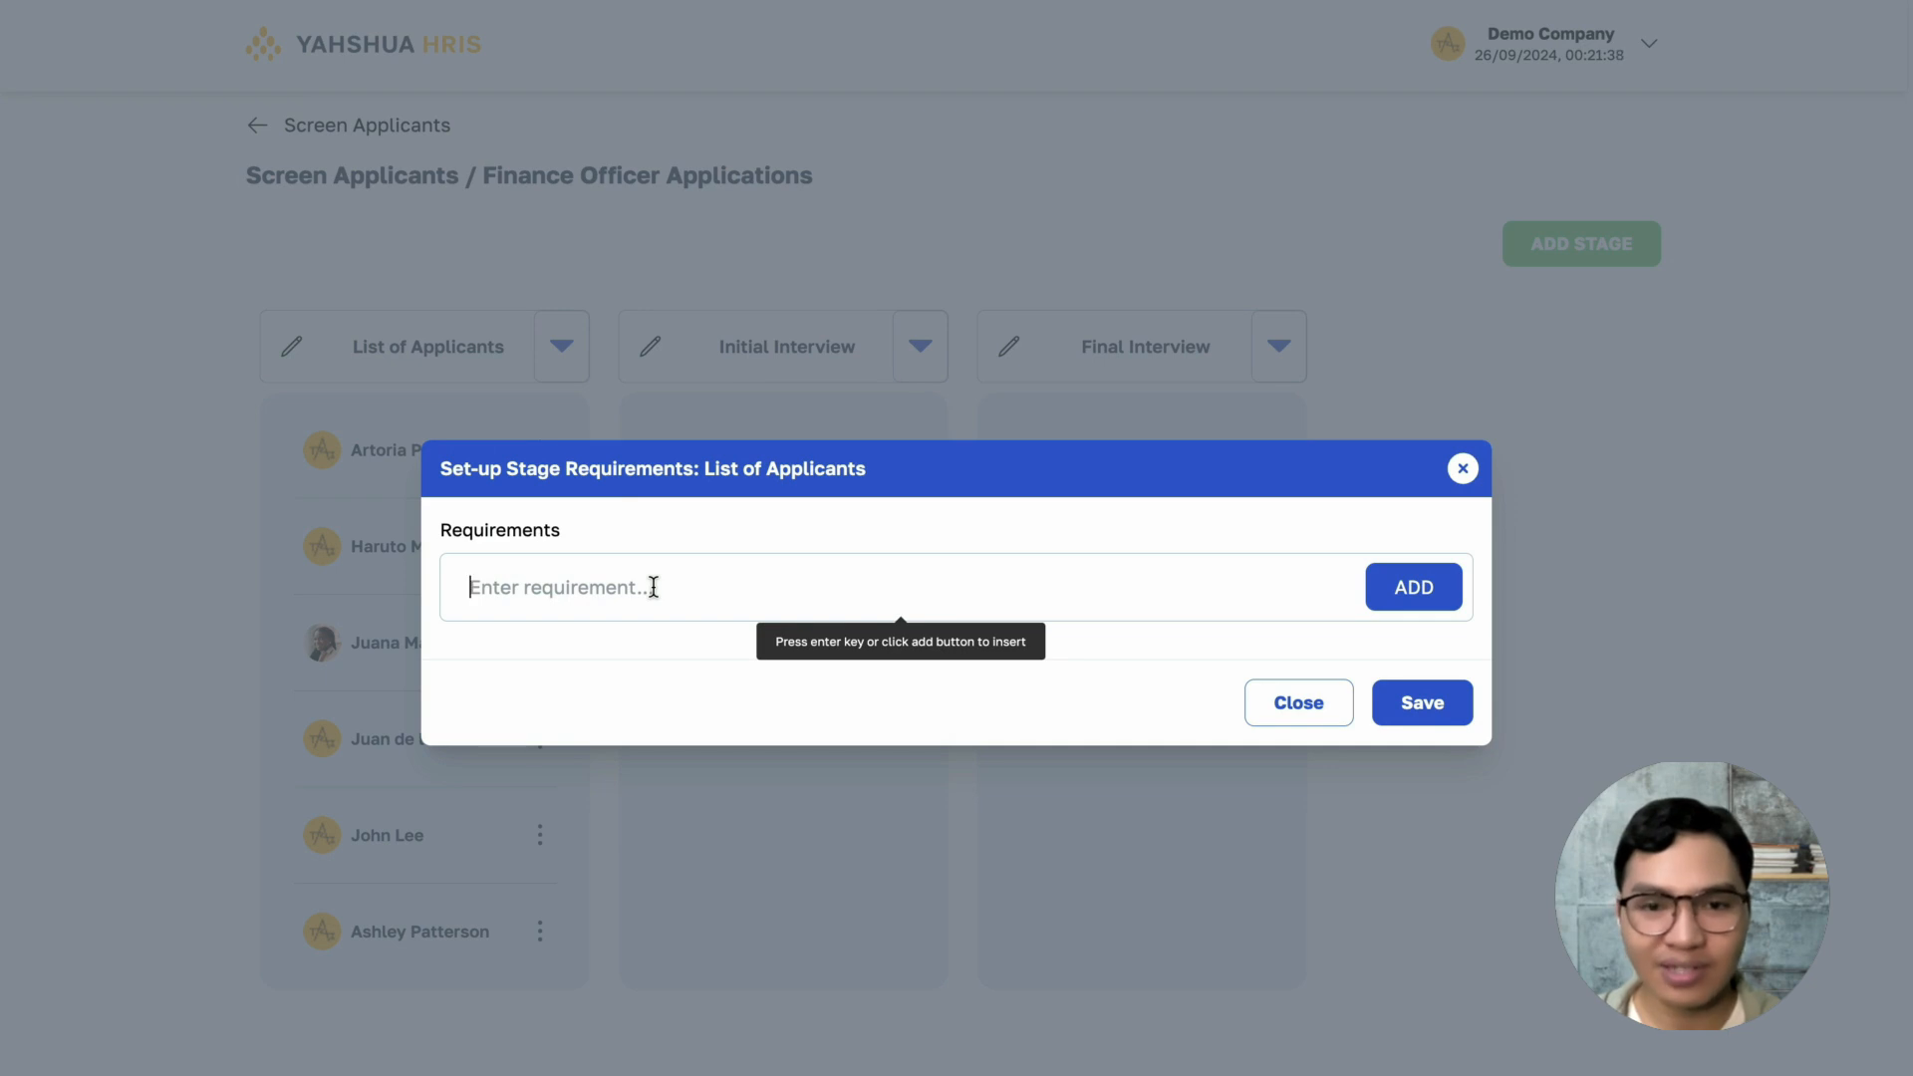
{"action": "type", "text": "Has"}
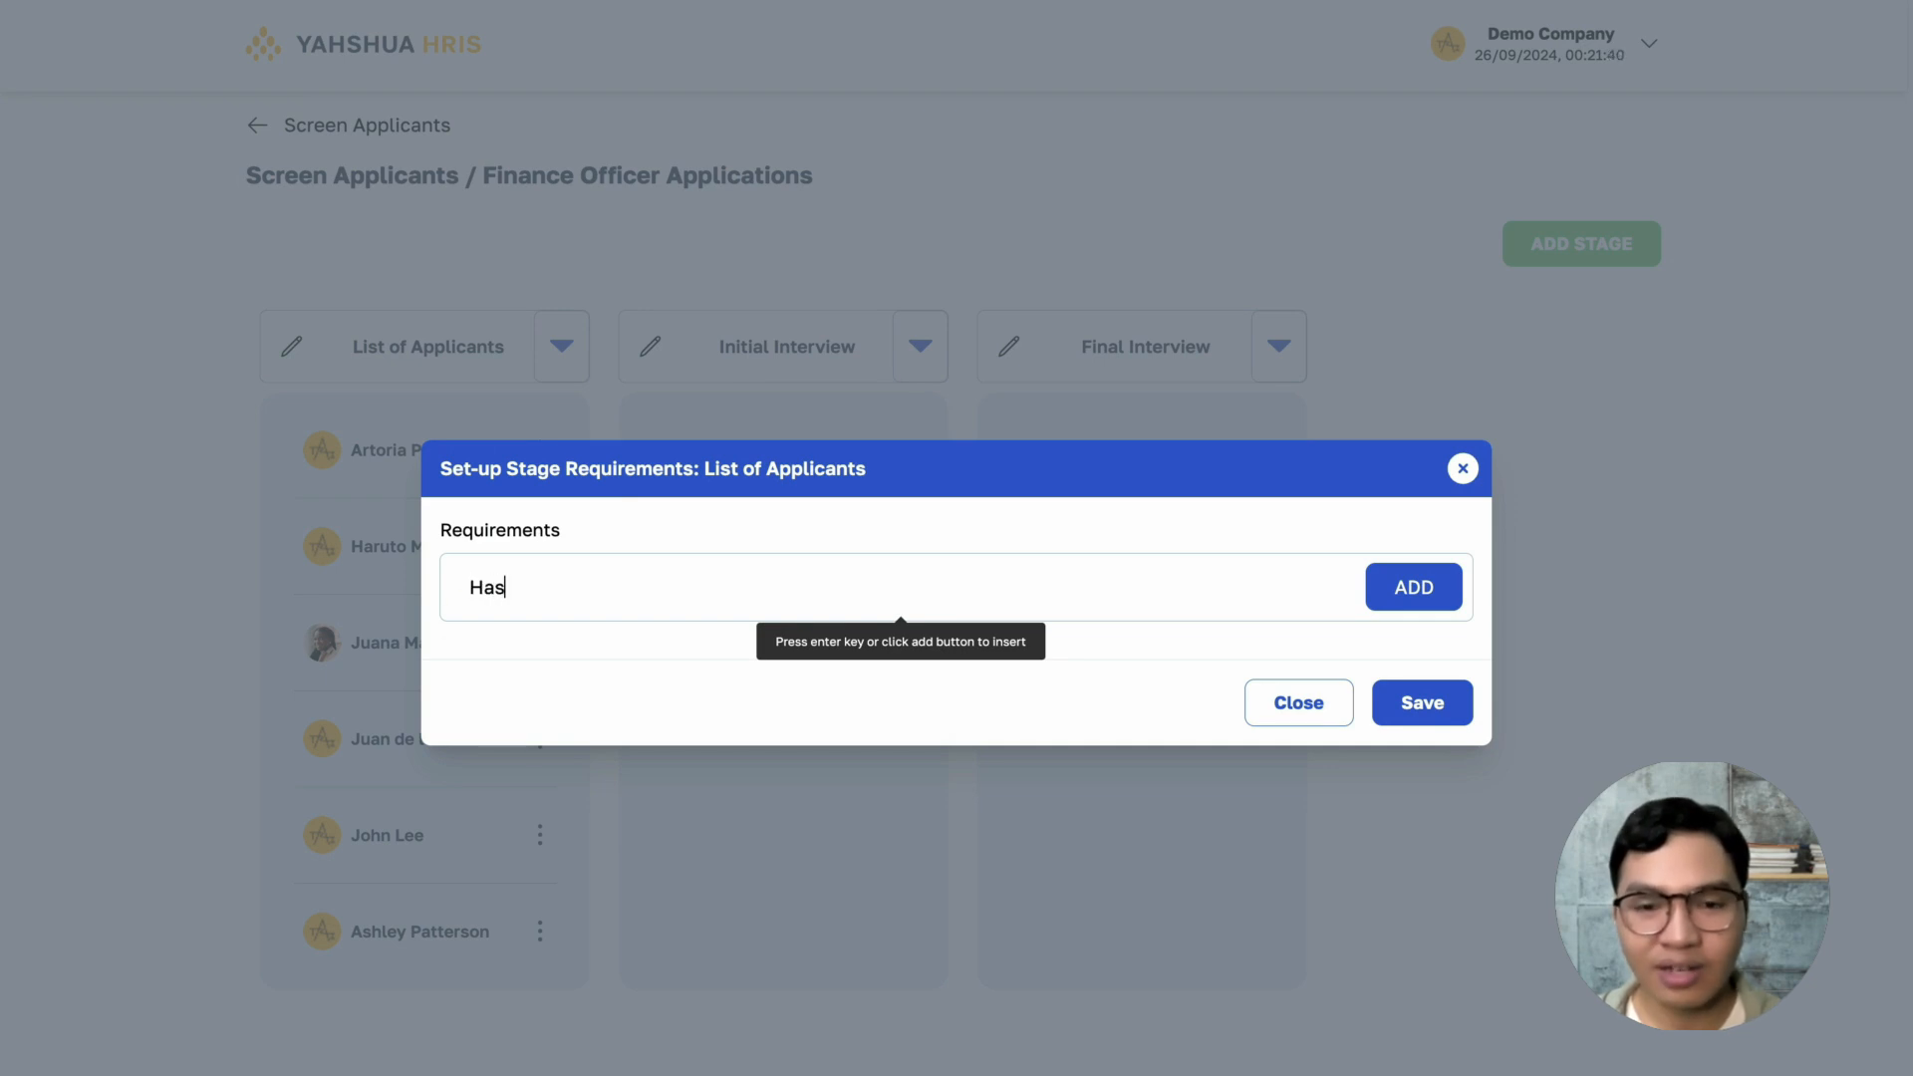
{"action": "type", "text": " 2 years e"}
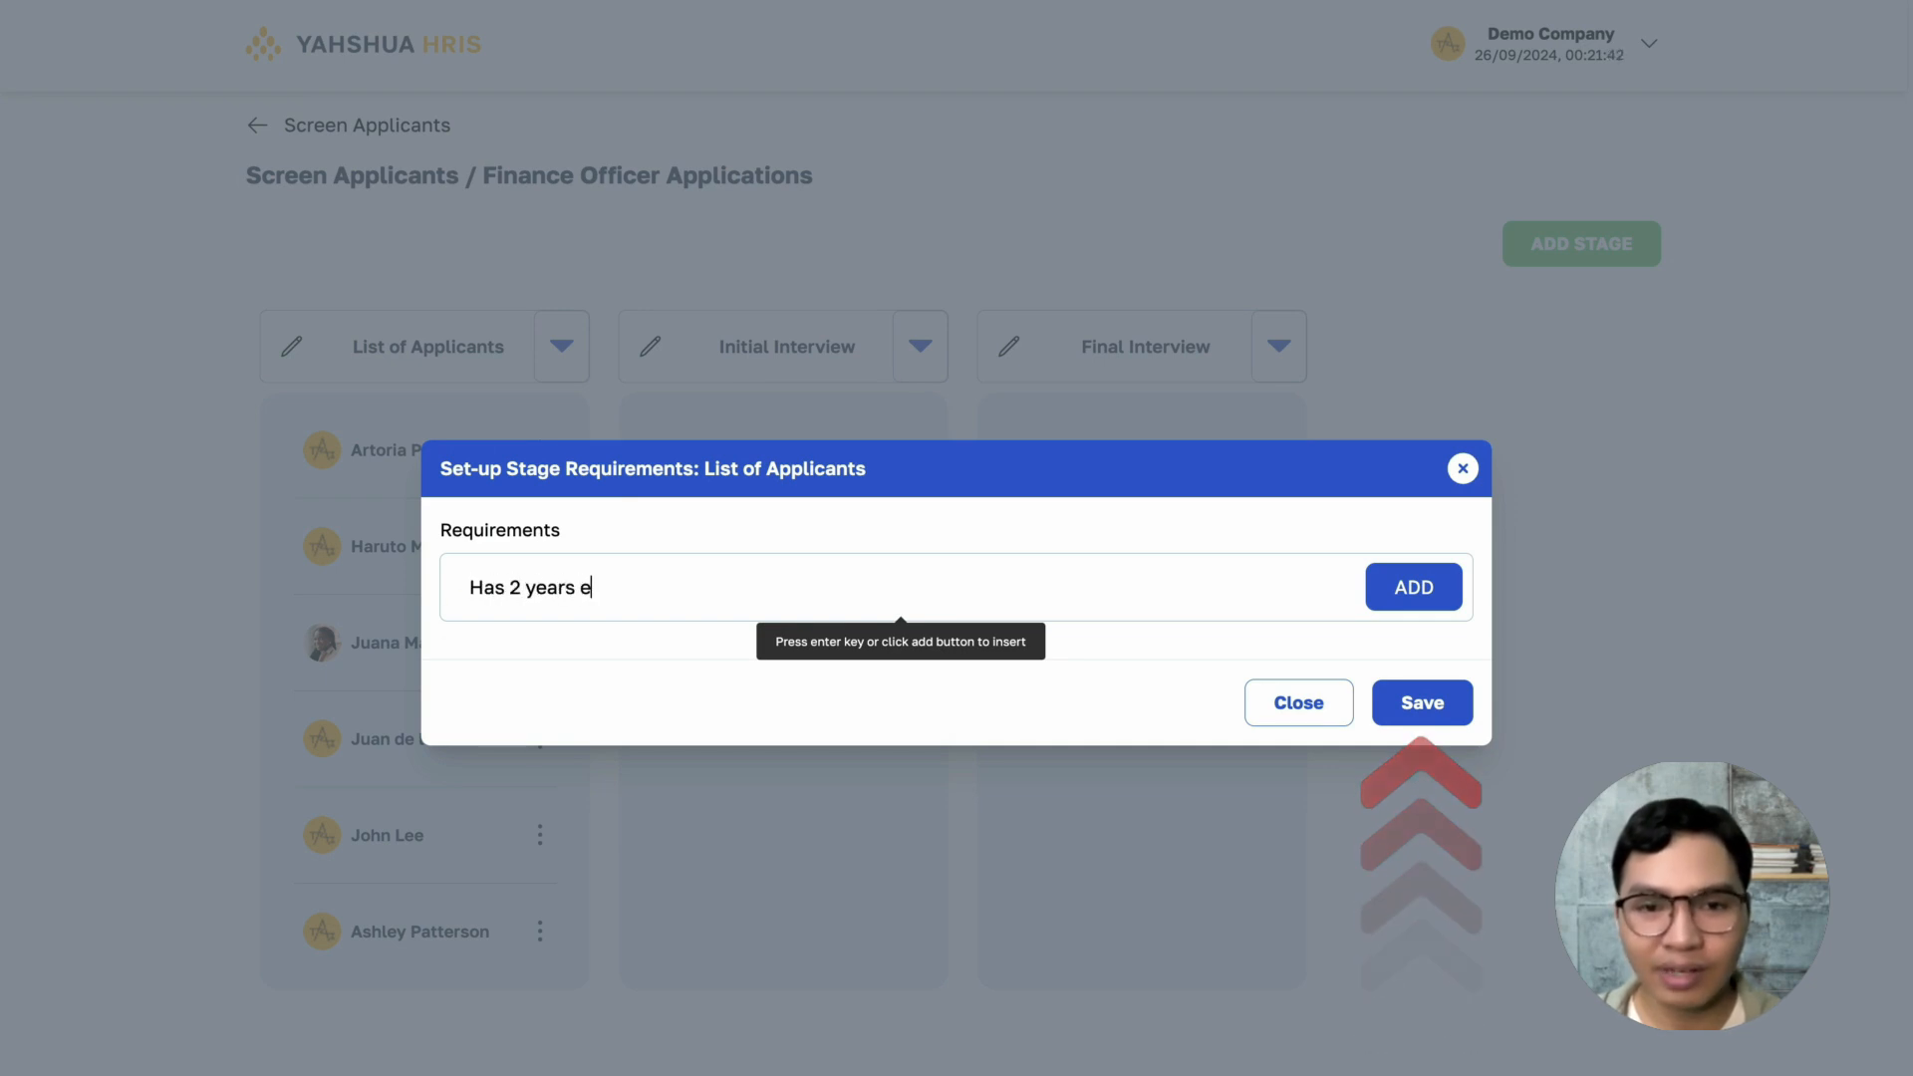
{"action": "type", "text": "xperience "}
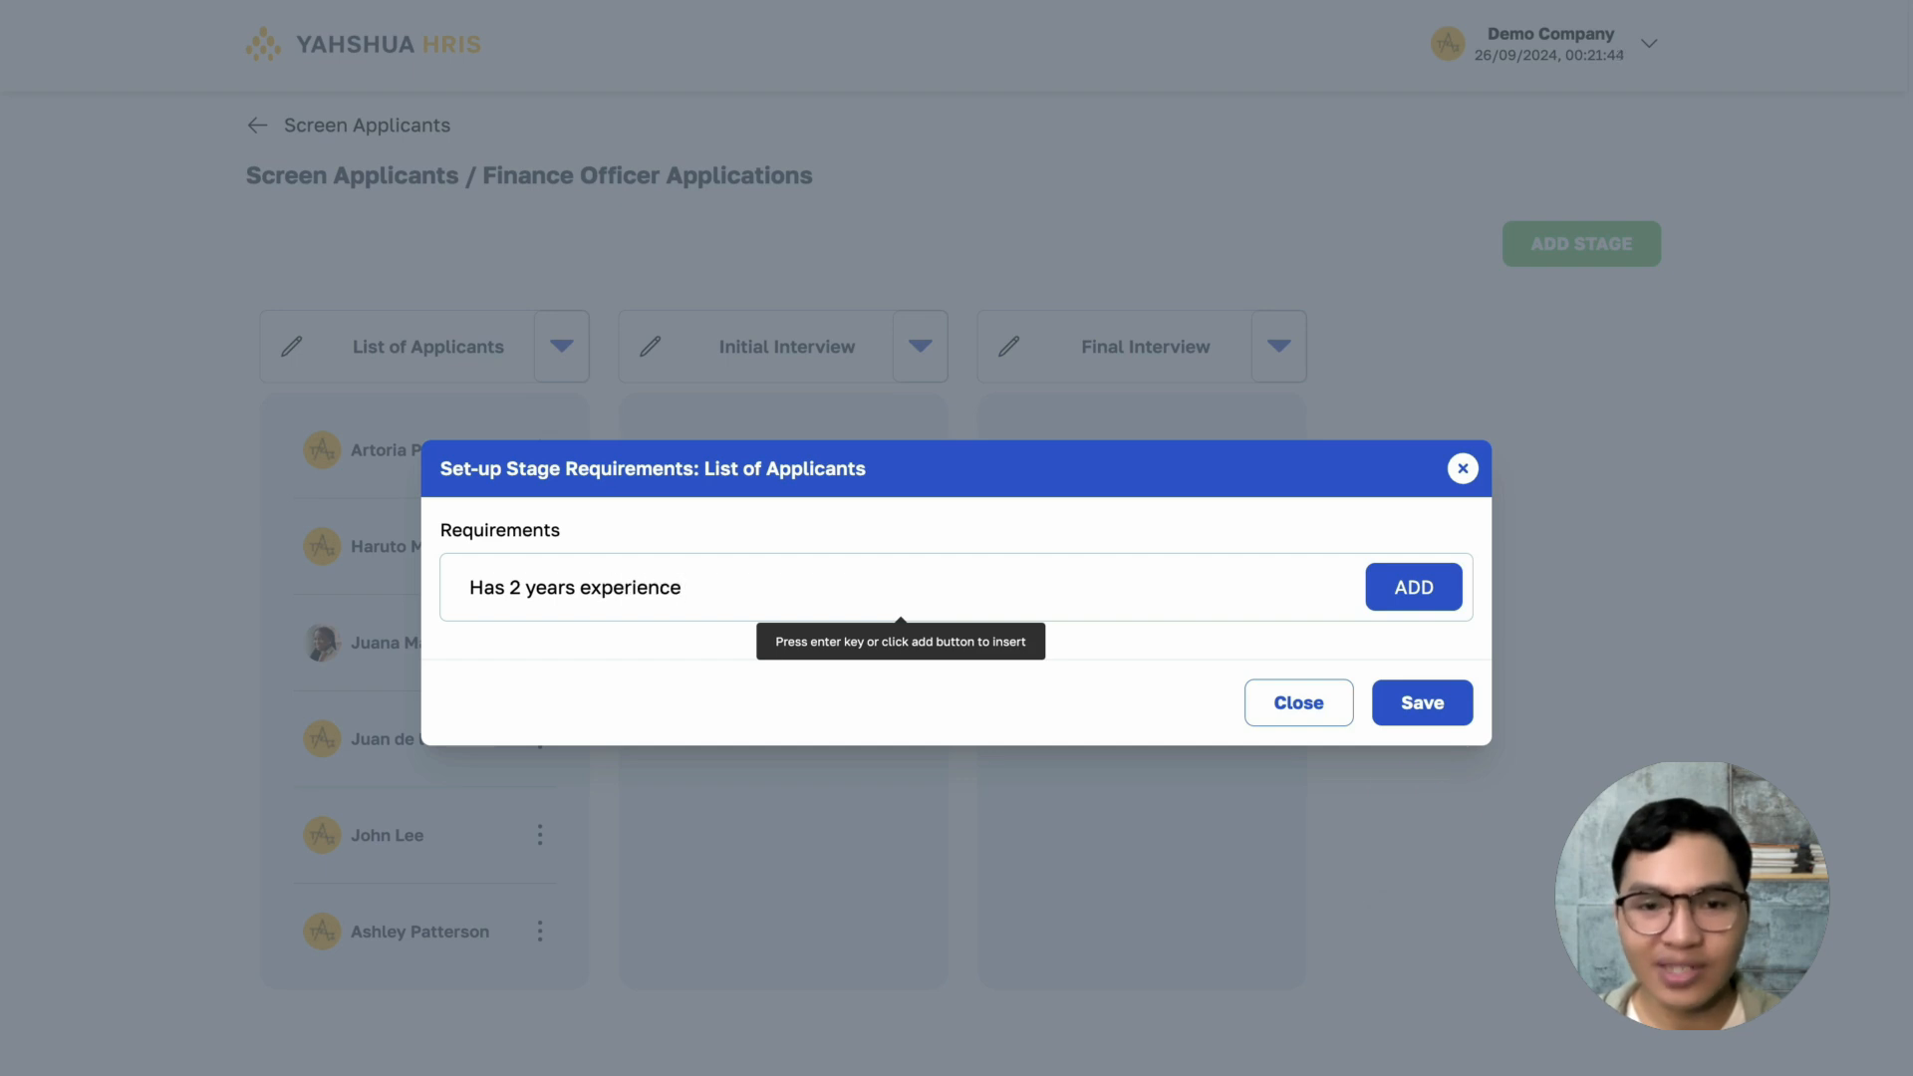
{"action": "type", "text": "in fi"}
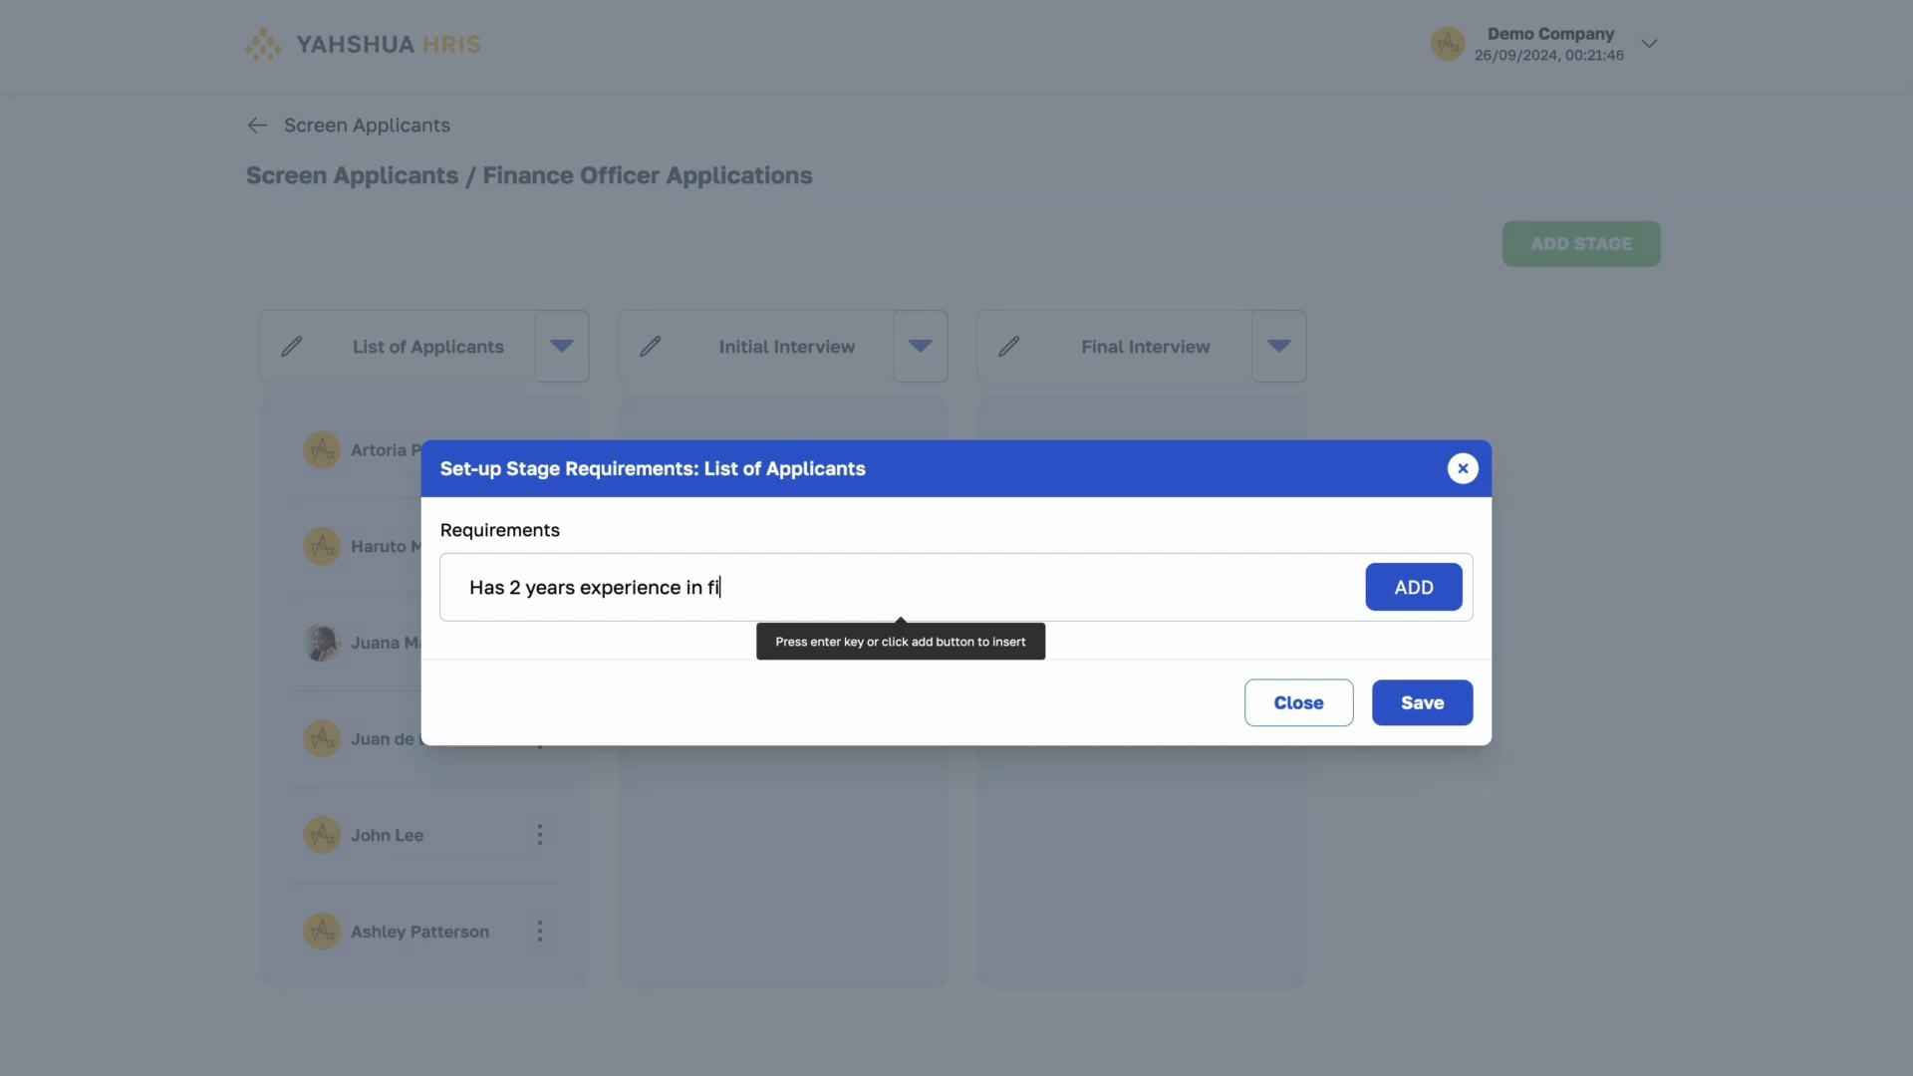
{"action": "type", "text": "nance or accounting"}
{"action": "key", "text": "Return"}
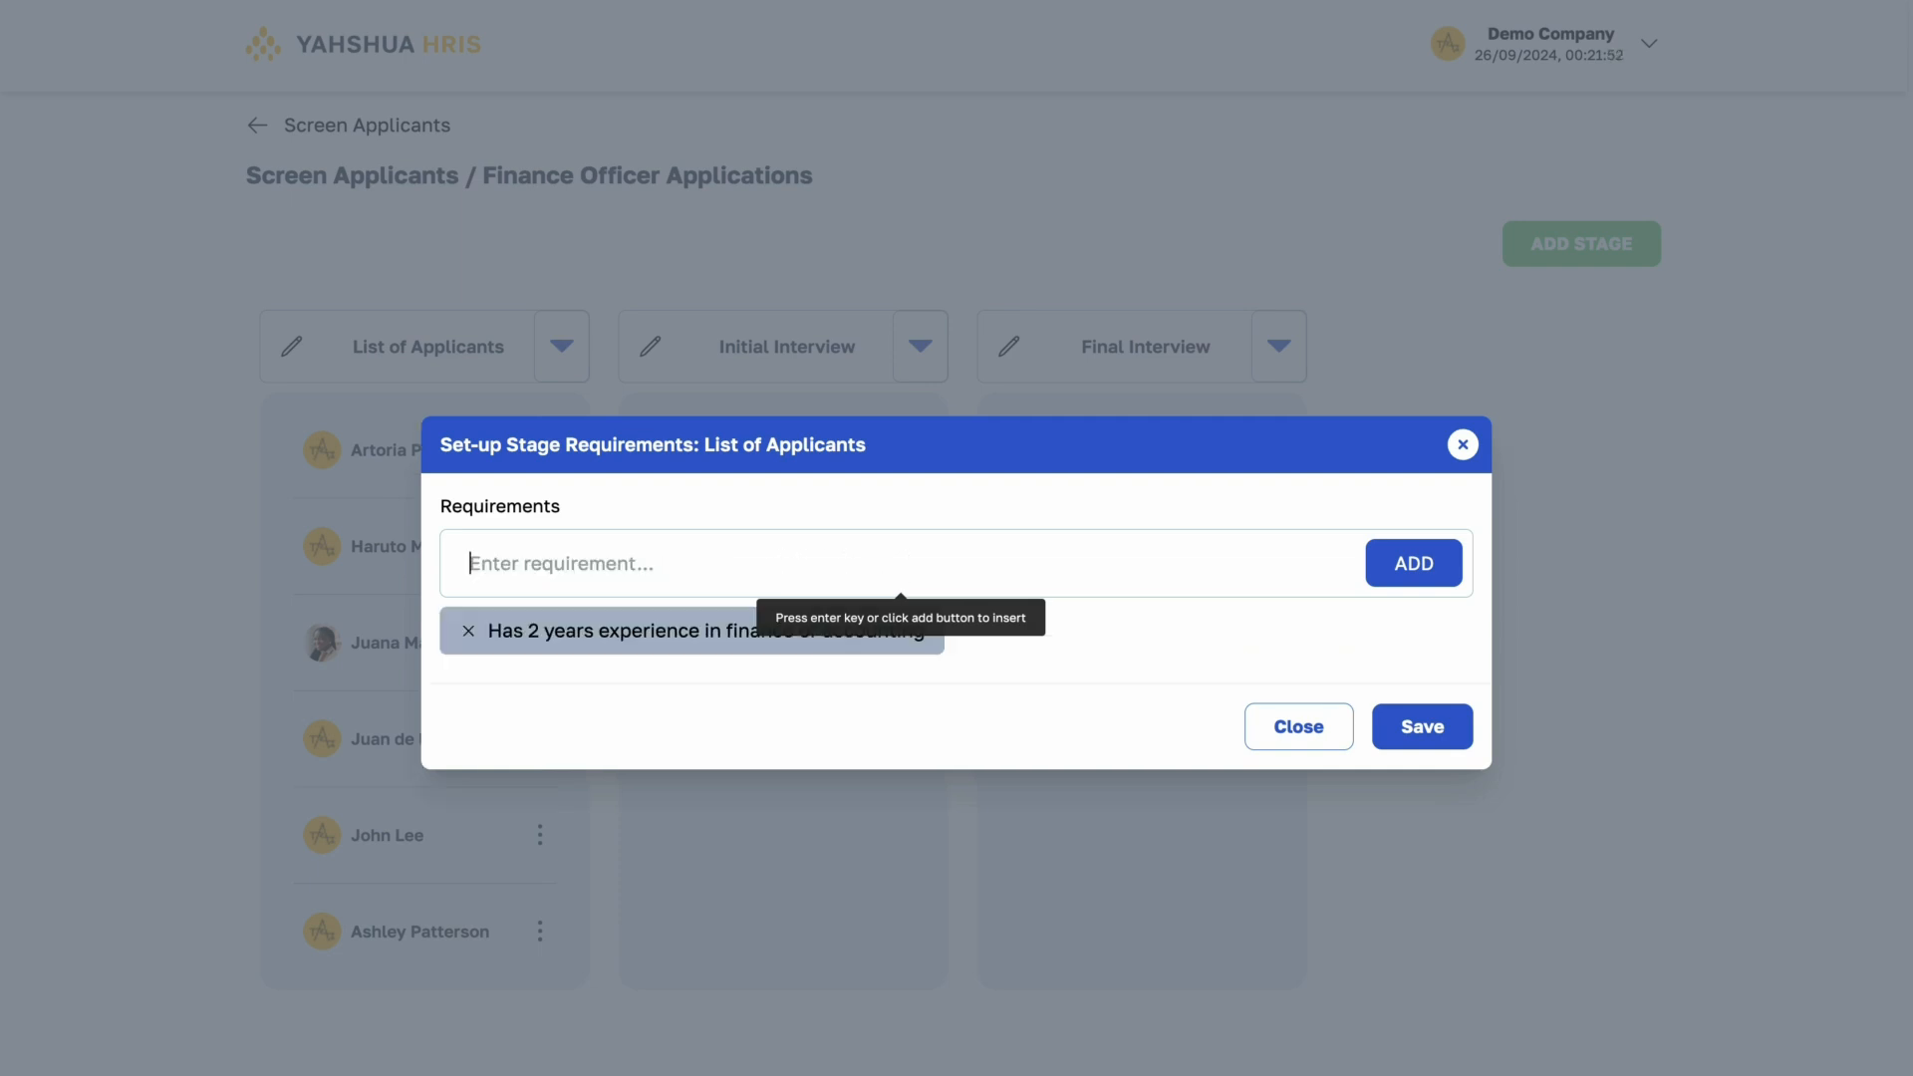
{"action": "left_click", "coordinate": [1458, 742]}
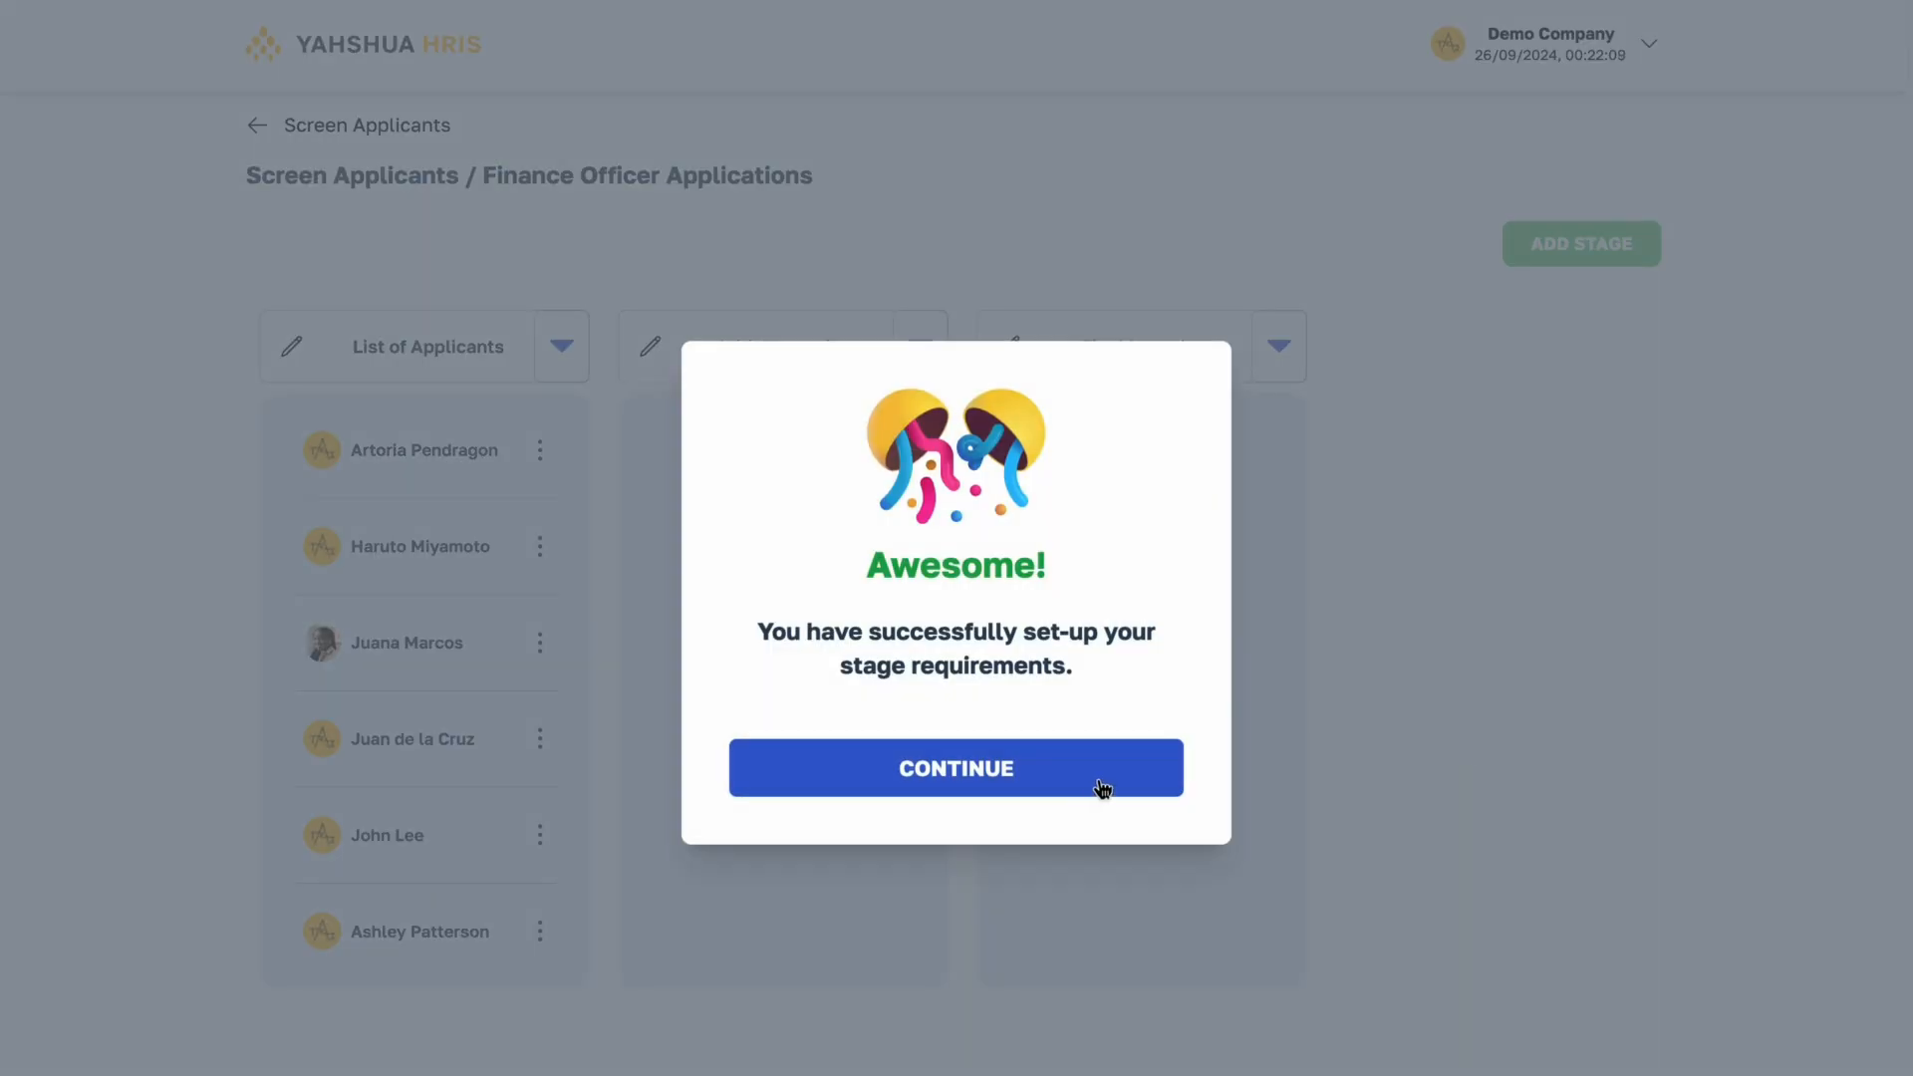
{"action": "left_click", "coordinate": [1102, 789]}
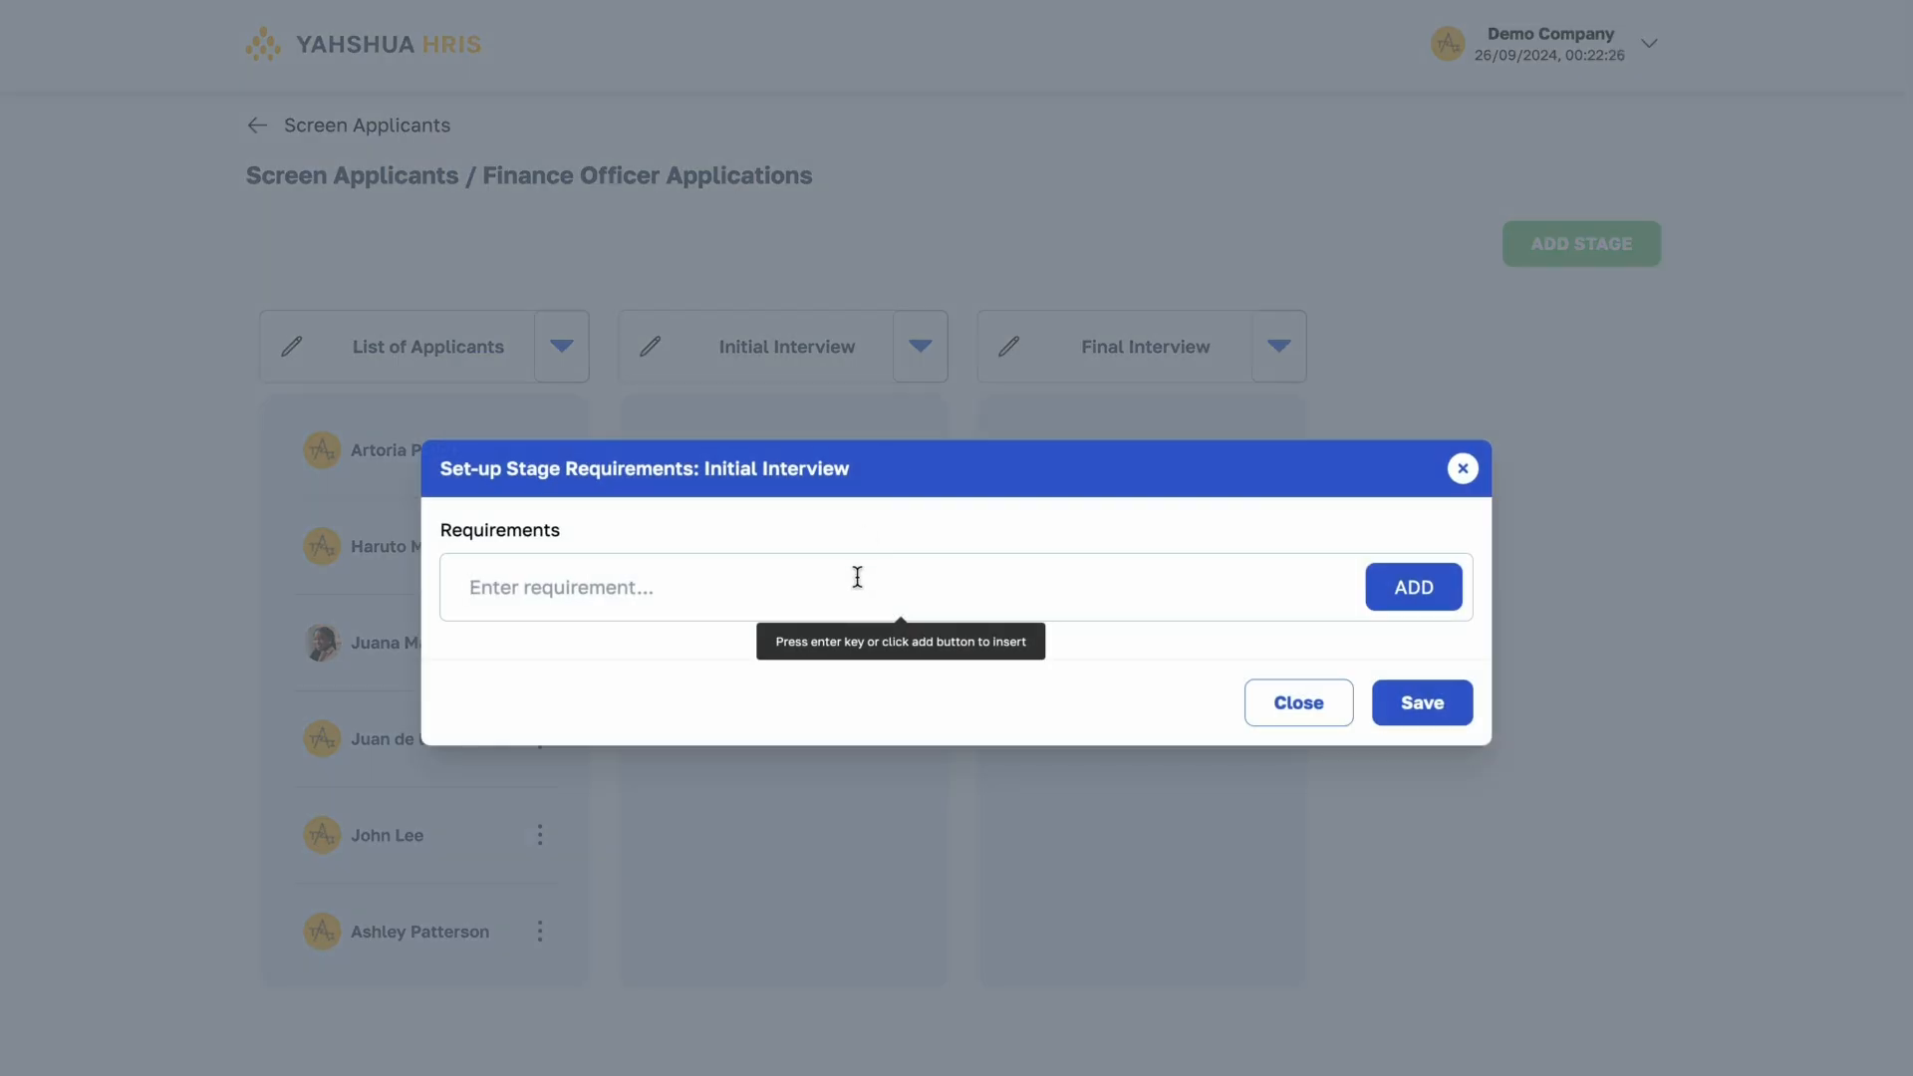
- Save the Initial Interview stage requirements "Has the initiative to take on tasks" and "Has the humility to ask for help"
{"action": "type", "text": "Has the initiative "}
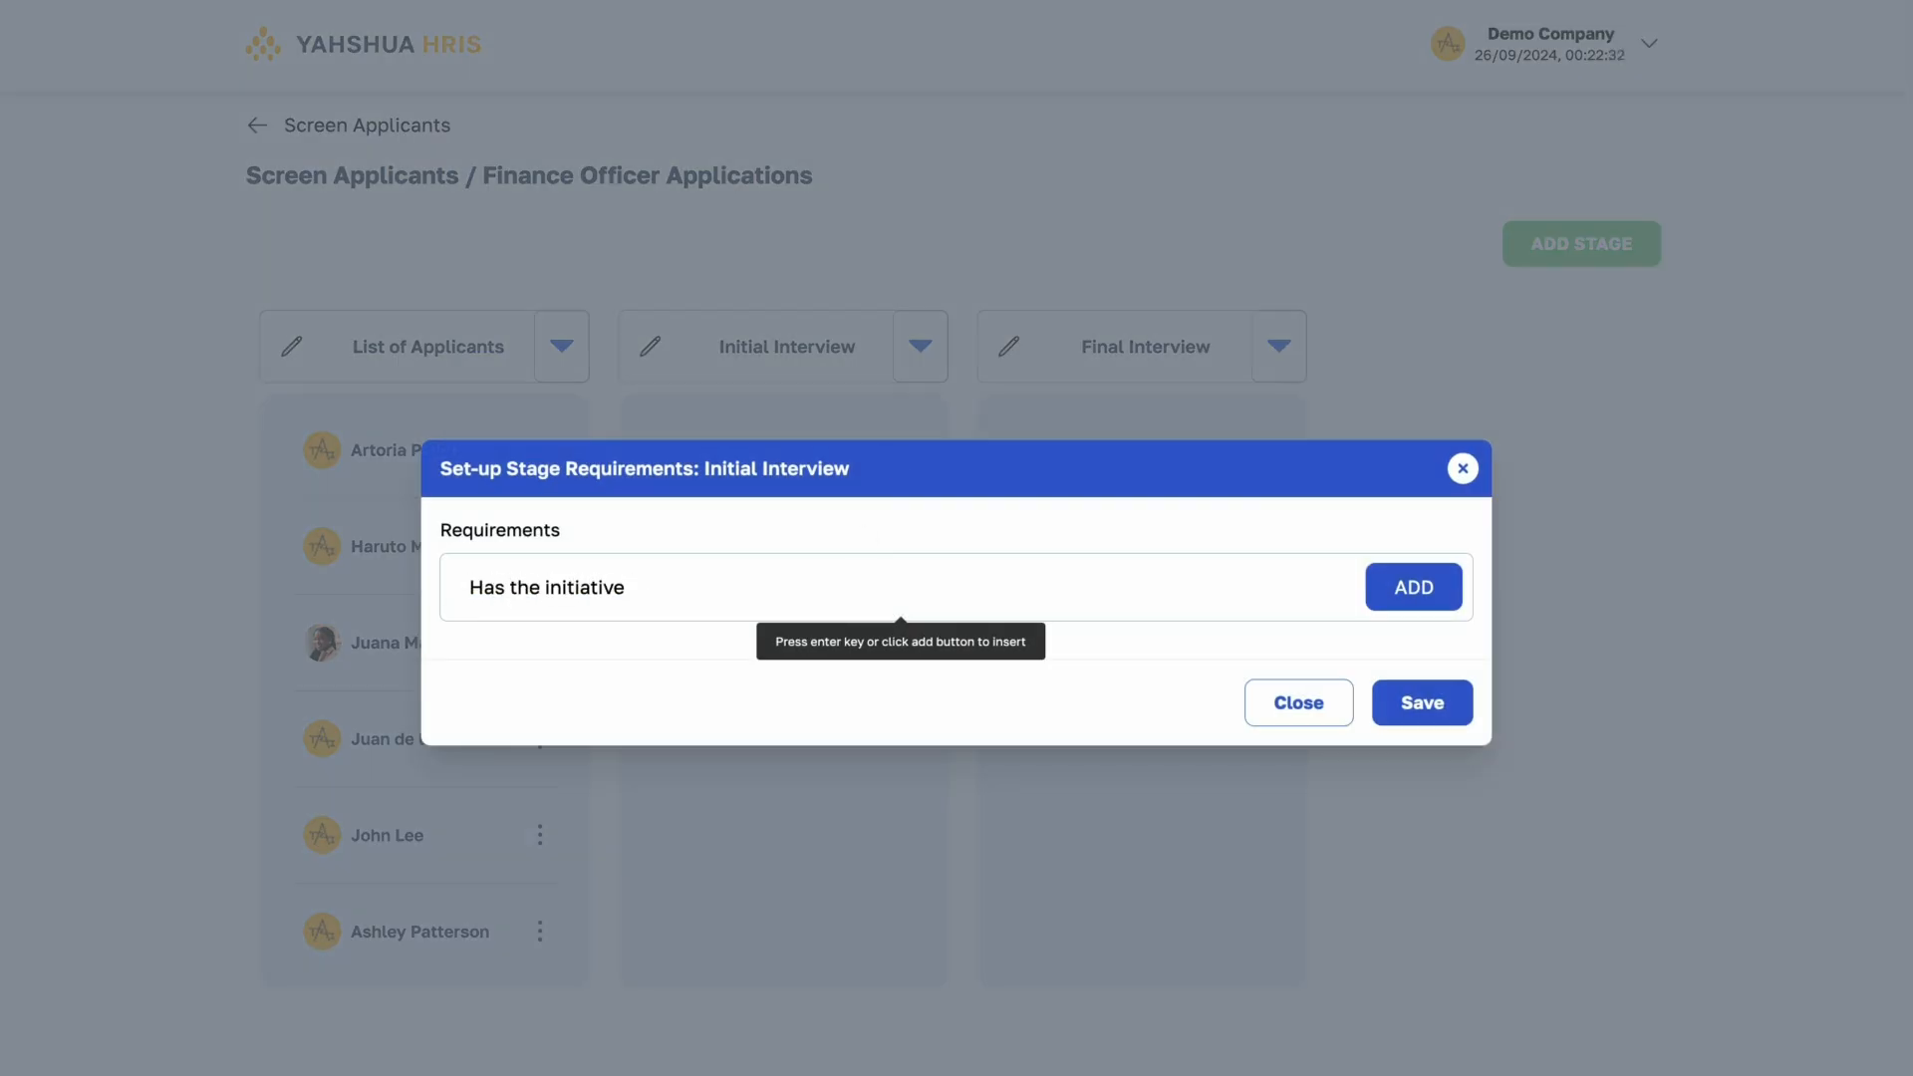
{"action": "type", "text": "to take on tasks"}
{"action": "key", "text": "Return"}
{"action": "type", "text": "Has the humility to ask for "}
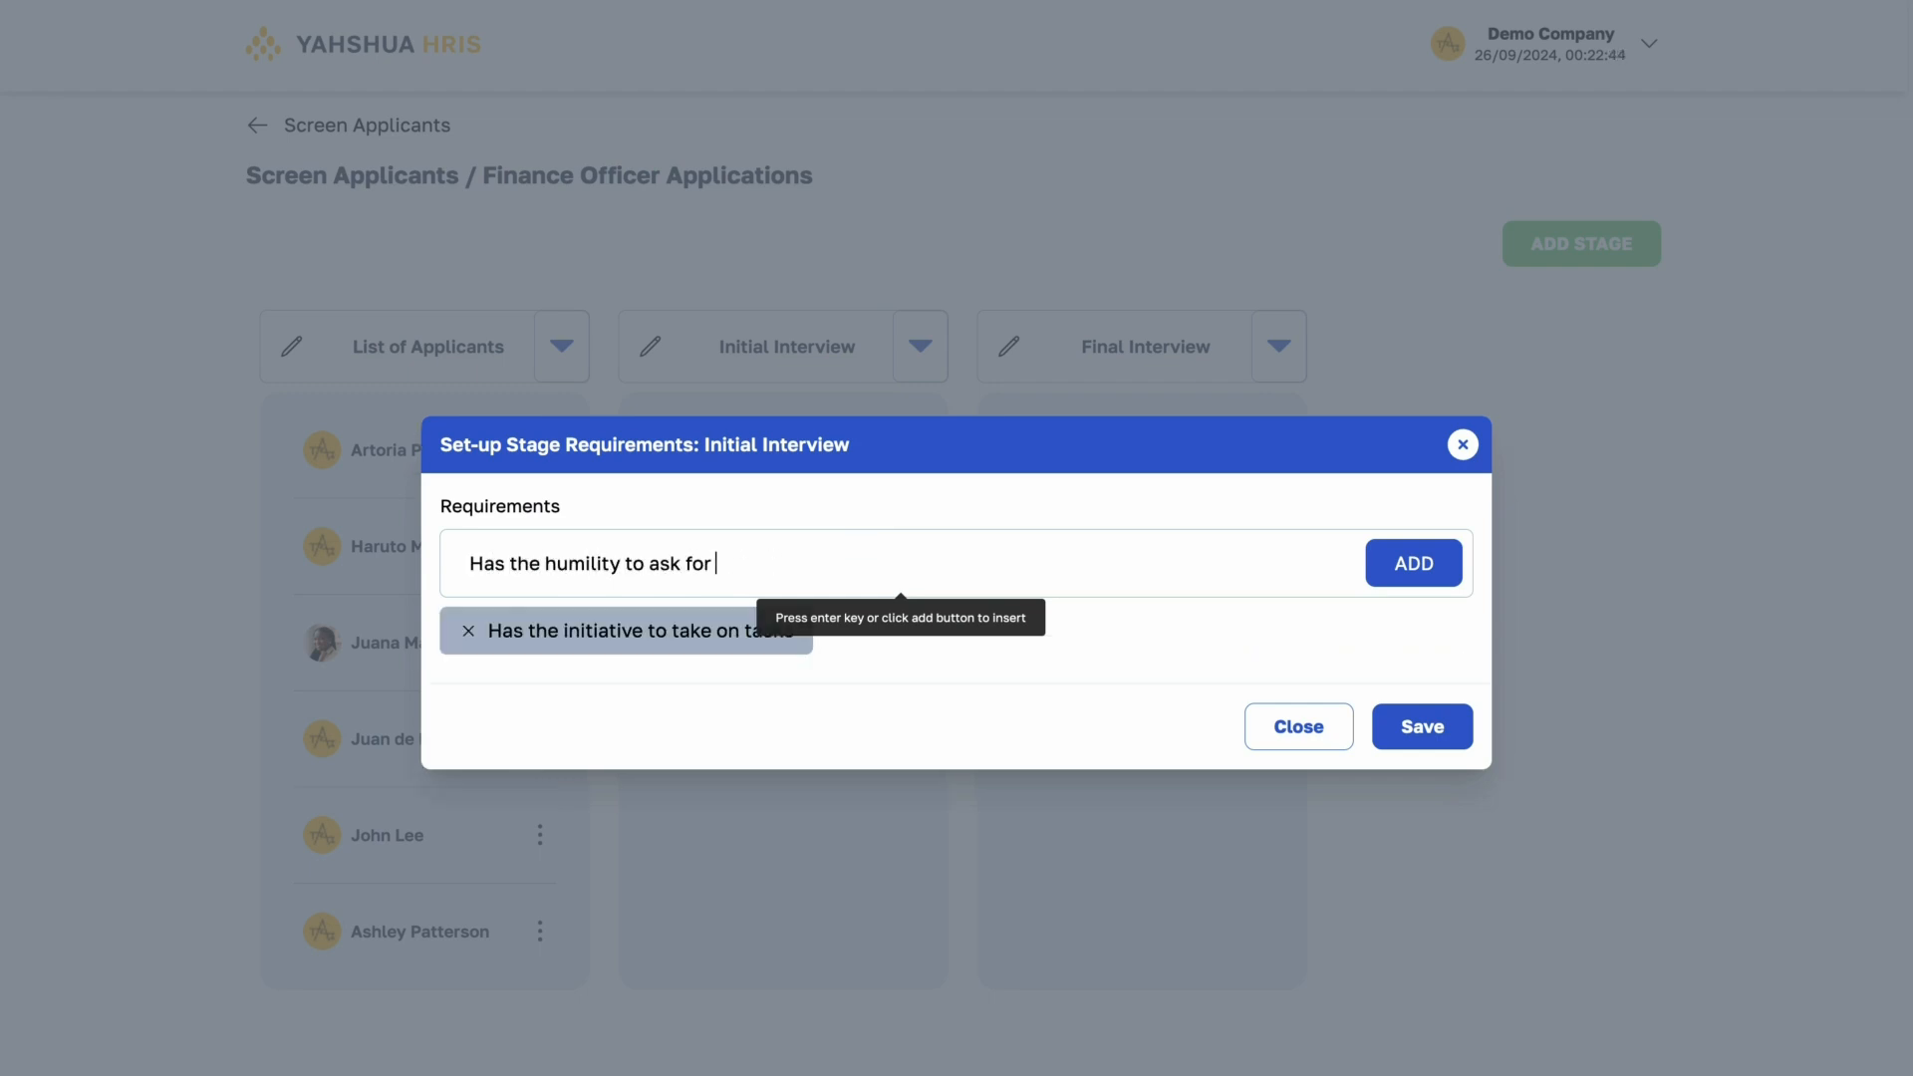
{"action": "type", "text": "help"}
{"action": "key", "text": "Return"}
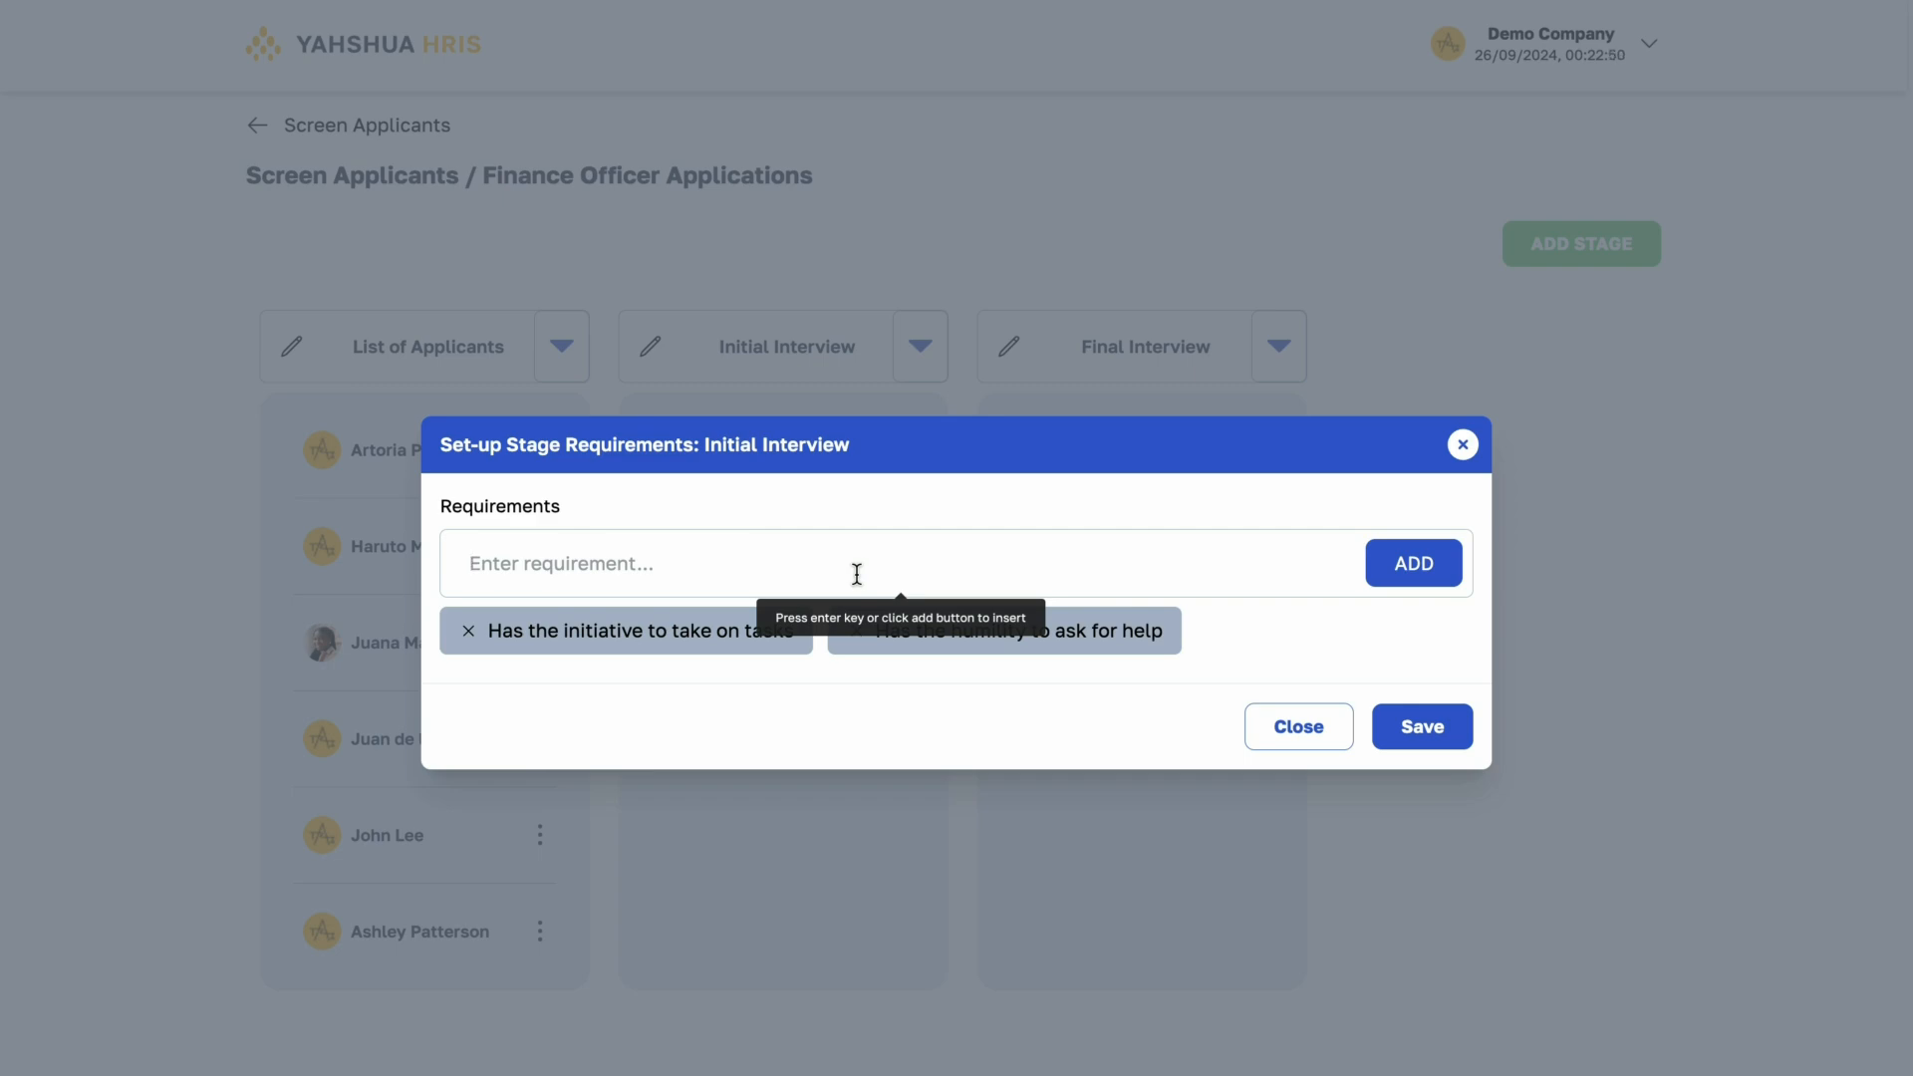
{"action": "left_click", "coordinate": [1461, 727]}
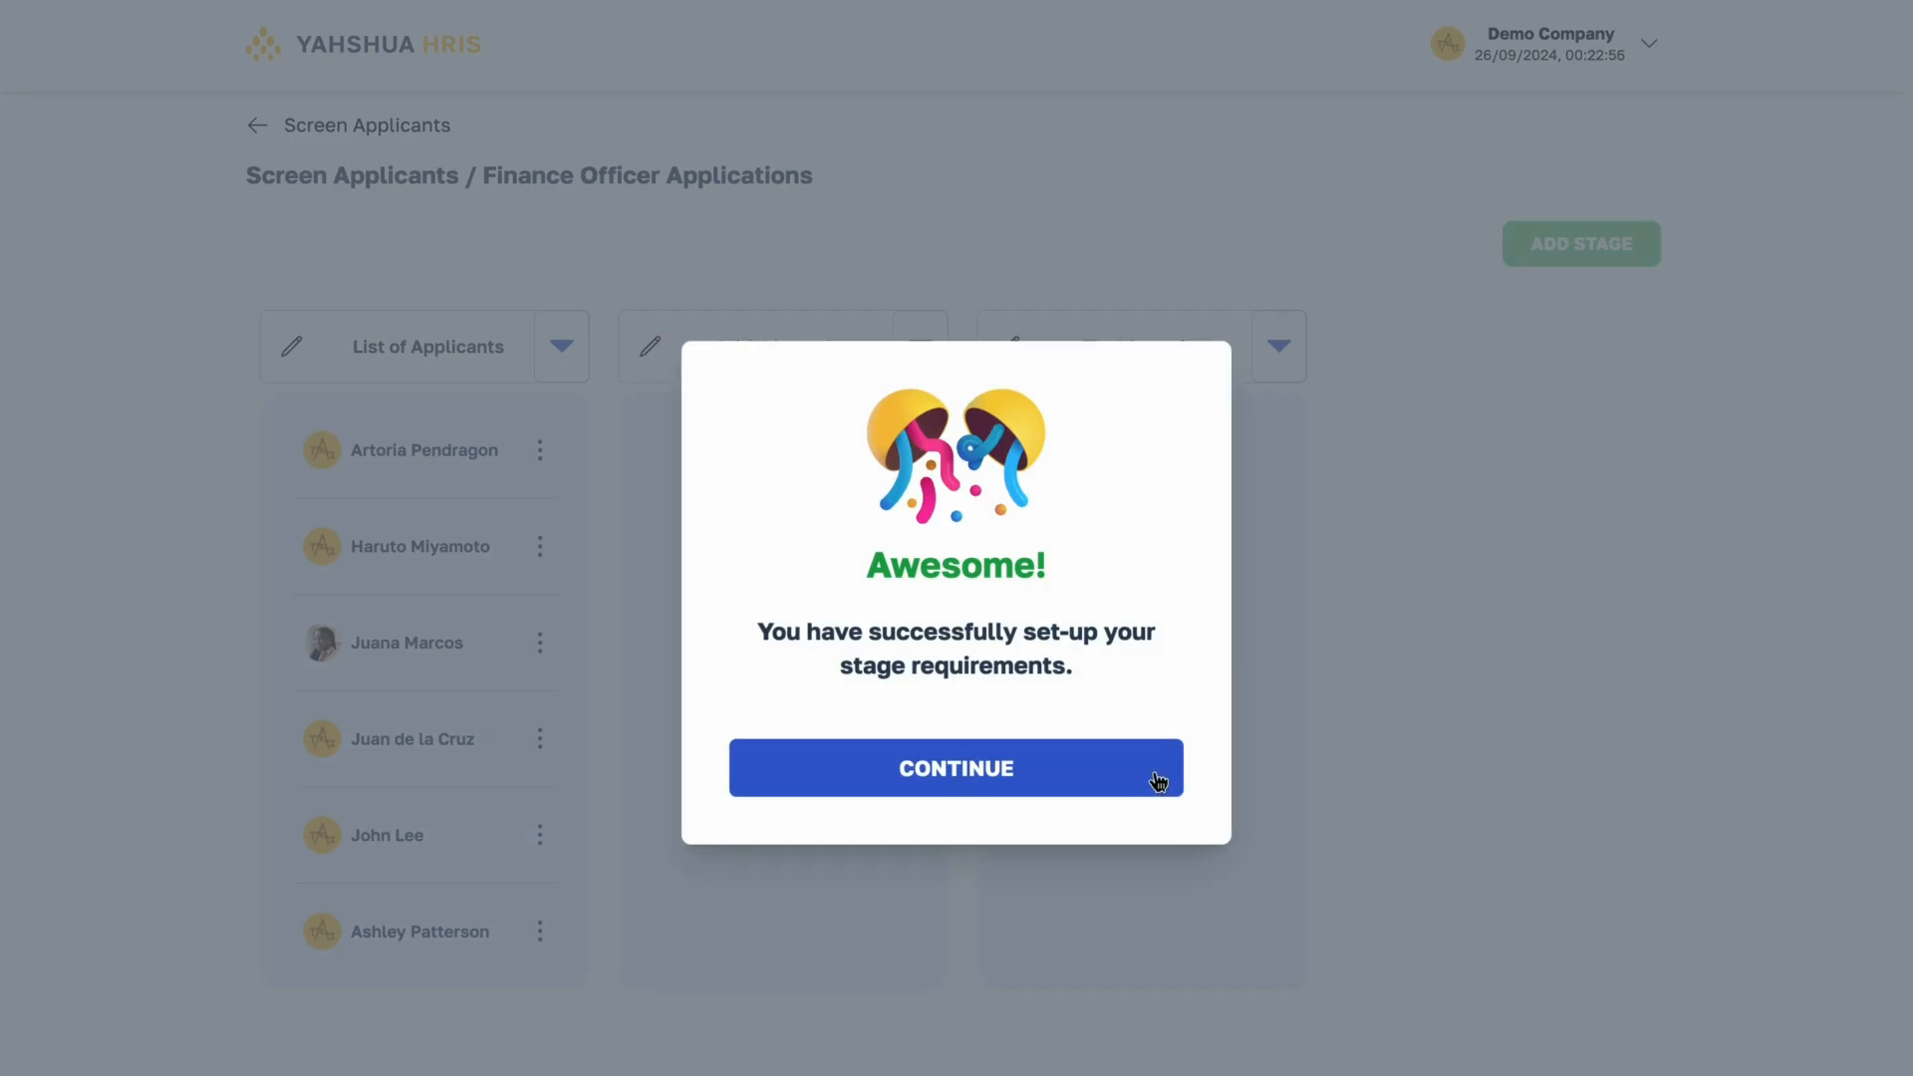
{"action": "left_click", "coordinate": [1158, 781]}
- Save the Final Interview requirements "Has the heart to contribute to the company" and "Sees himself/herself in the long run in the company"
{"action": "left_click", "coordinate": [1278, 345]}
{"action": "left_click", "coordinate": [1223, 421]}
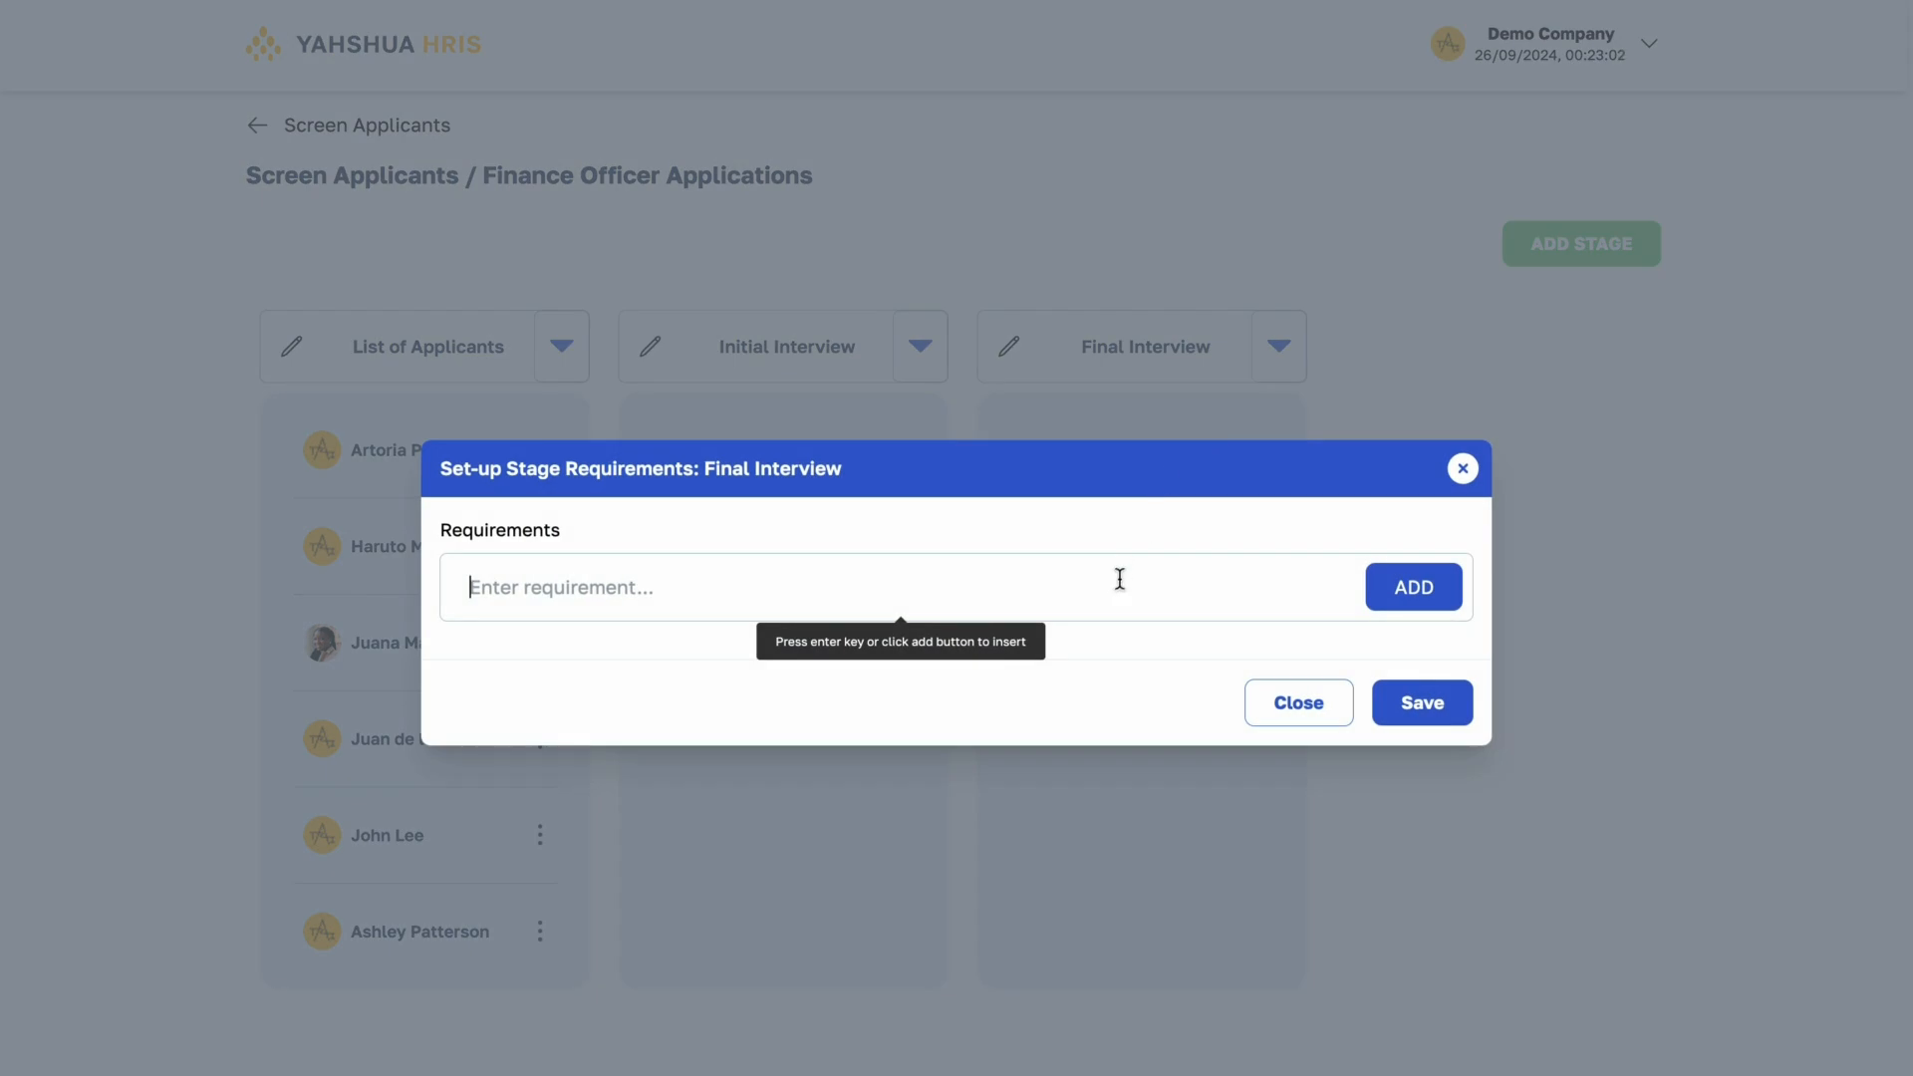
{"action": "type", "text": "Has the heart to contribute to the comp"}
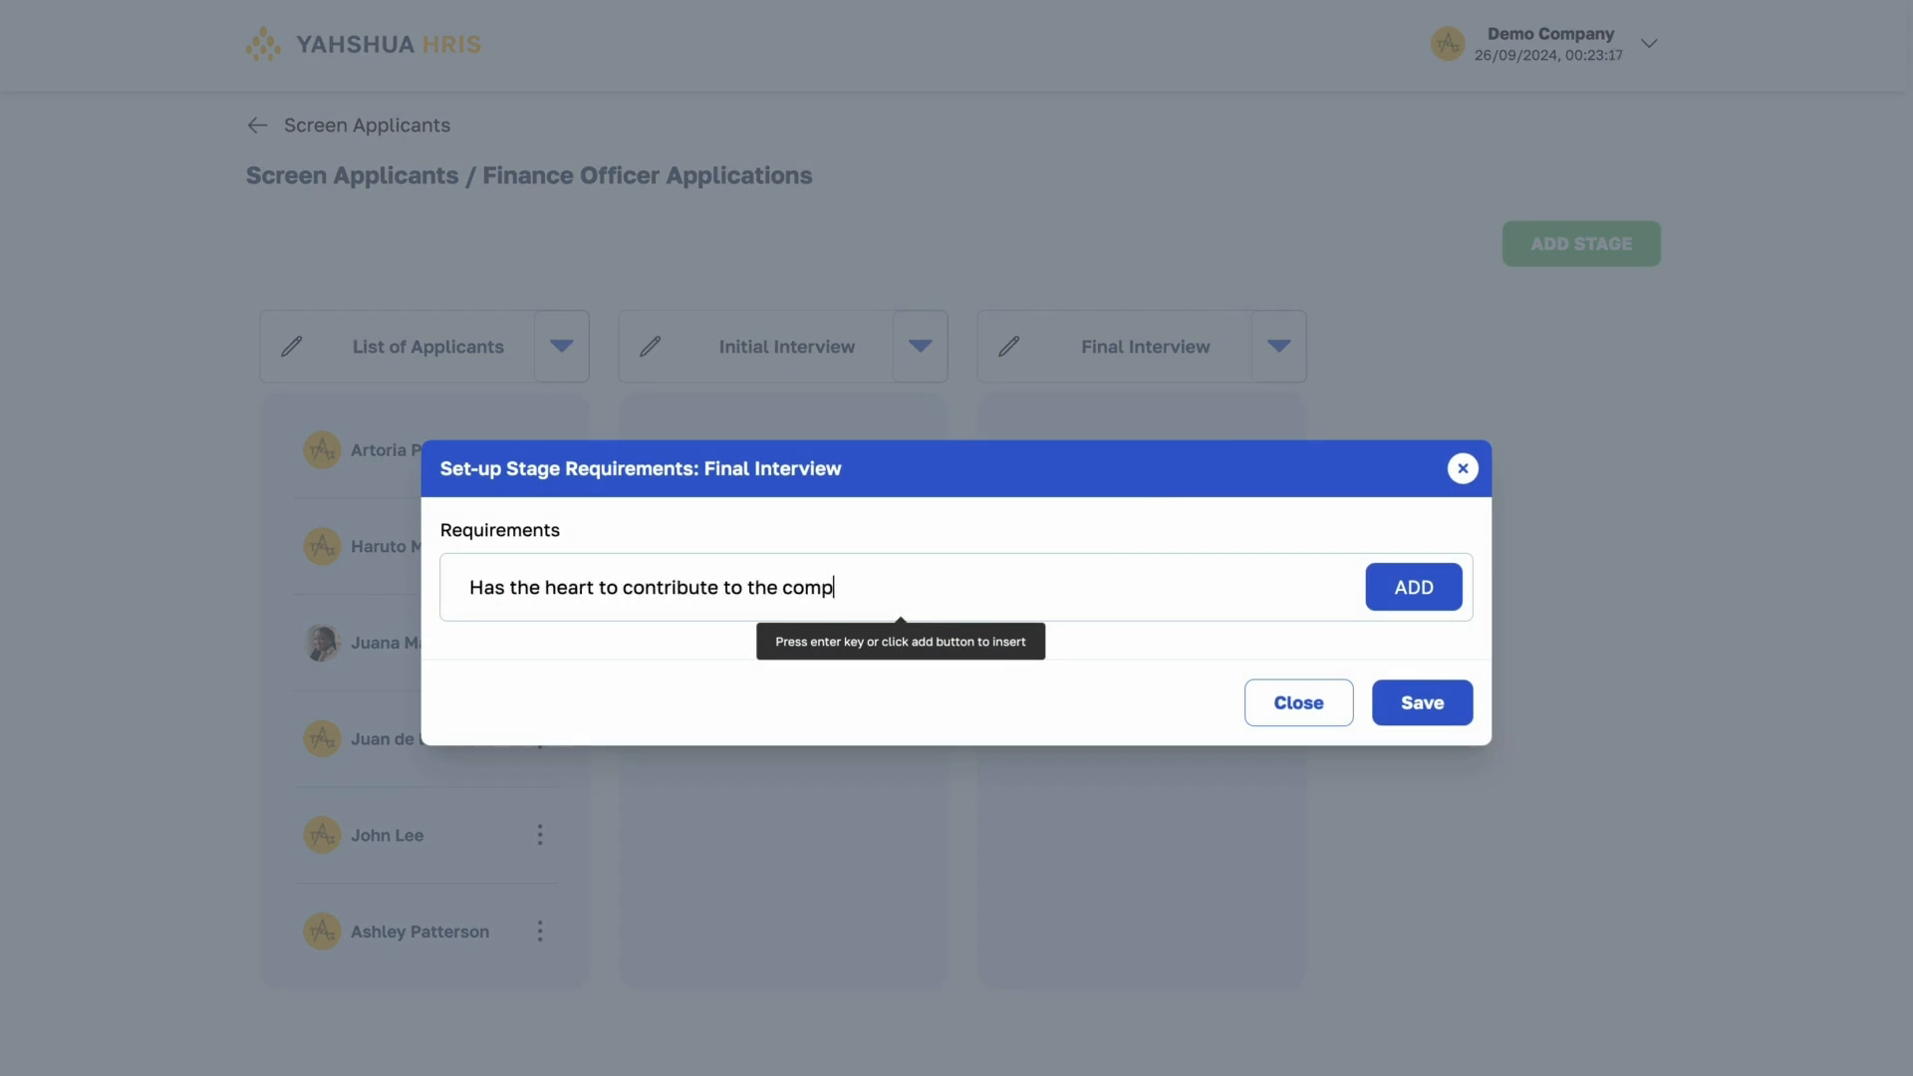
{"action": "type", "text": "any"}
{"action": "key", "text": "Return"}
{"action": "type", "text": "Sees himself"}
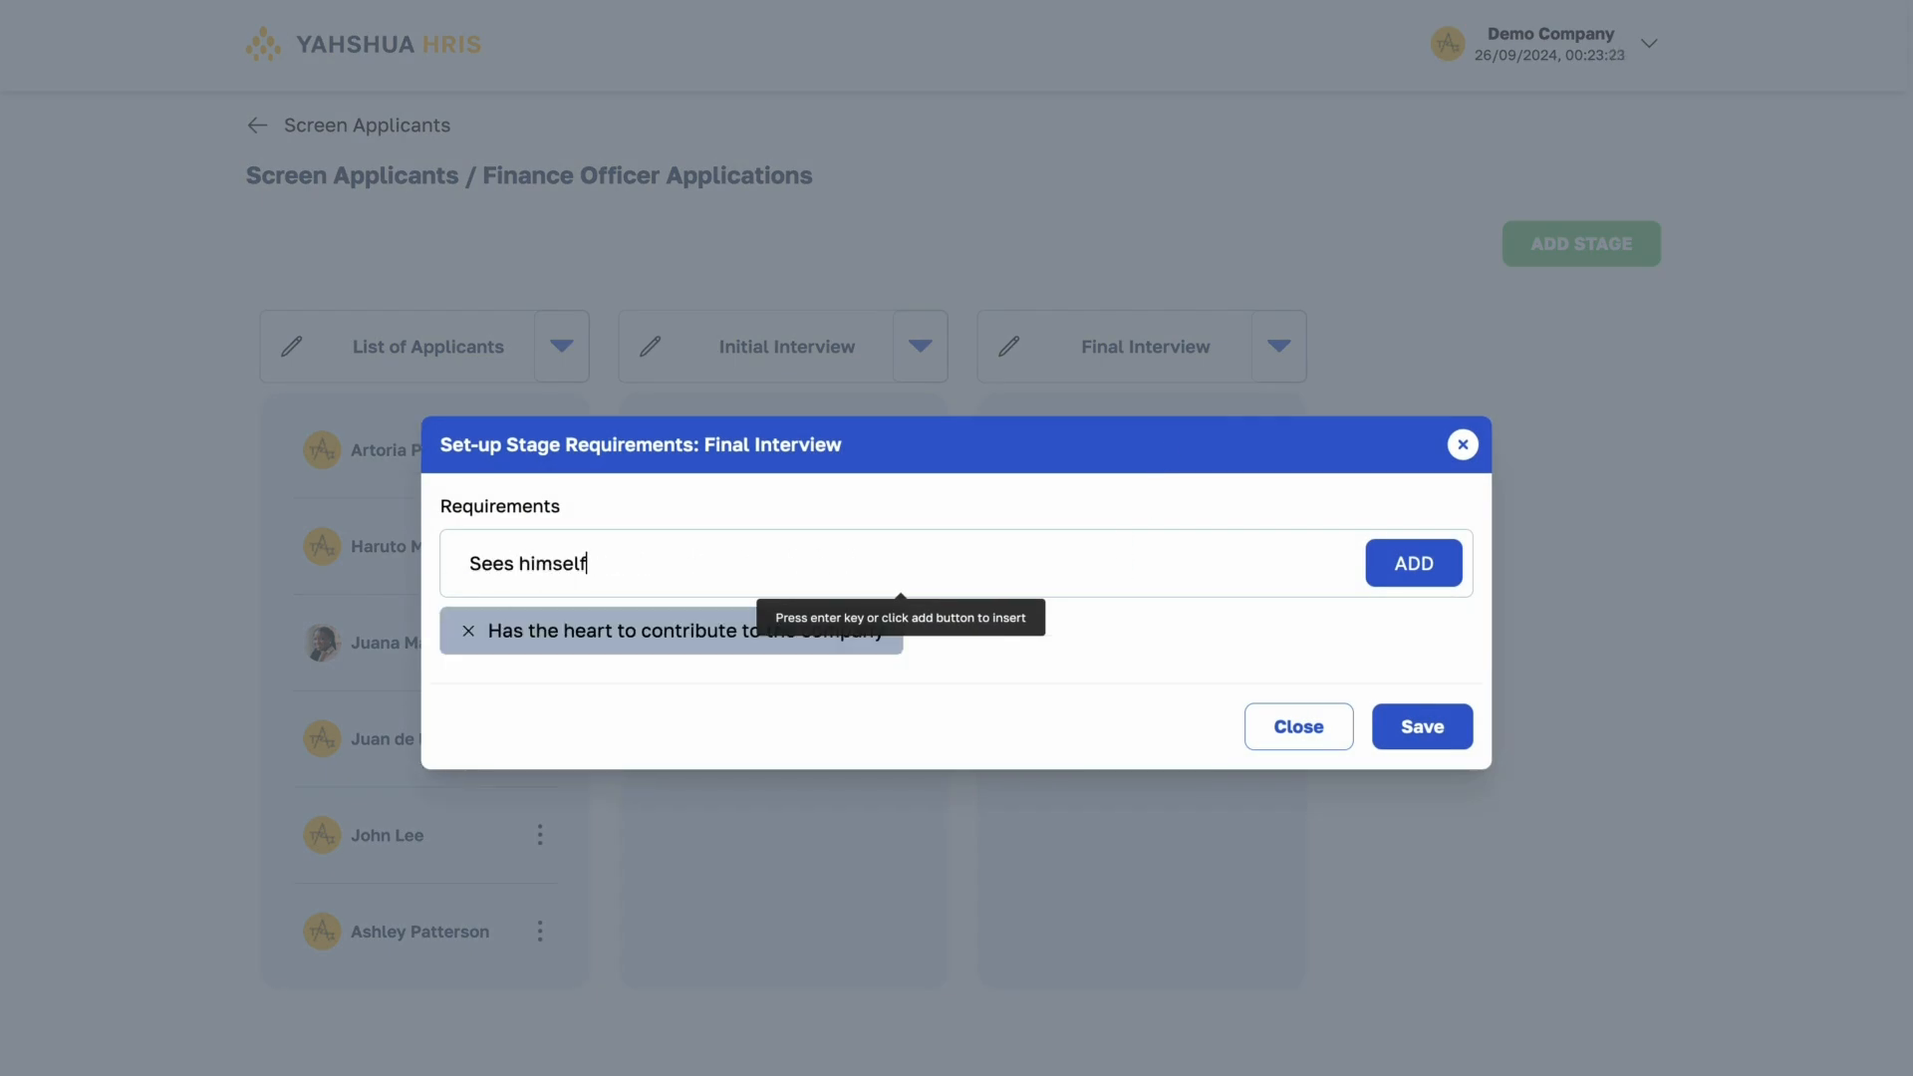
{"action": "type", "text": "/herself in the long run"}
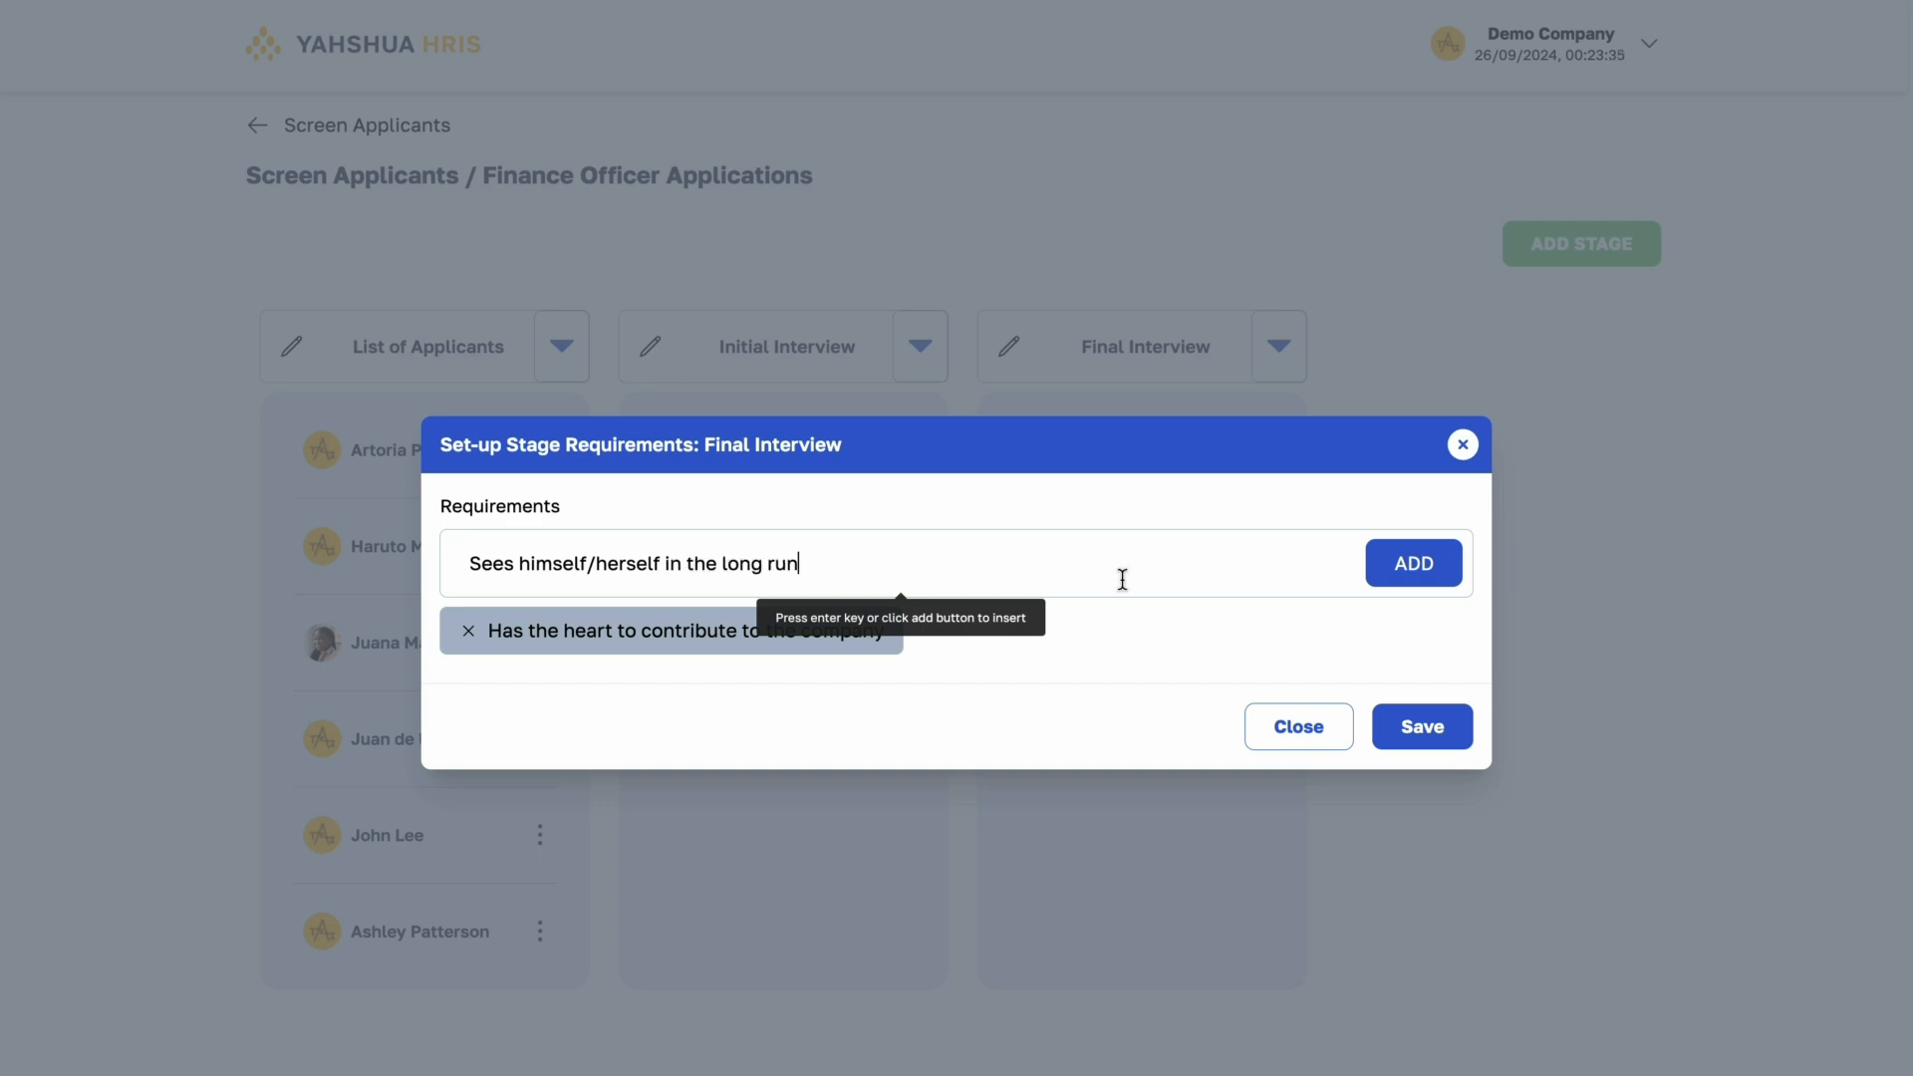
{"action": "type", "text": " in the company"}
{"action": "key", "text": "Return"}
{"action": "left_click", "coordinate": [1426, 742]}
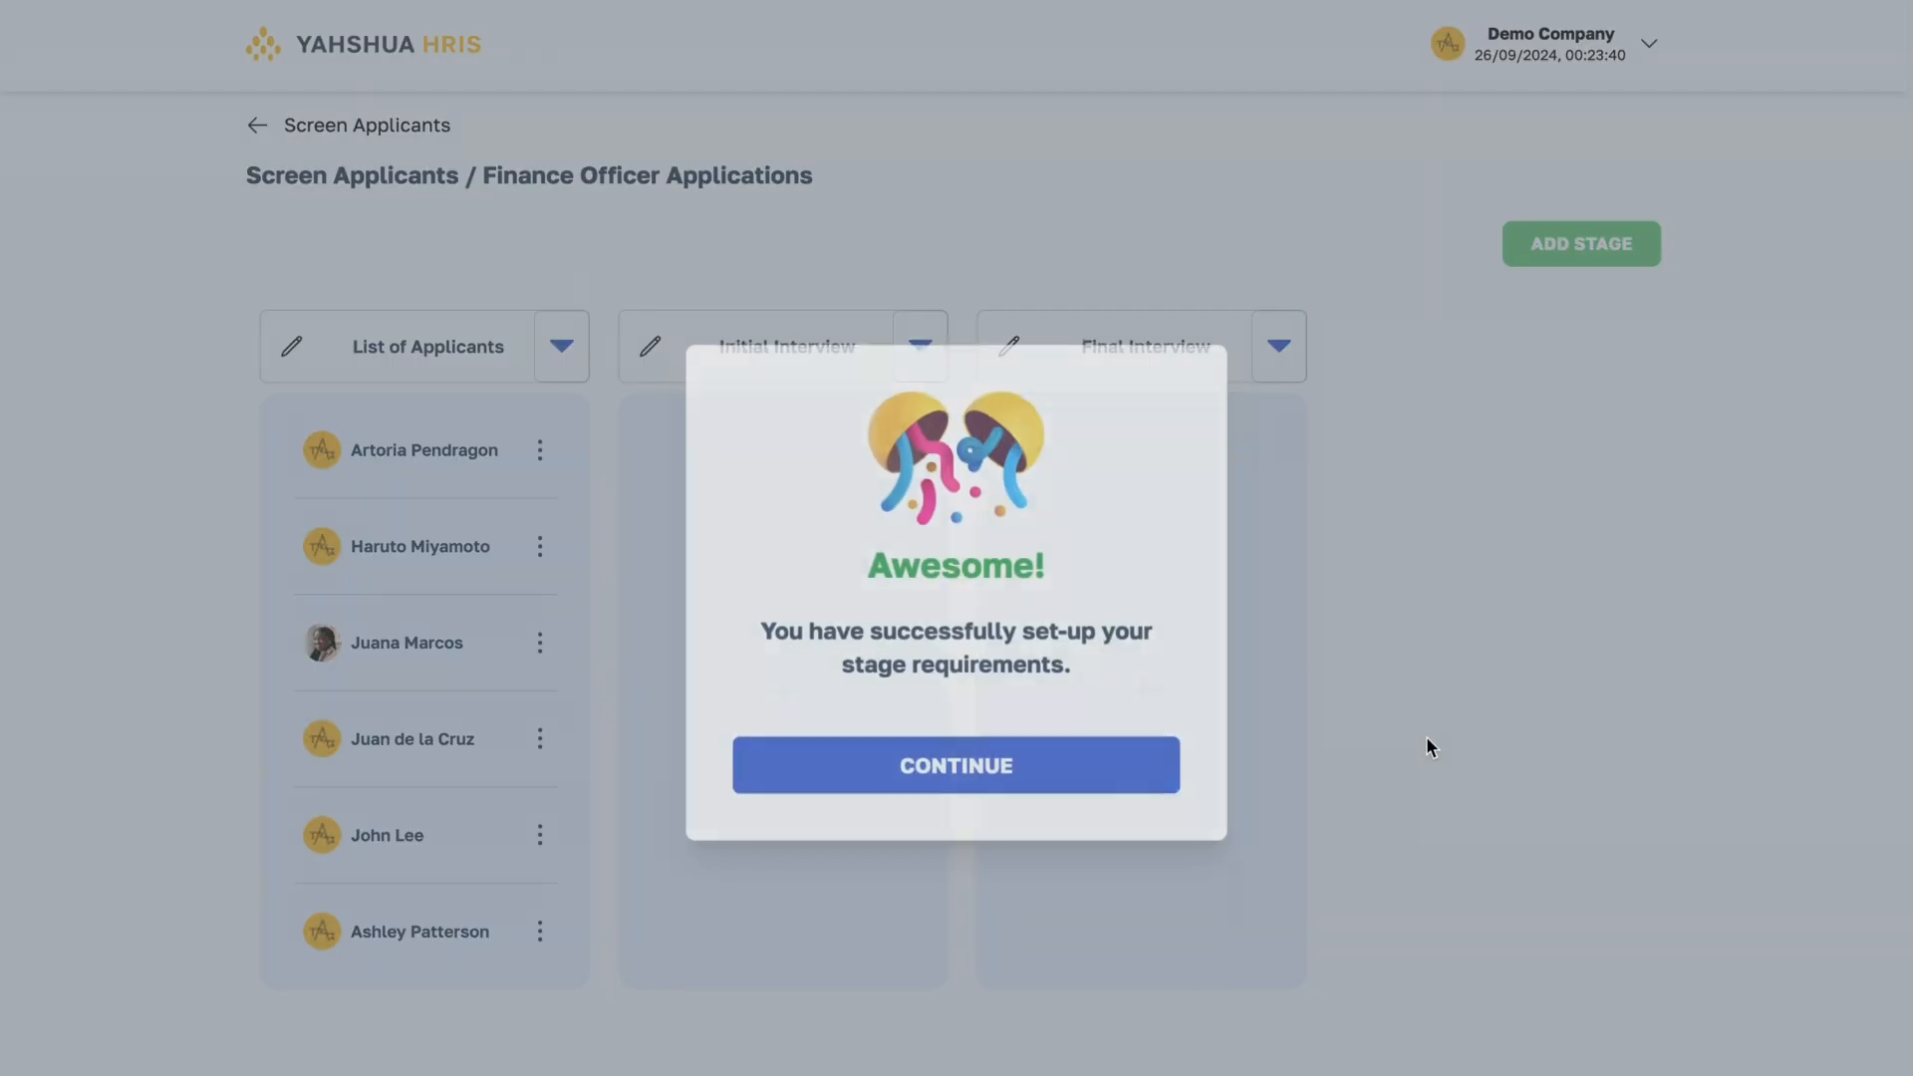
{"action": "left_click", "coordinate": [1136, 768]}
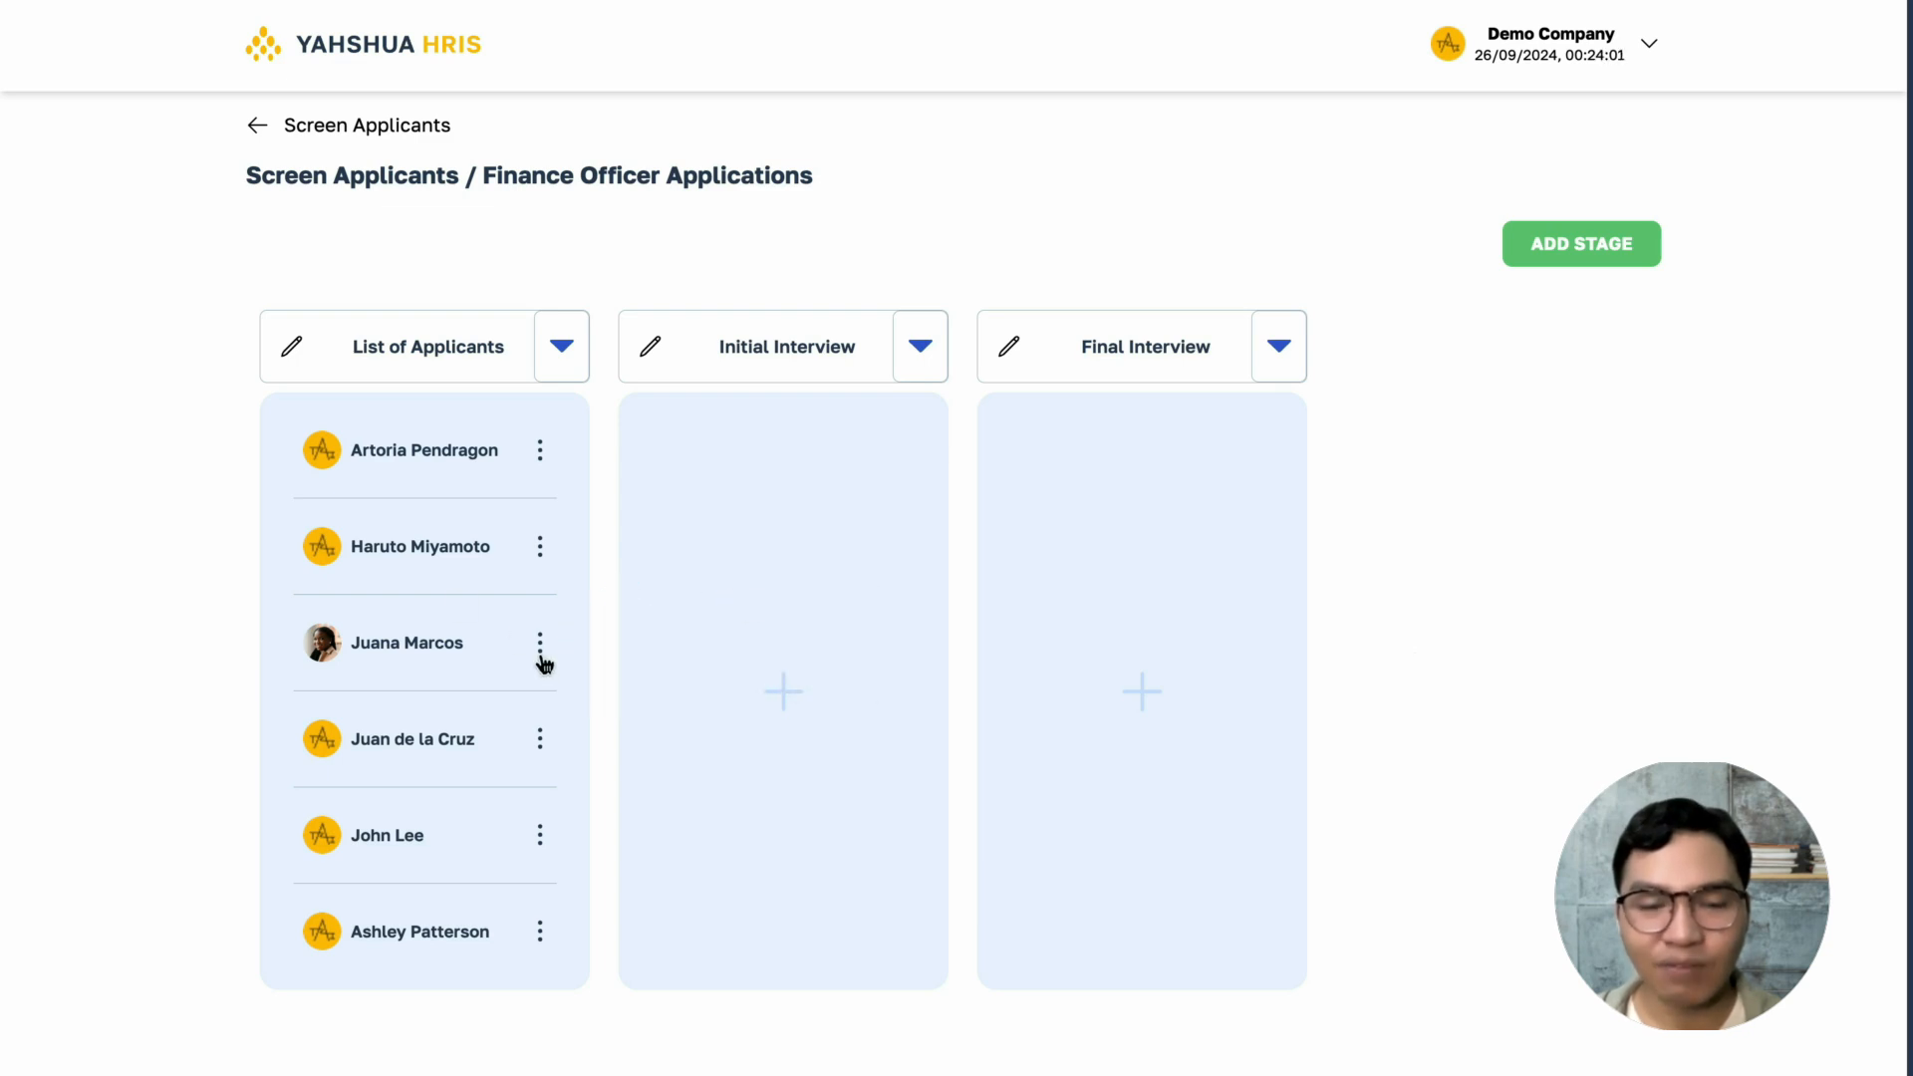
- View the applicant information of the third applicant in the List of Applicants stage
{"action": "left_click", "coordinate": [540, 646]}
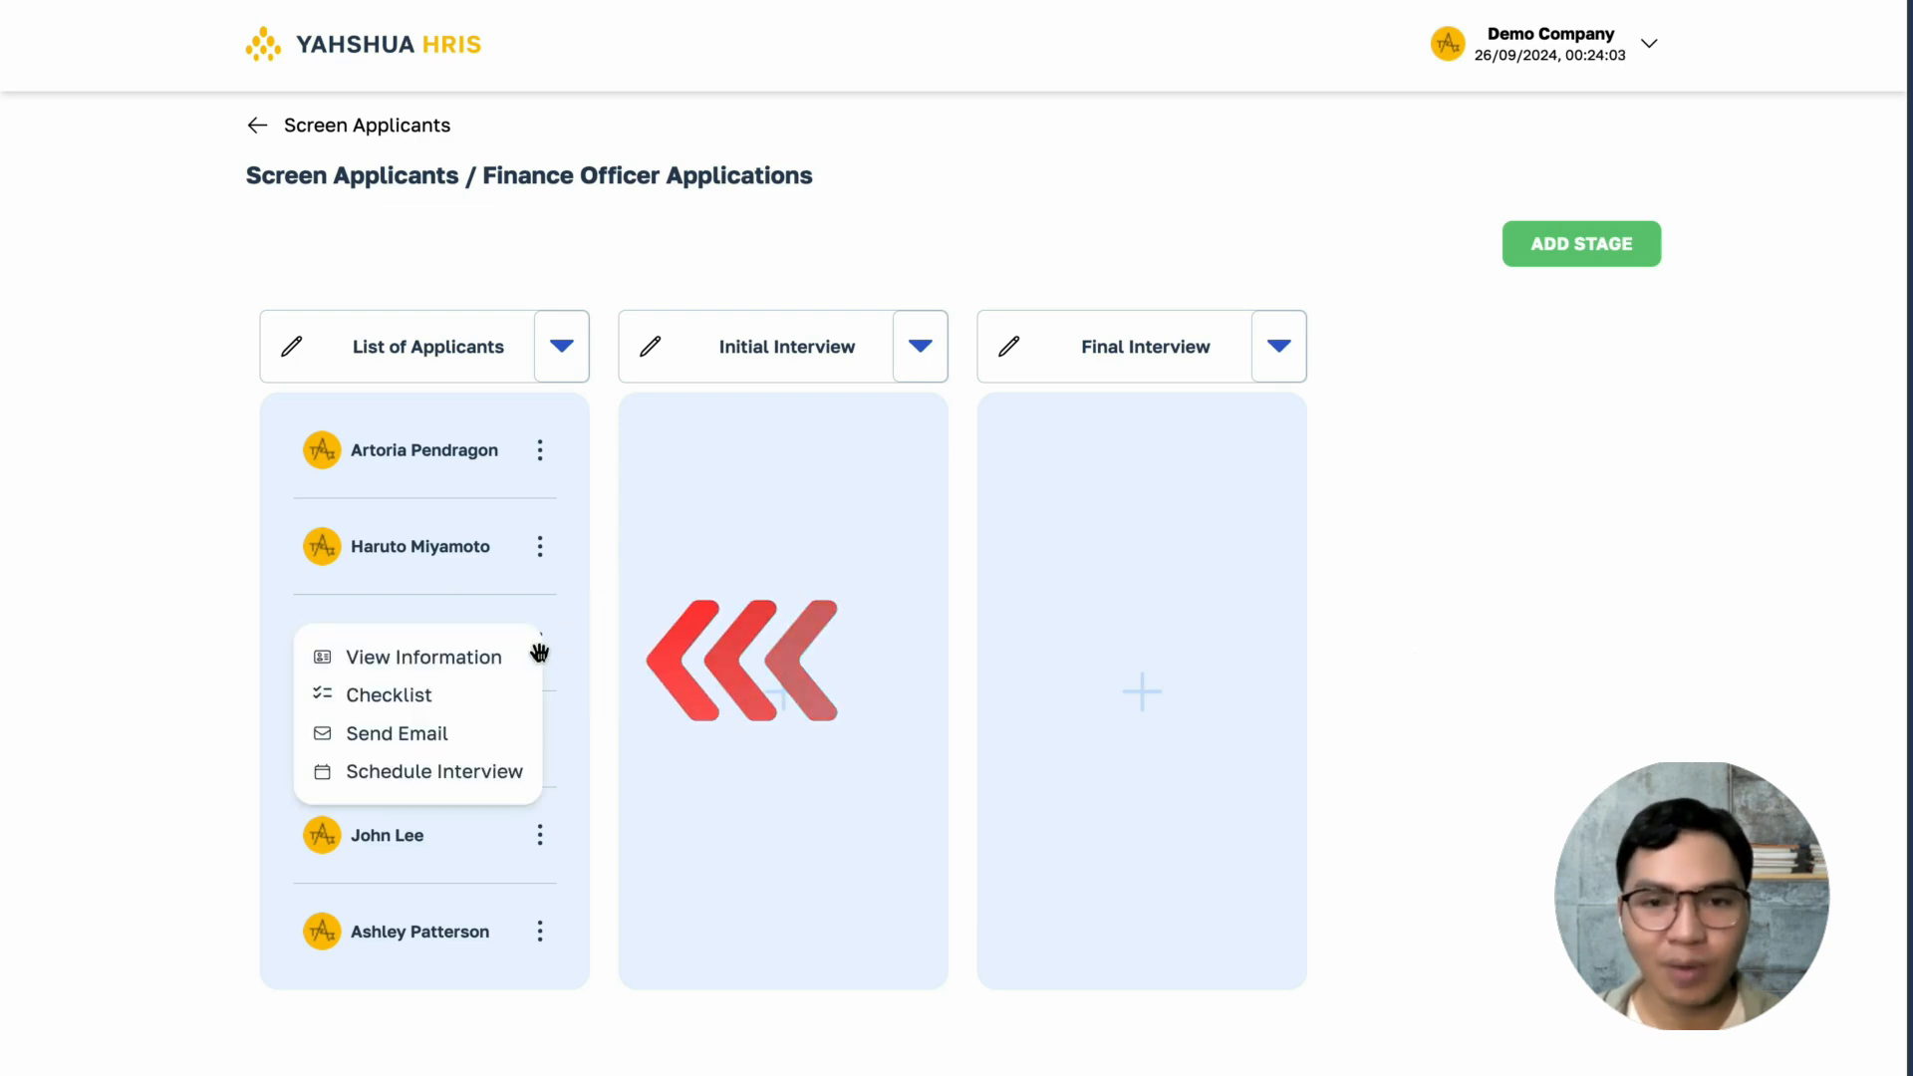
{"action": "left_click", "coordinate": [496, 657]}
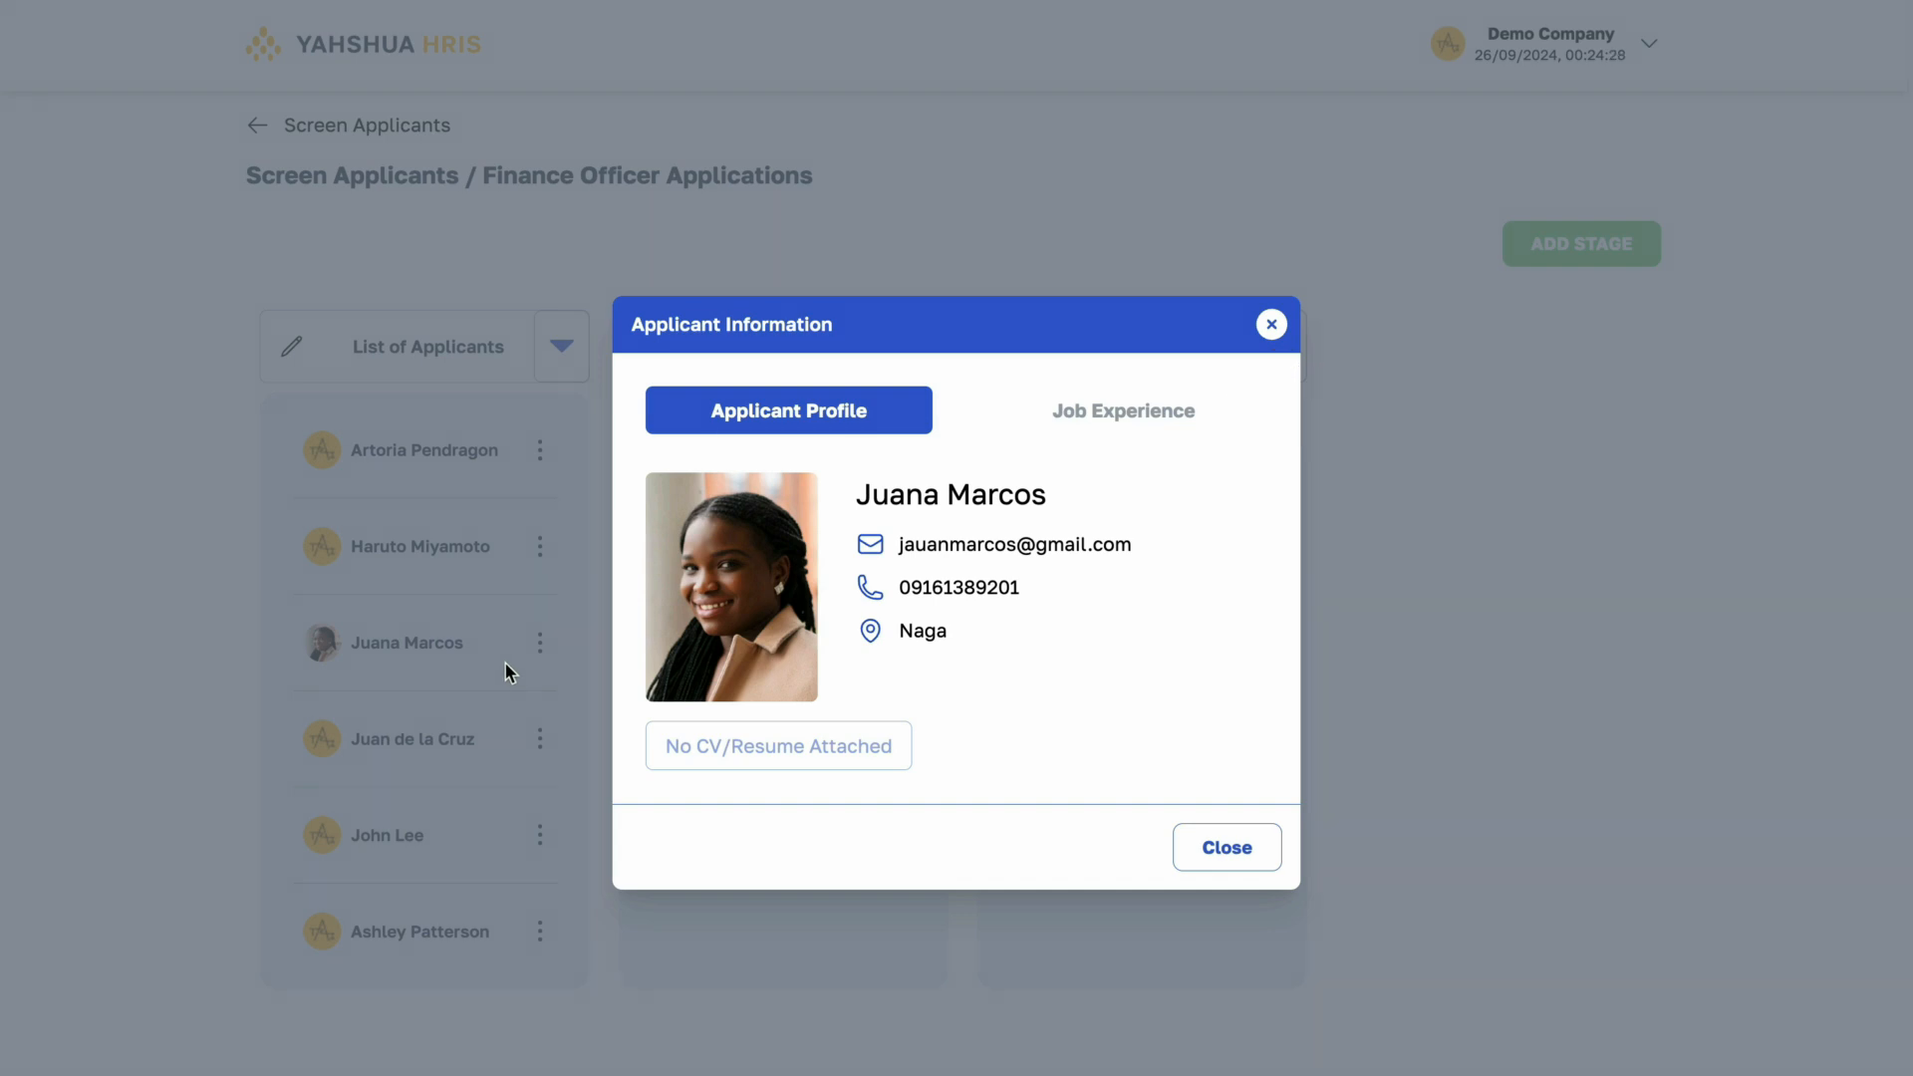
- Review the third applicant's job experience and close the applicant information
{"action": "left_click", "coordinate": [1178, 423]}
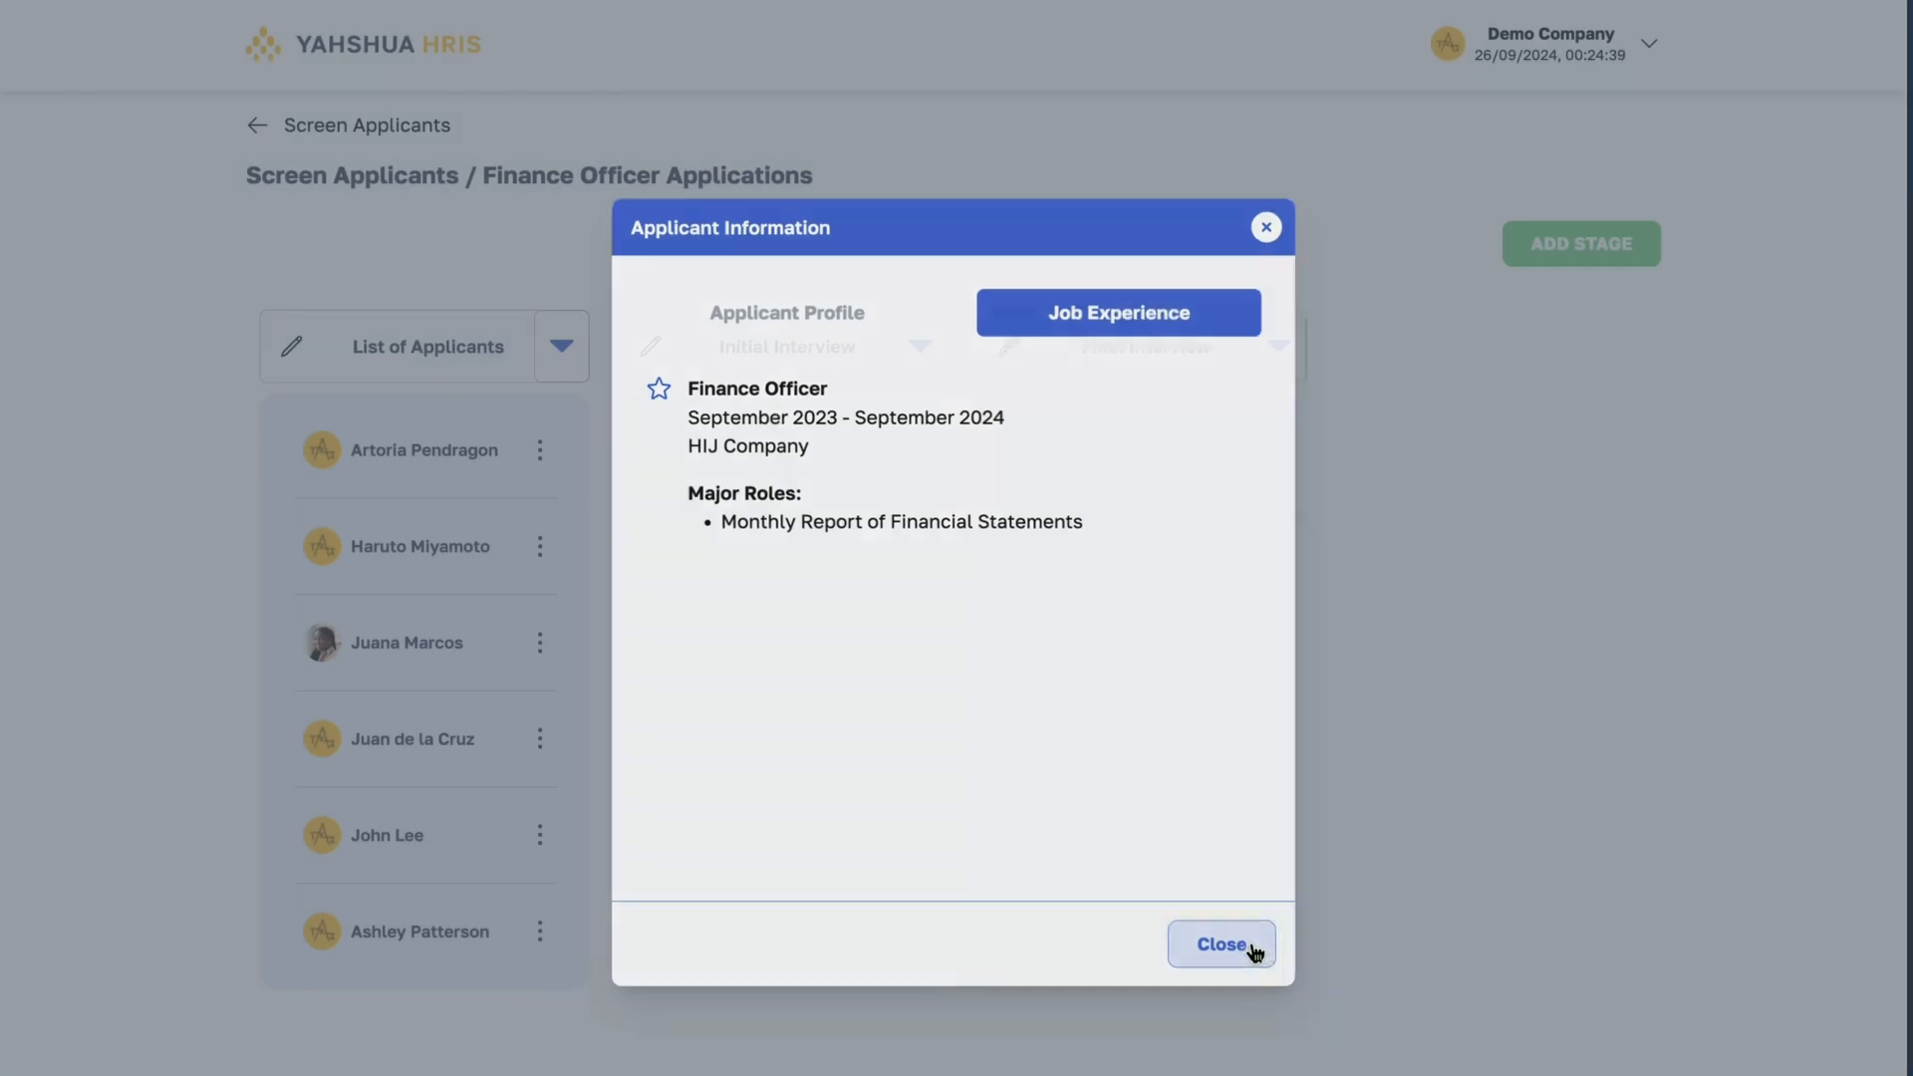
{"action": "left_click", "coordinate": [1245, 947]}
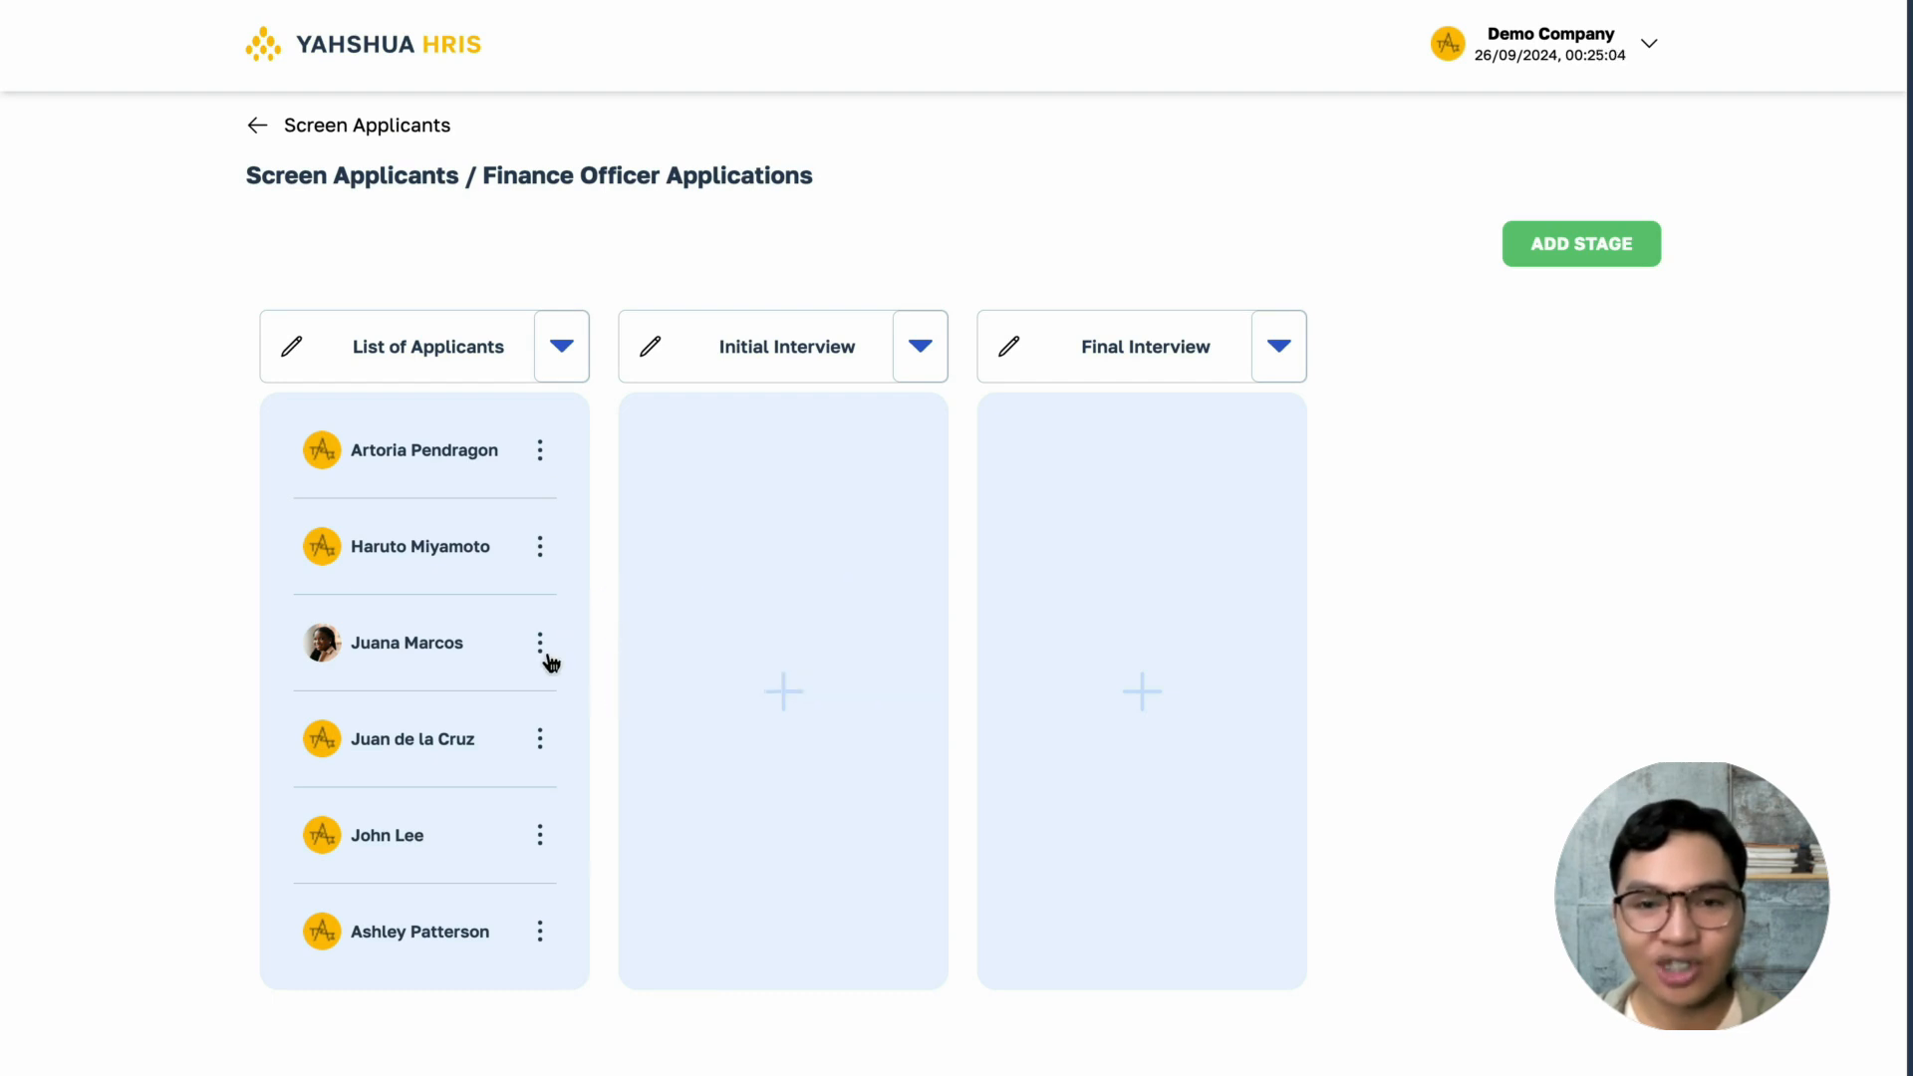
- Check off "Has 2 years experience in finance or accounting" for the third applicant in List of Applicants and update the status to Passed
{"action": "left_click", "coordinate": [543, 648]}
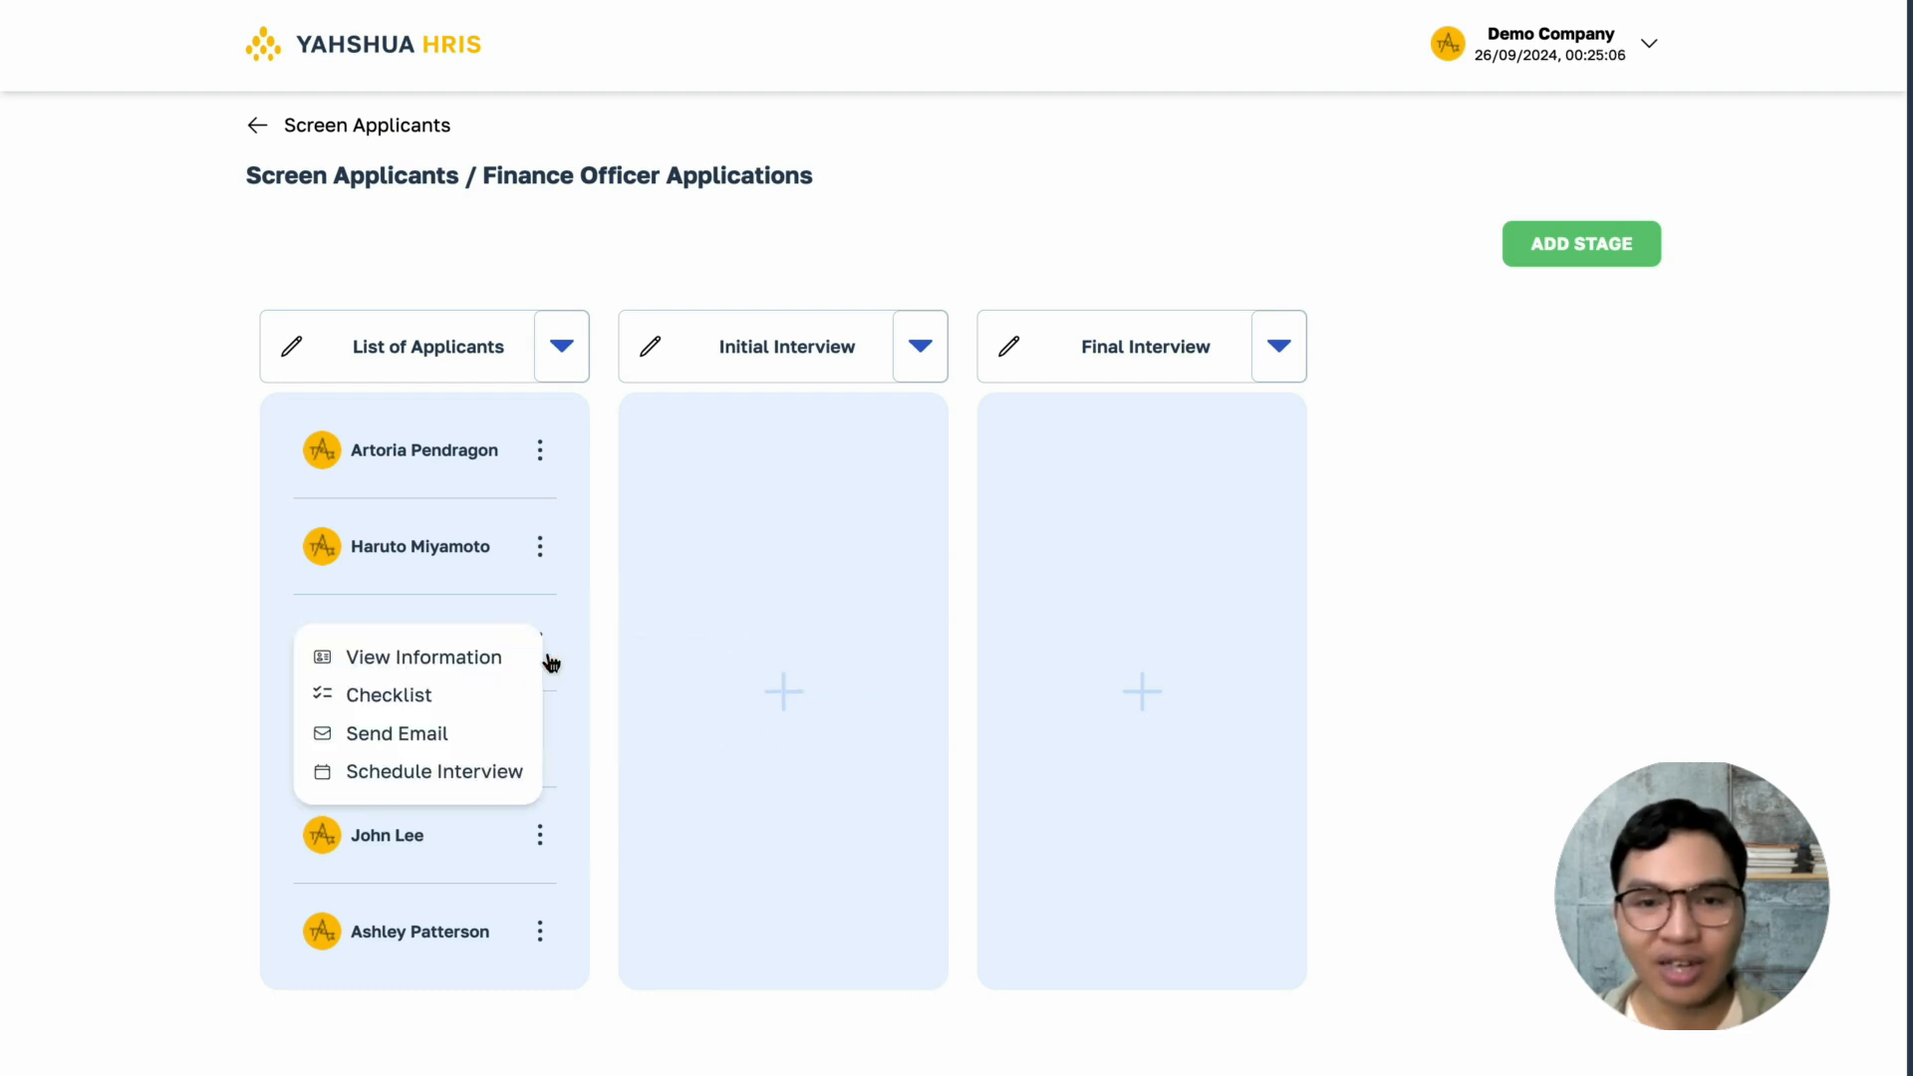
{"action": "left_click", "coordinate": [377, 697]}
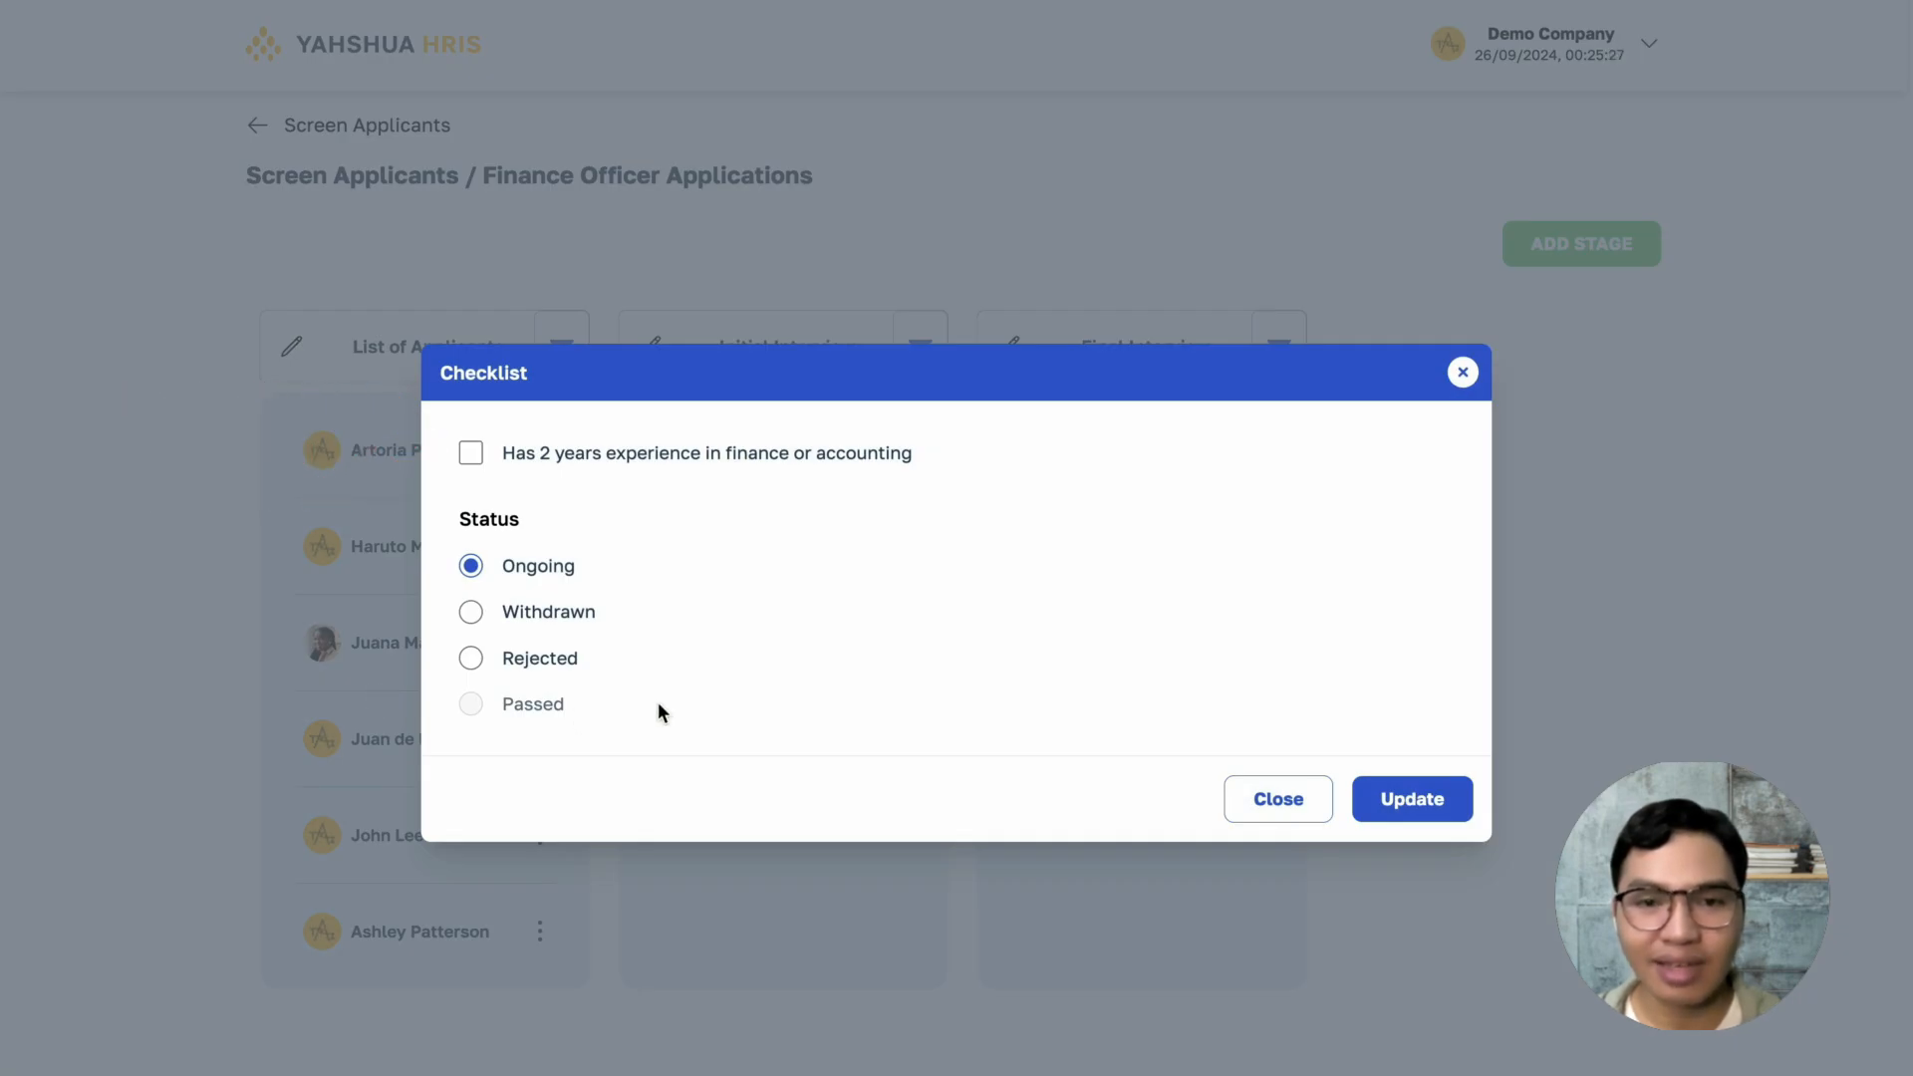
{"action": "left_click", "coordinate": [625, 456]}
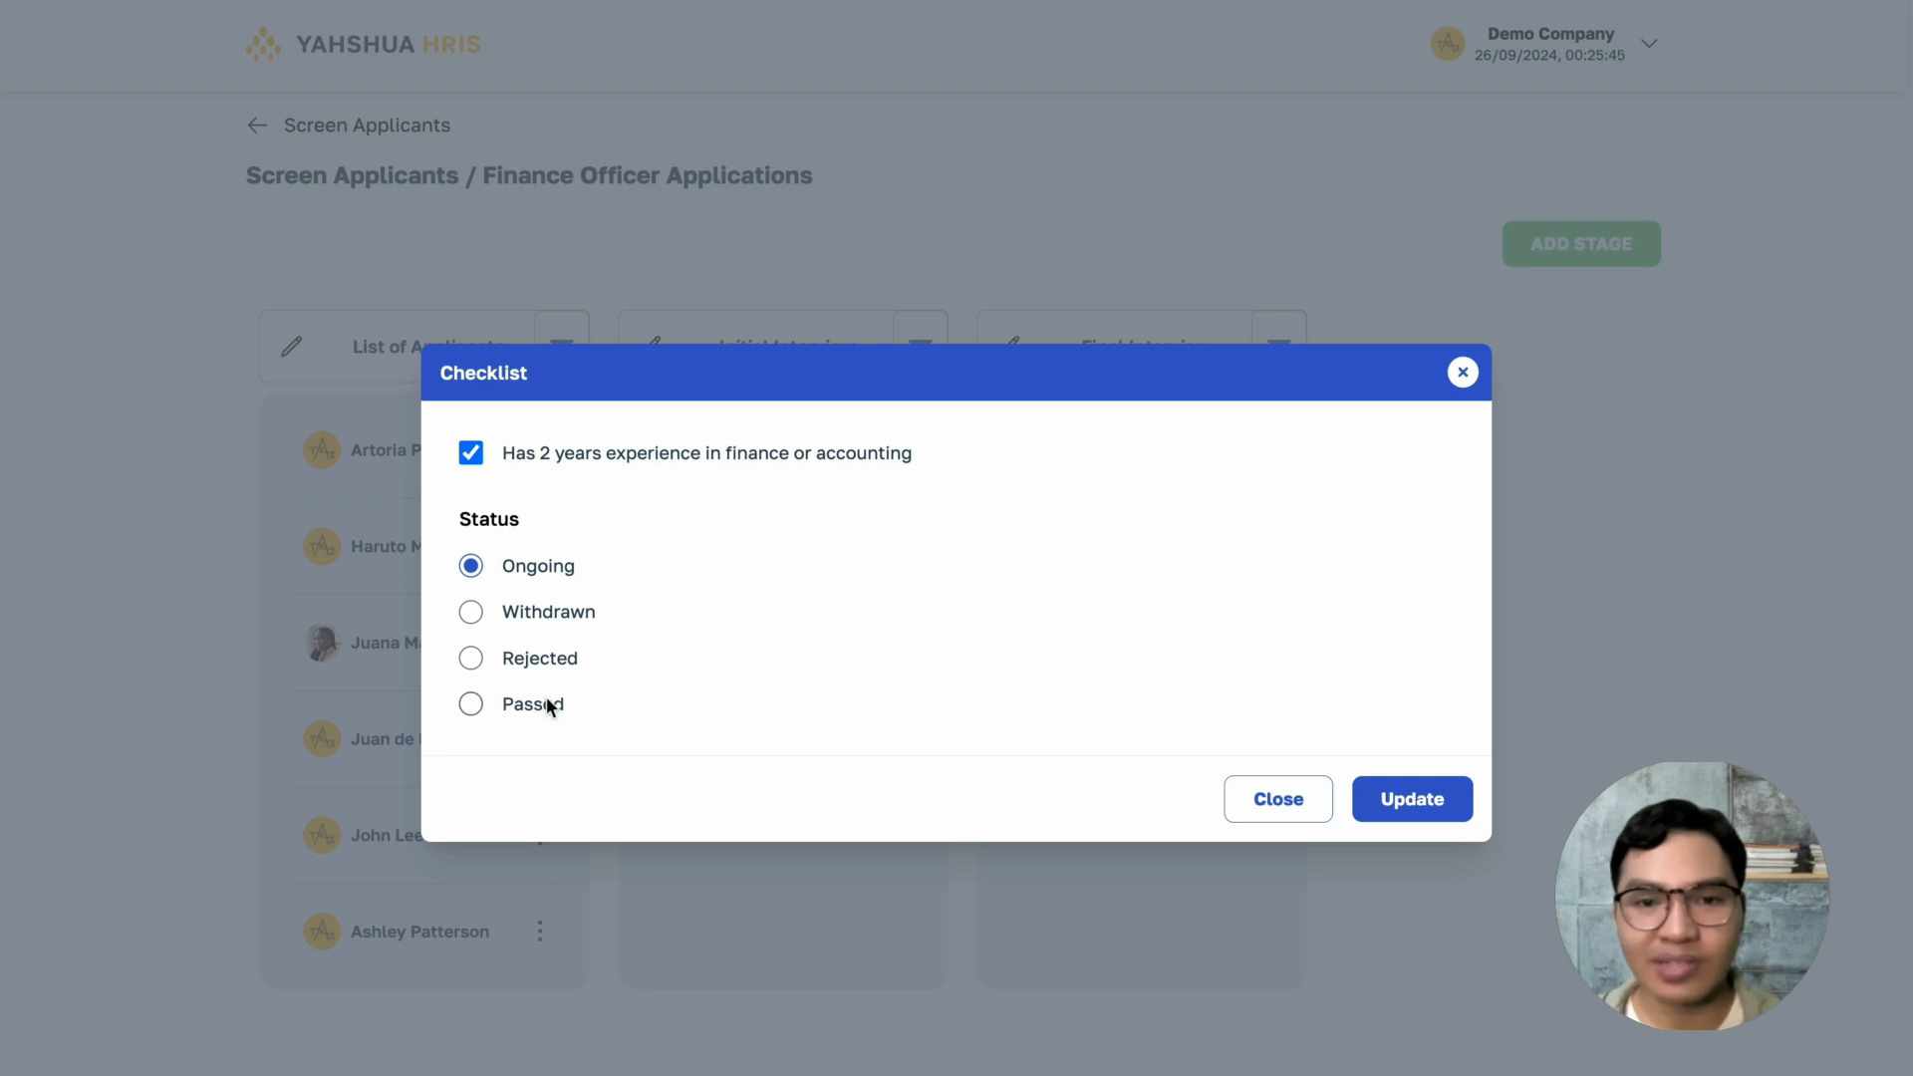
{"action": "left_click", "coordinate": [544, 704]}
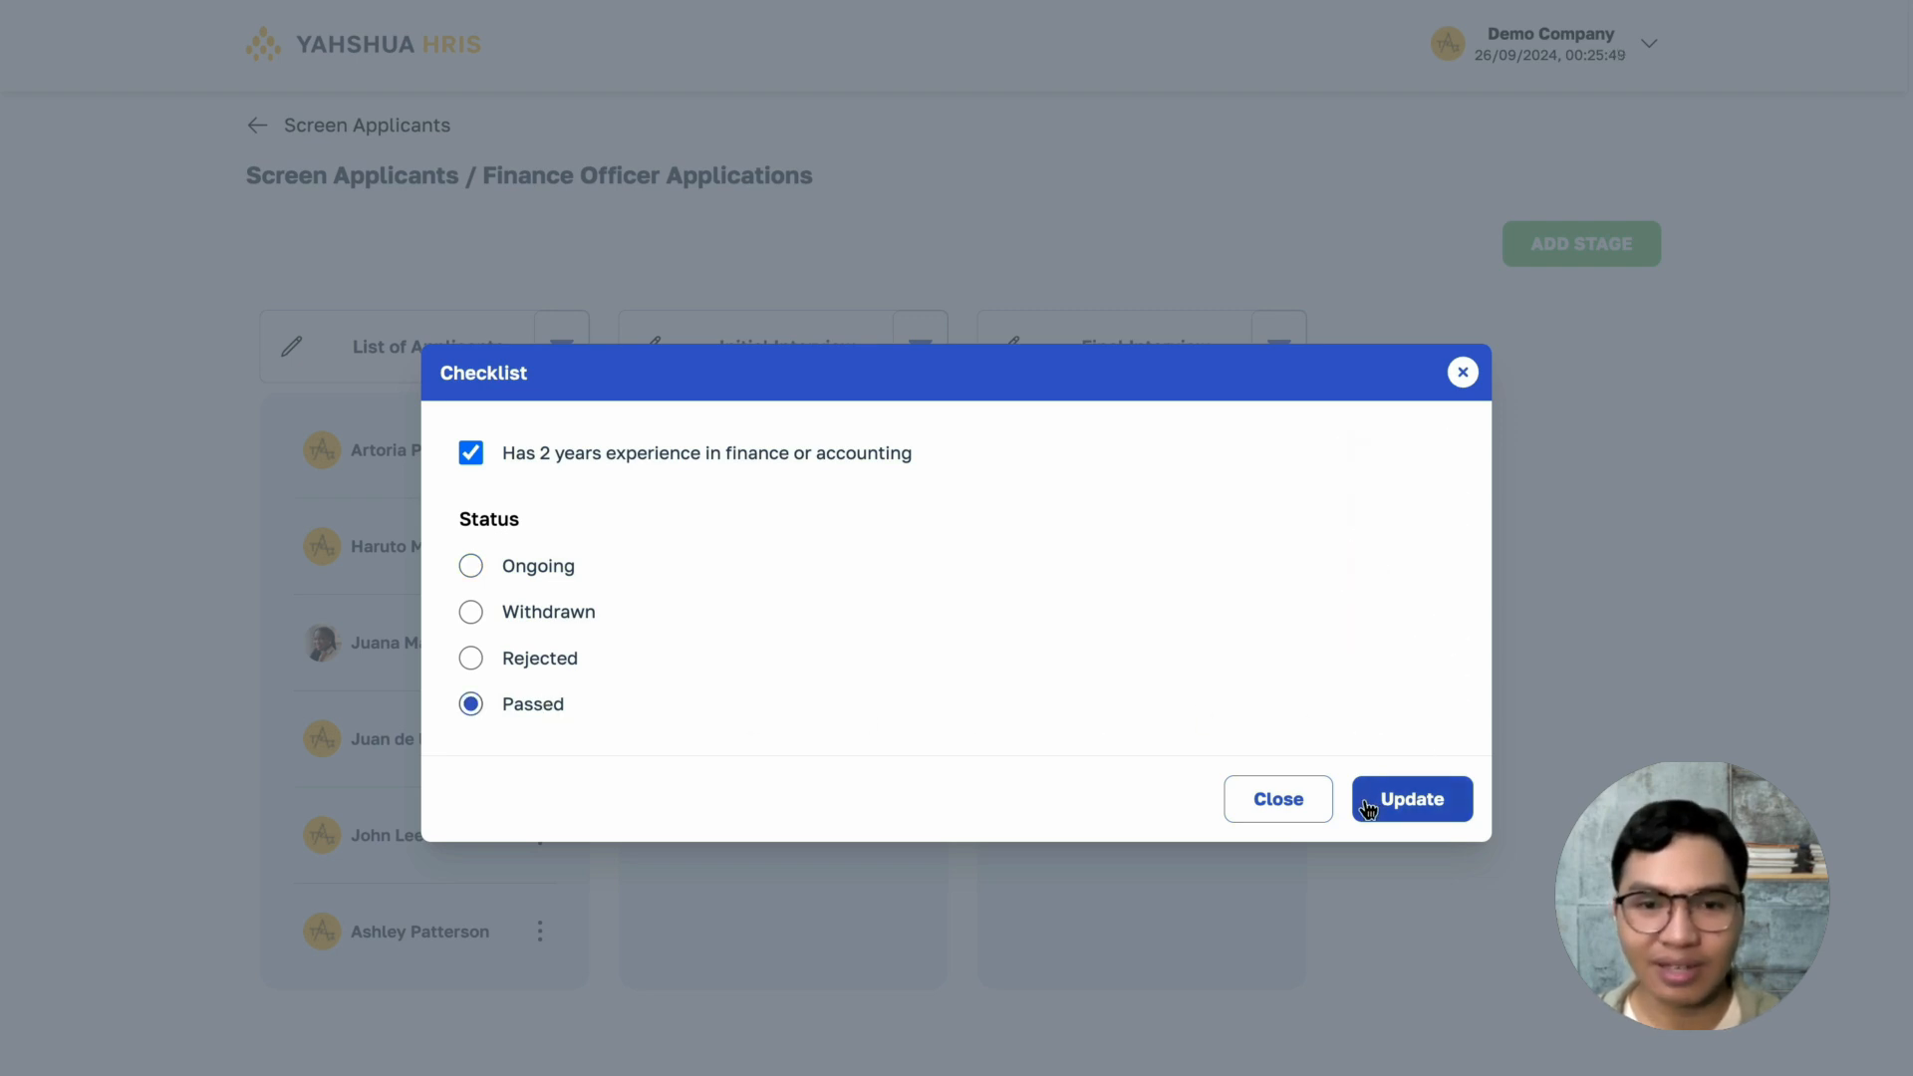
{"action": "left_click", "coordinate": [1367, 805]}
{"action": "left_click", "coordinate": [1145, 790]}
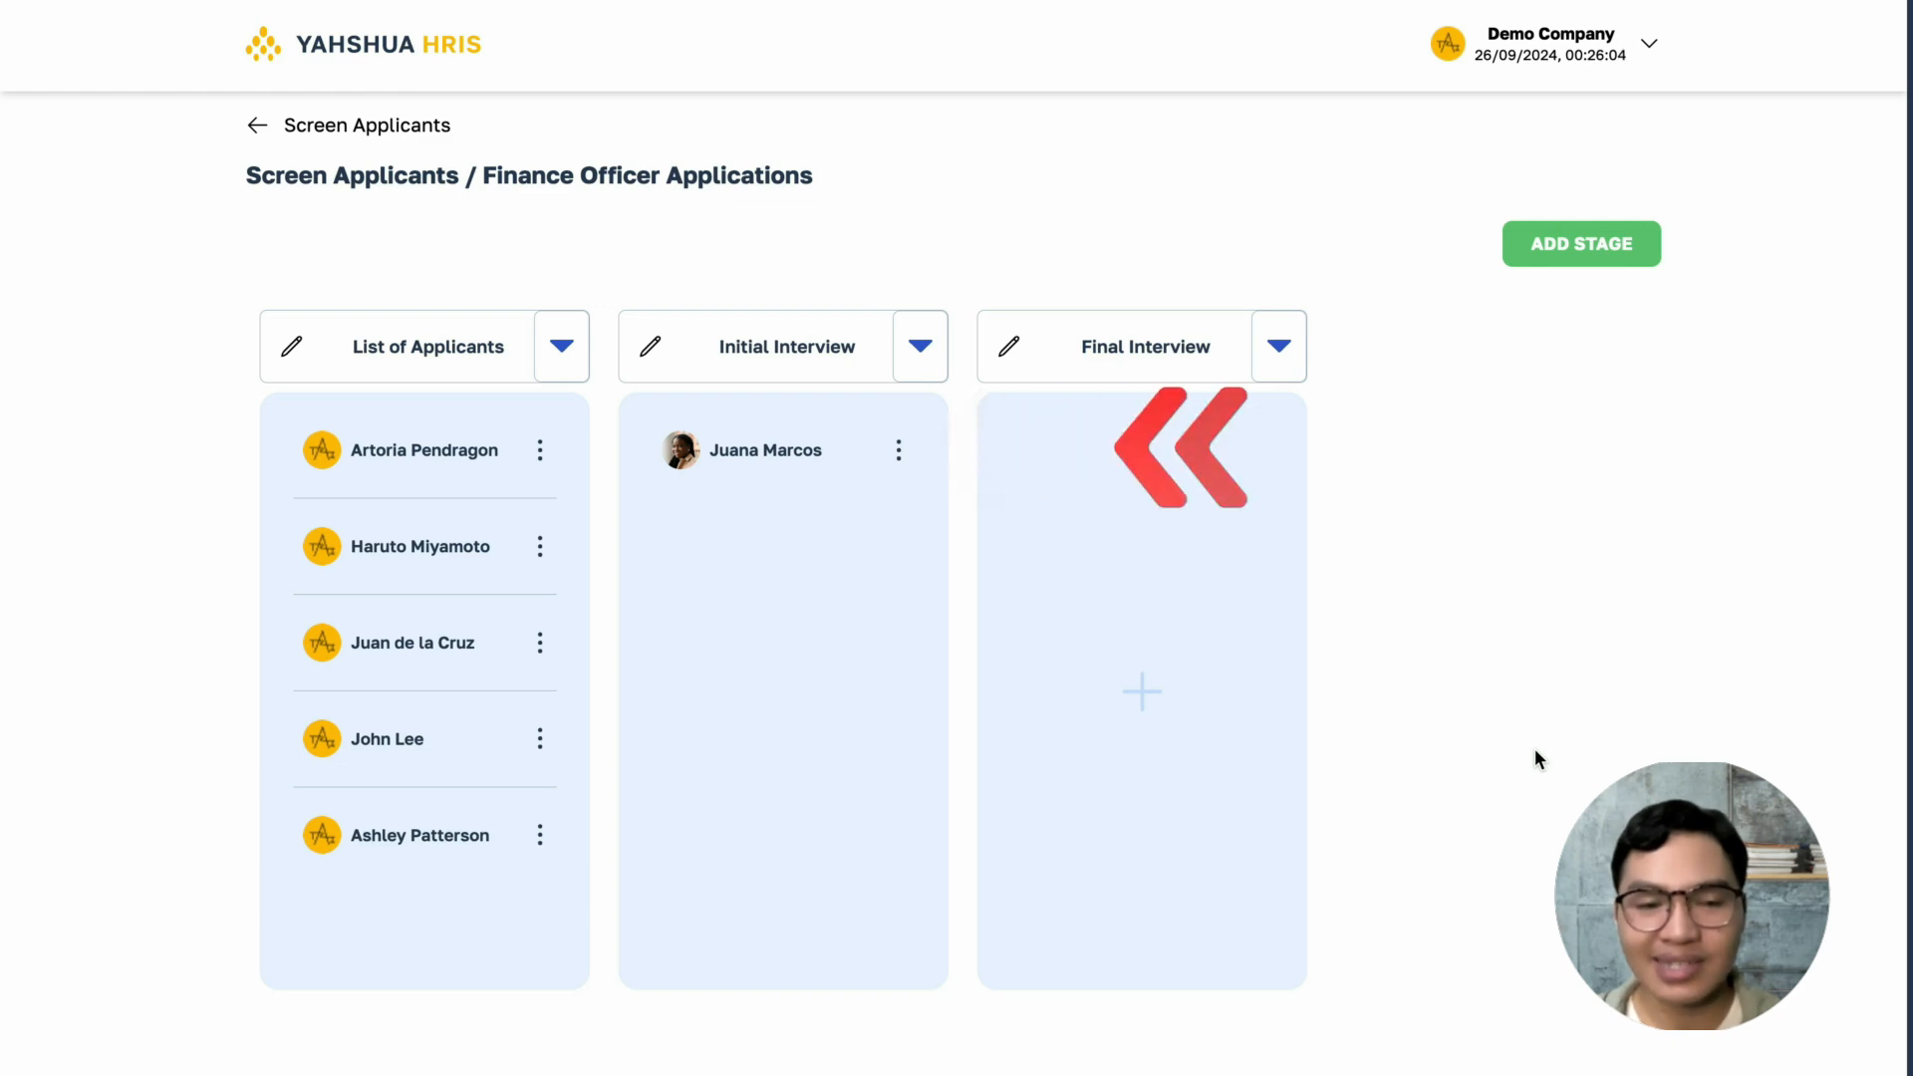
- Start scheduling an interview for the Initial Interview applicant on 09/28/2024 at 01:30 PM with a duration of 30 min
{"action": "left_click", "coordinate": [899, 450]}
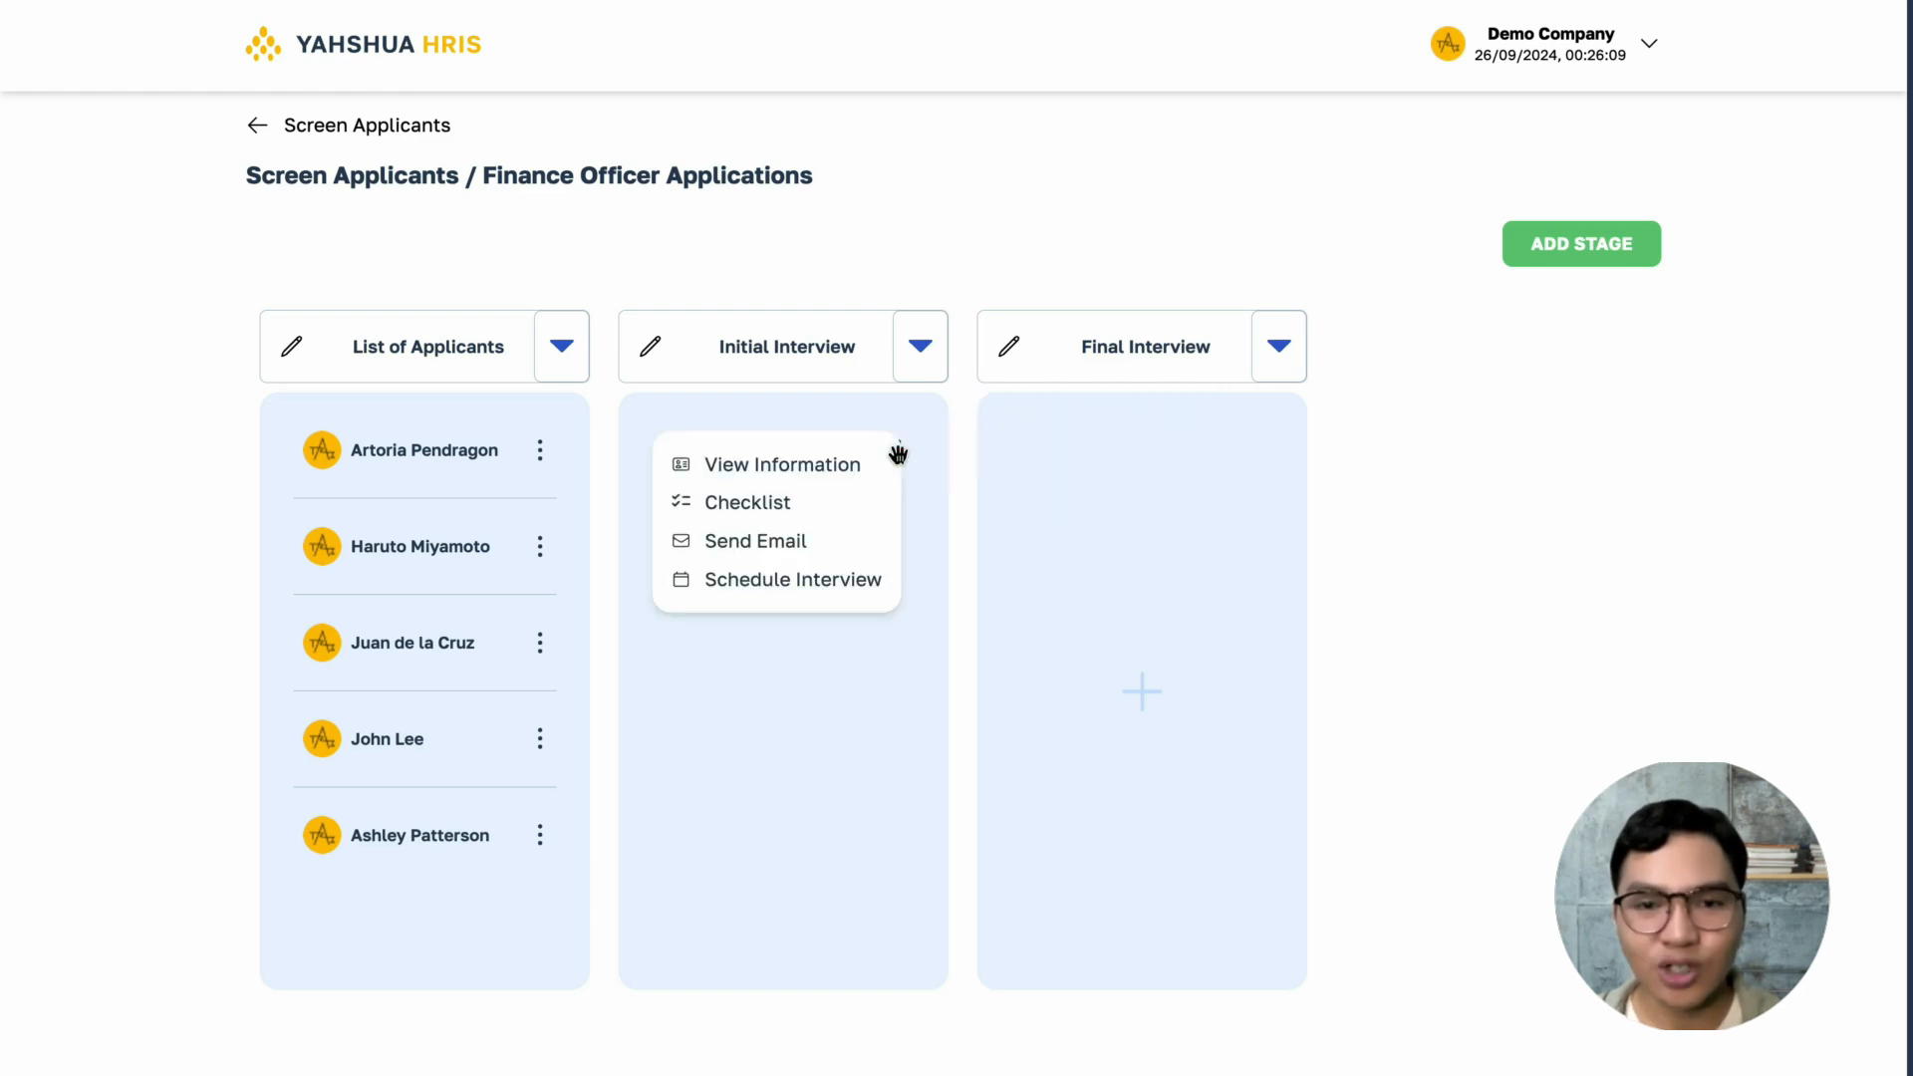
{"action": "left_click", "coordinate": [855, 581]}
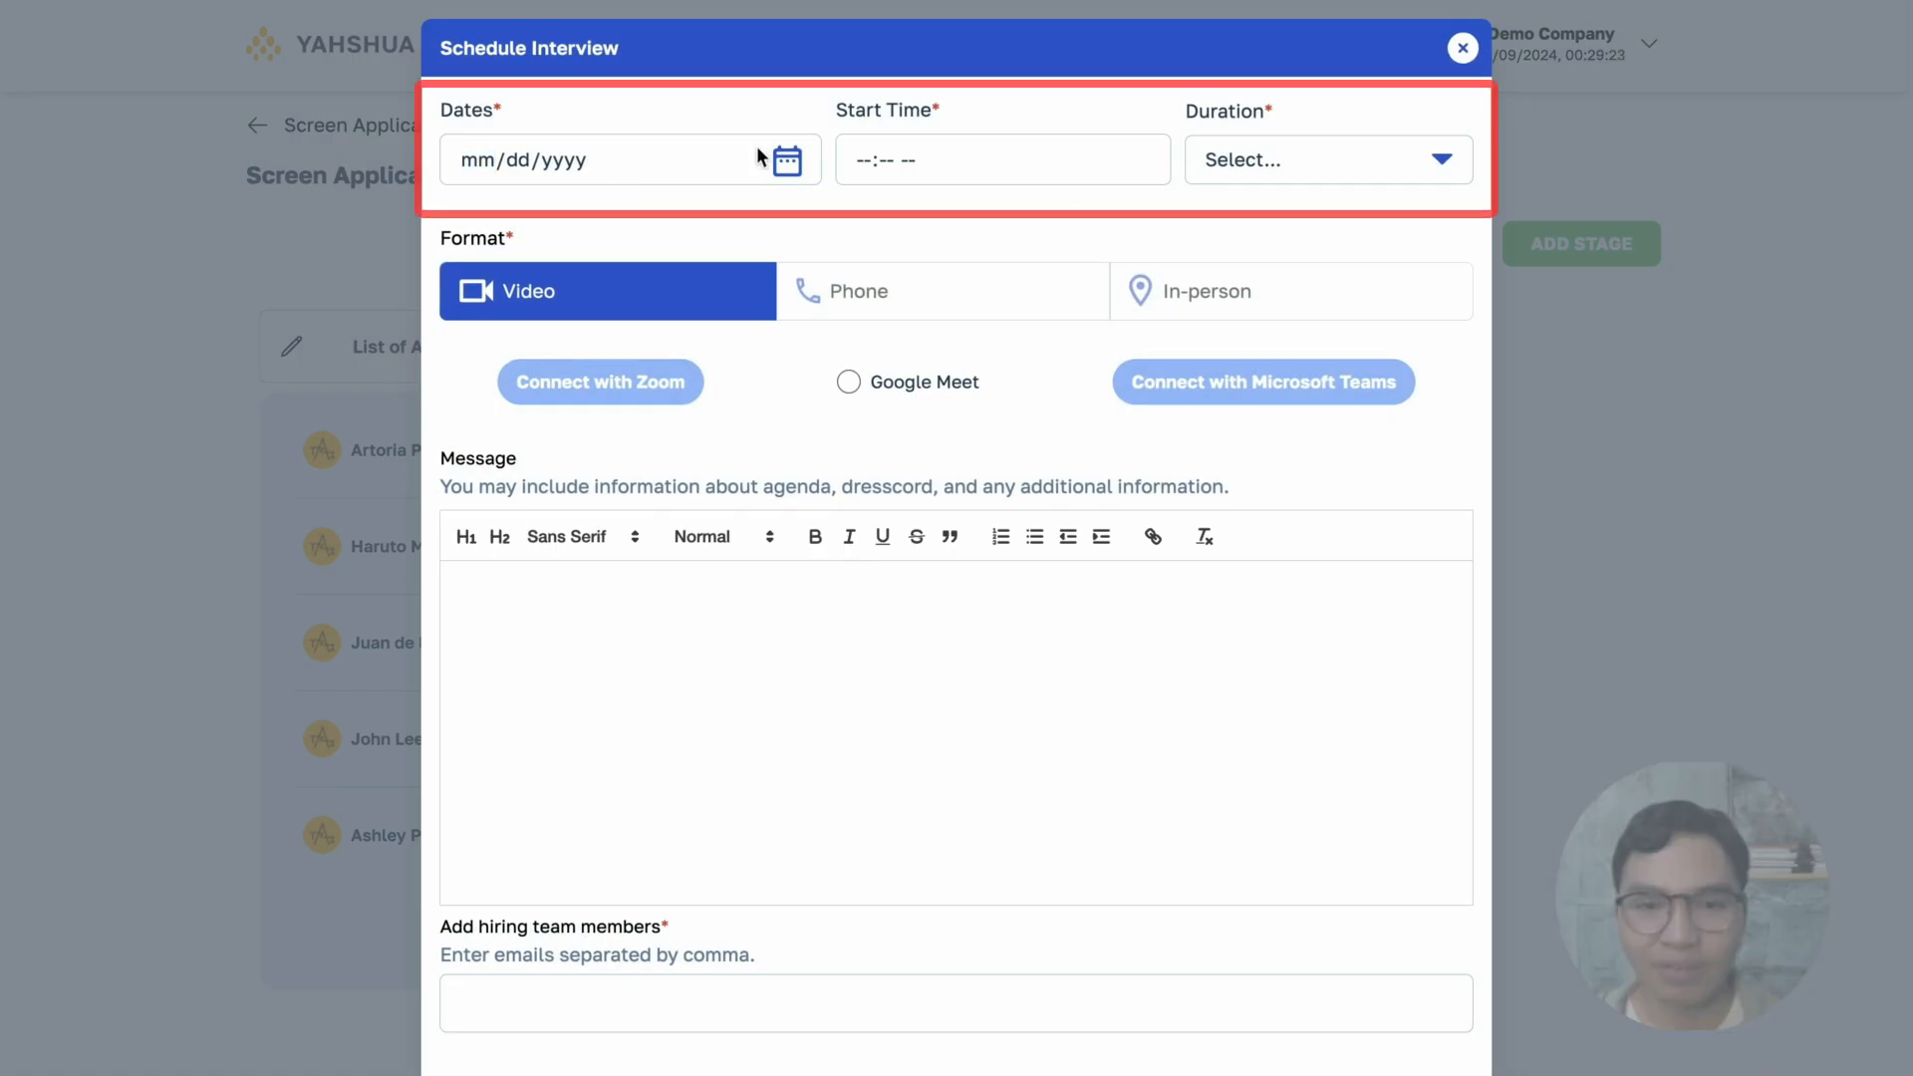
{"action": "left_click", "coordinate": [783, 160]}
{"action": "left_click", "coordinate": [687, 376]}
{"action": "left_click", "coordinate": [869, 157]}
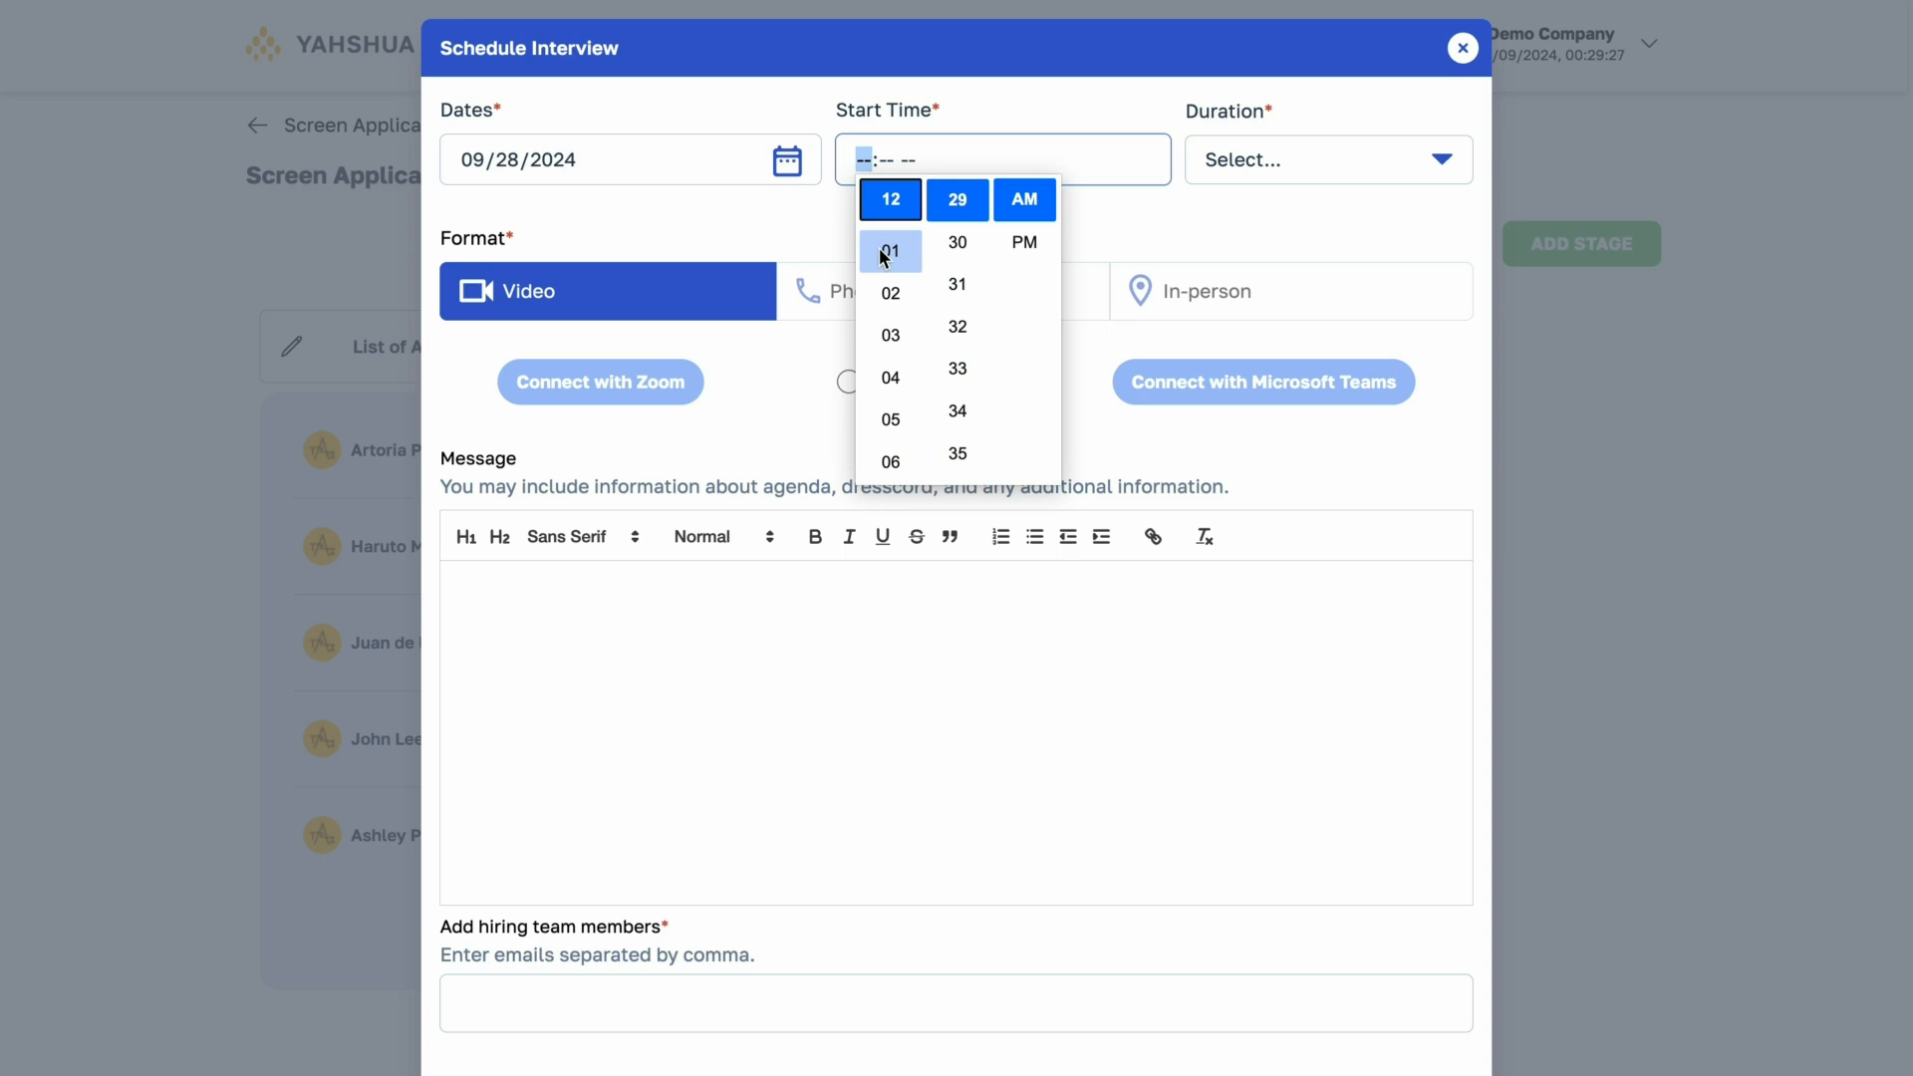
{"action": "left_click", "coordinate": [890, 248]}
{"action": "left_click", "coordinate": [1031, 241]}
{"action": "left_click", "coordinate": [1305, 179]}
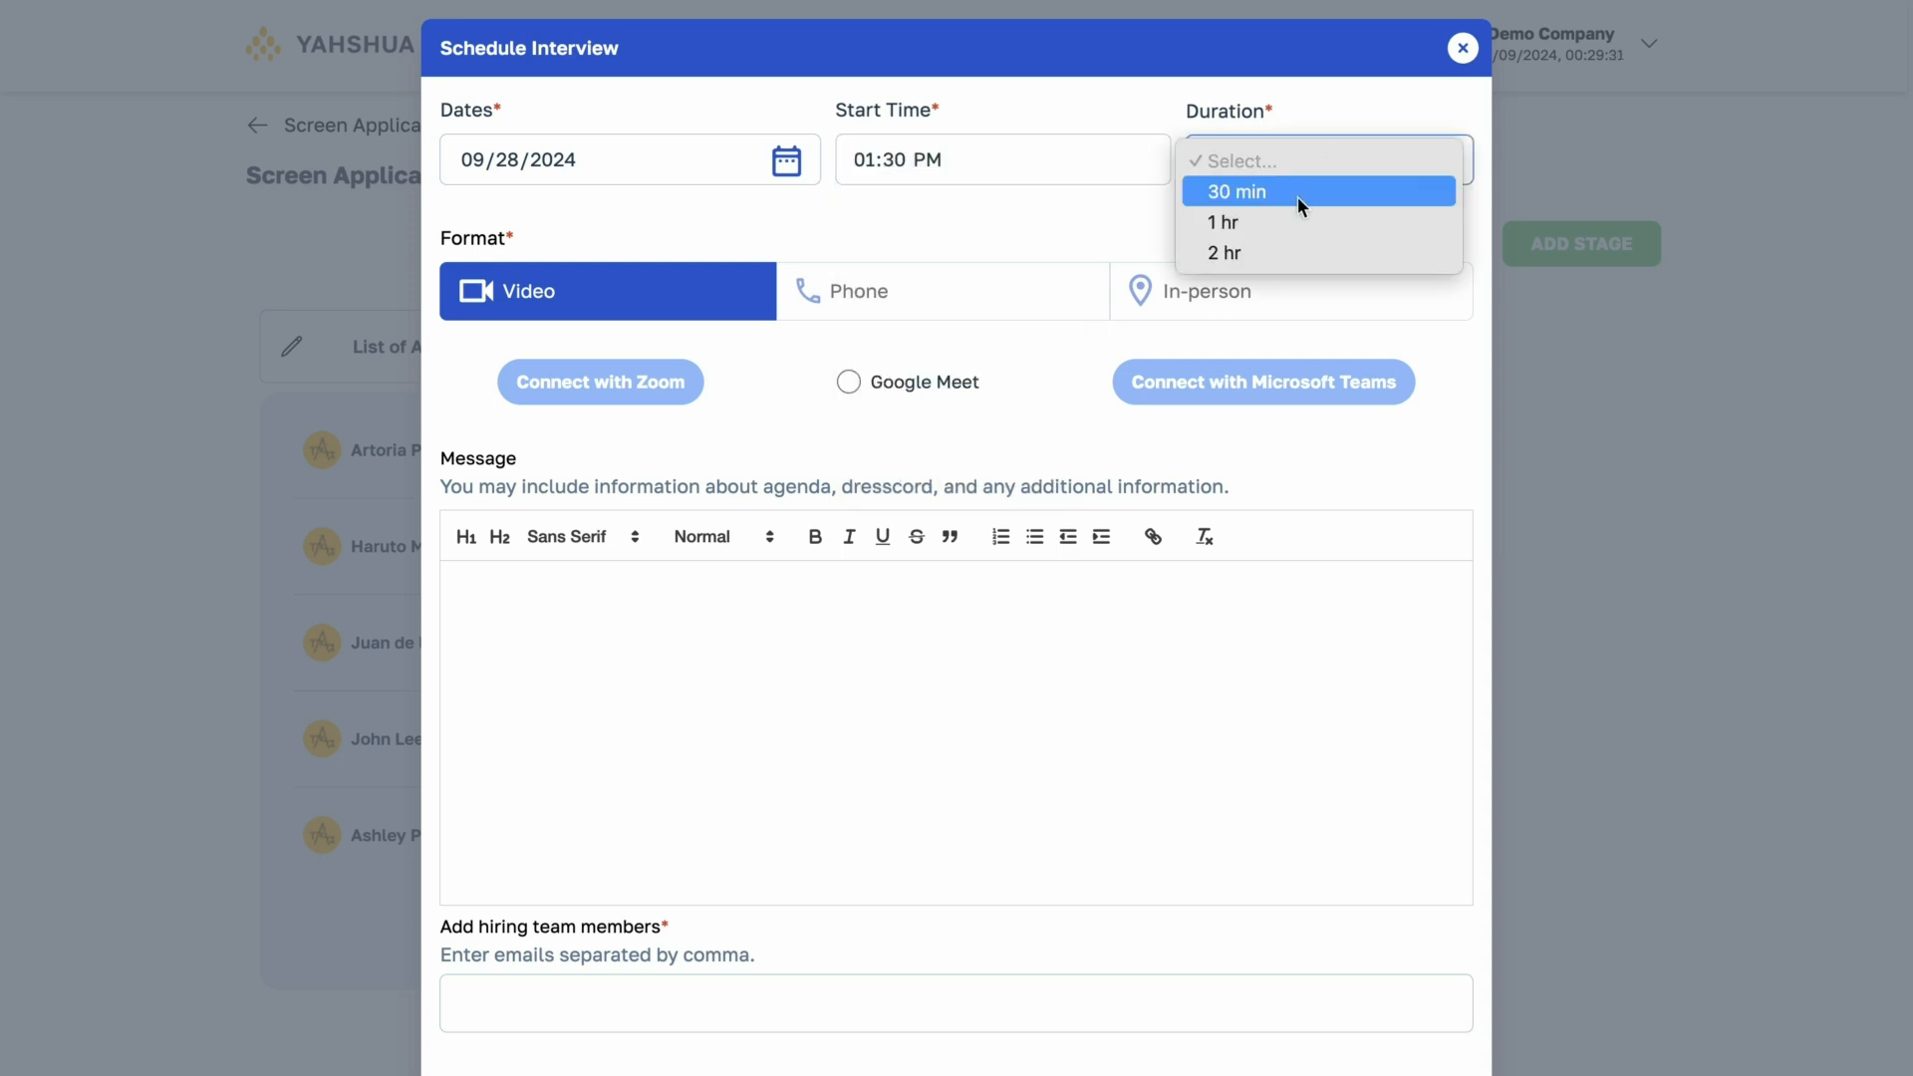
{"action": "left_click", "coordinate": [1298, 195]}
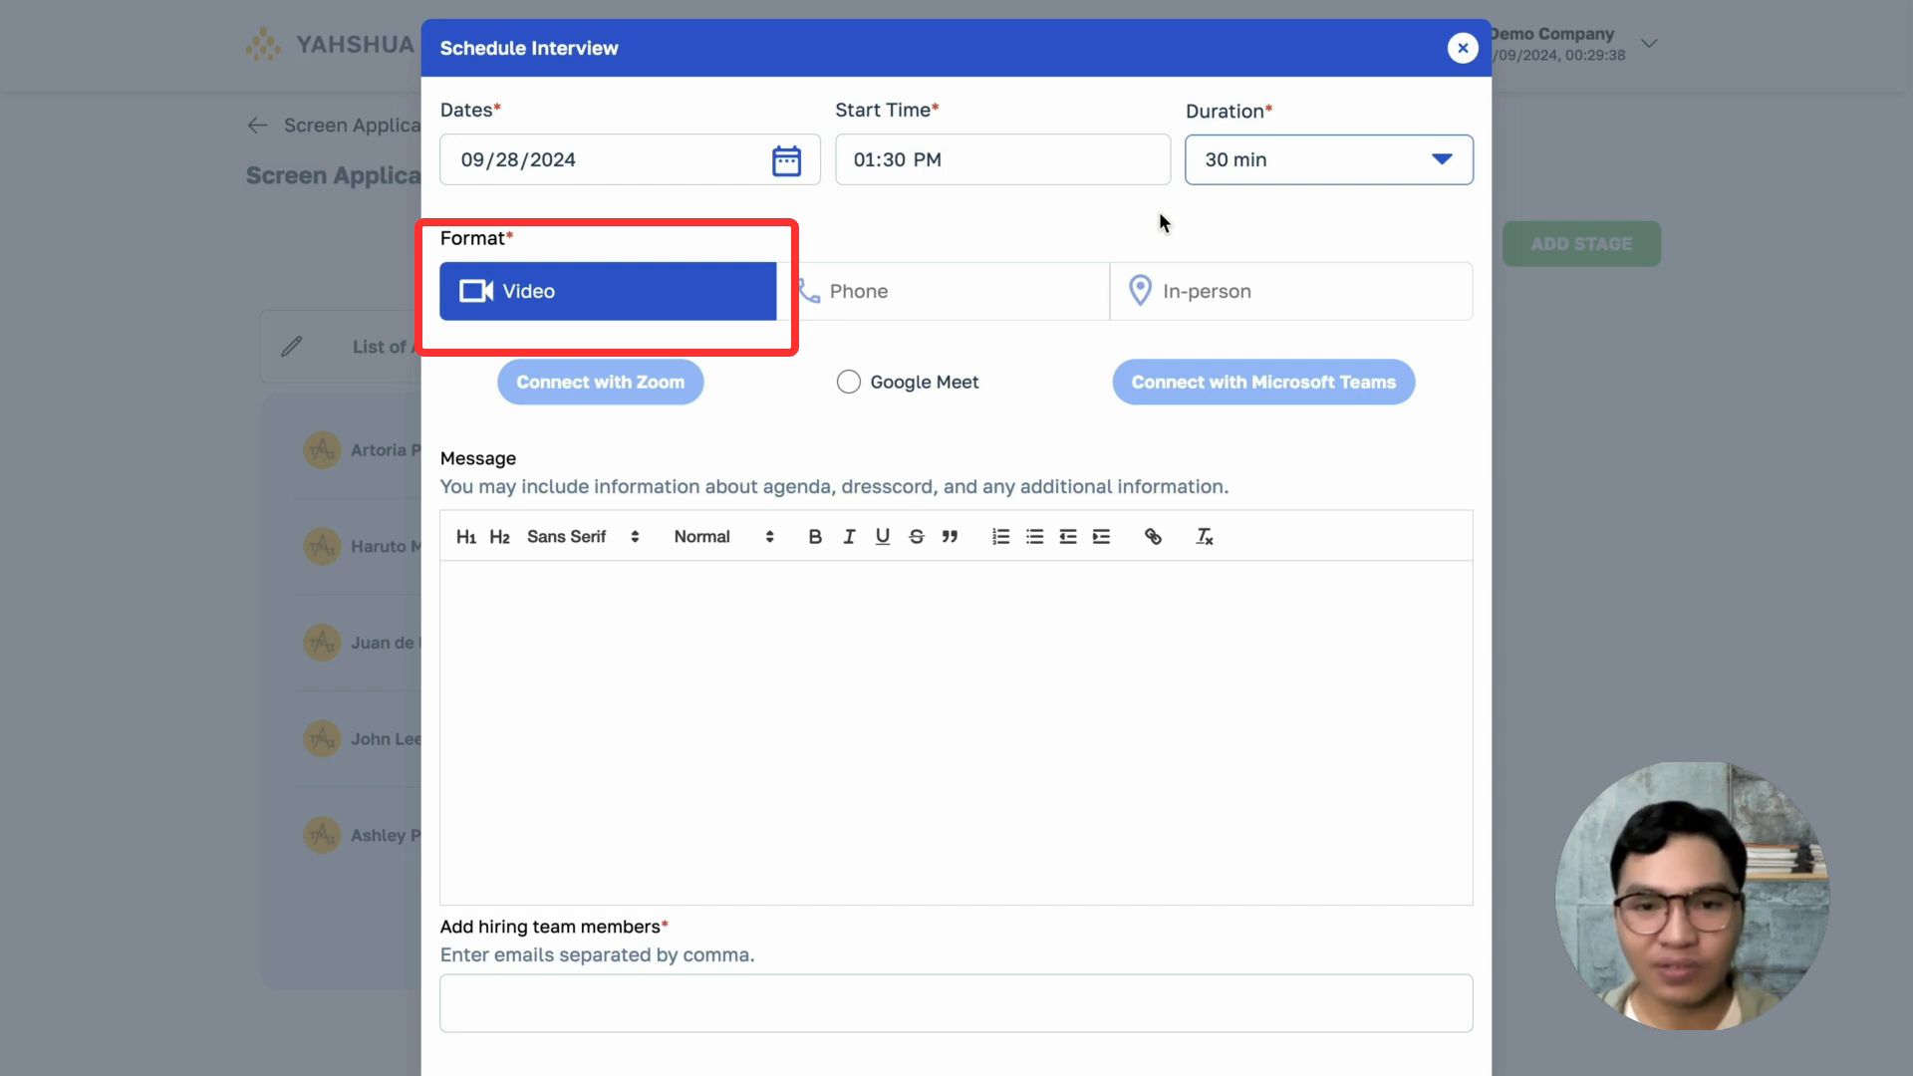
- Choose Google Meet for the video interview and select the integrated e-mail account
{"action": "left_click", "coordinate": [918, 392]}
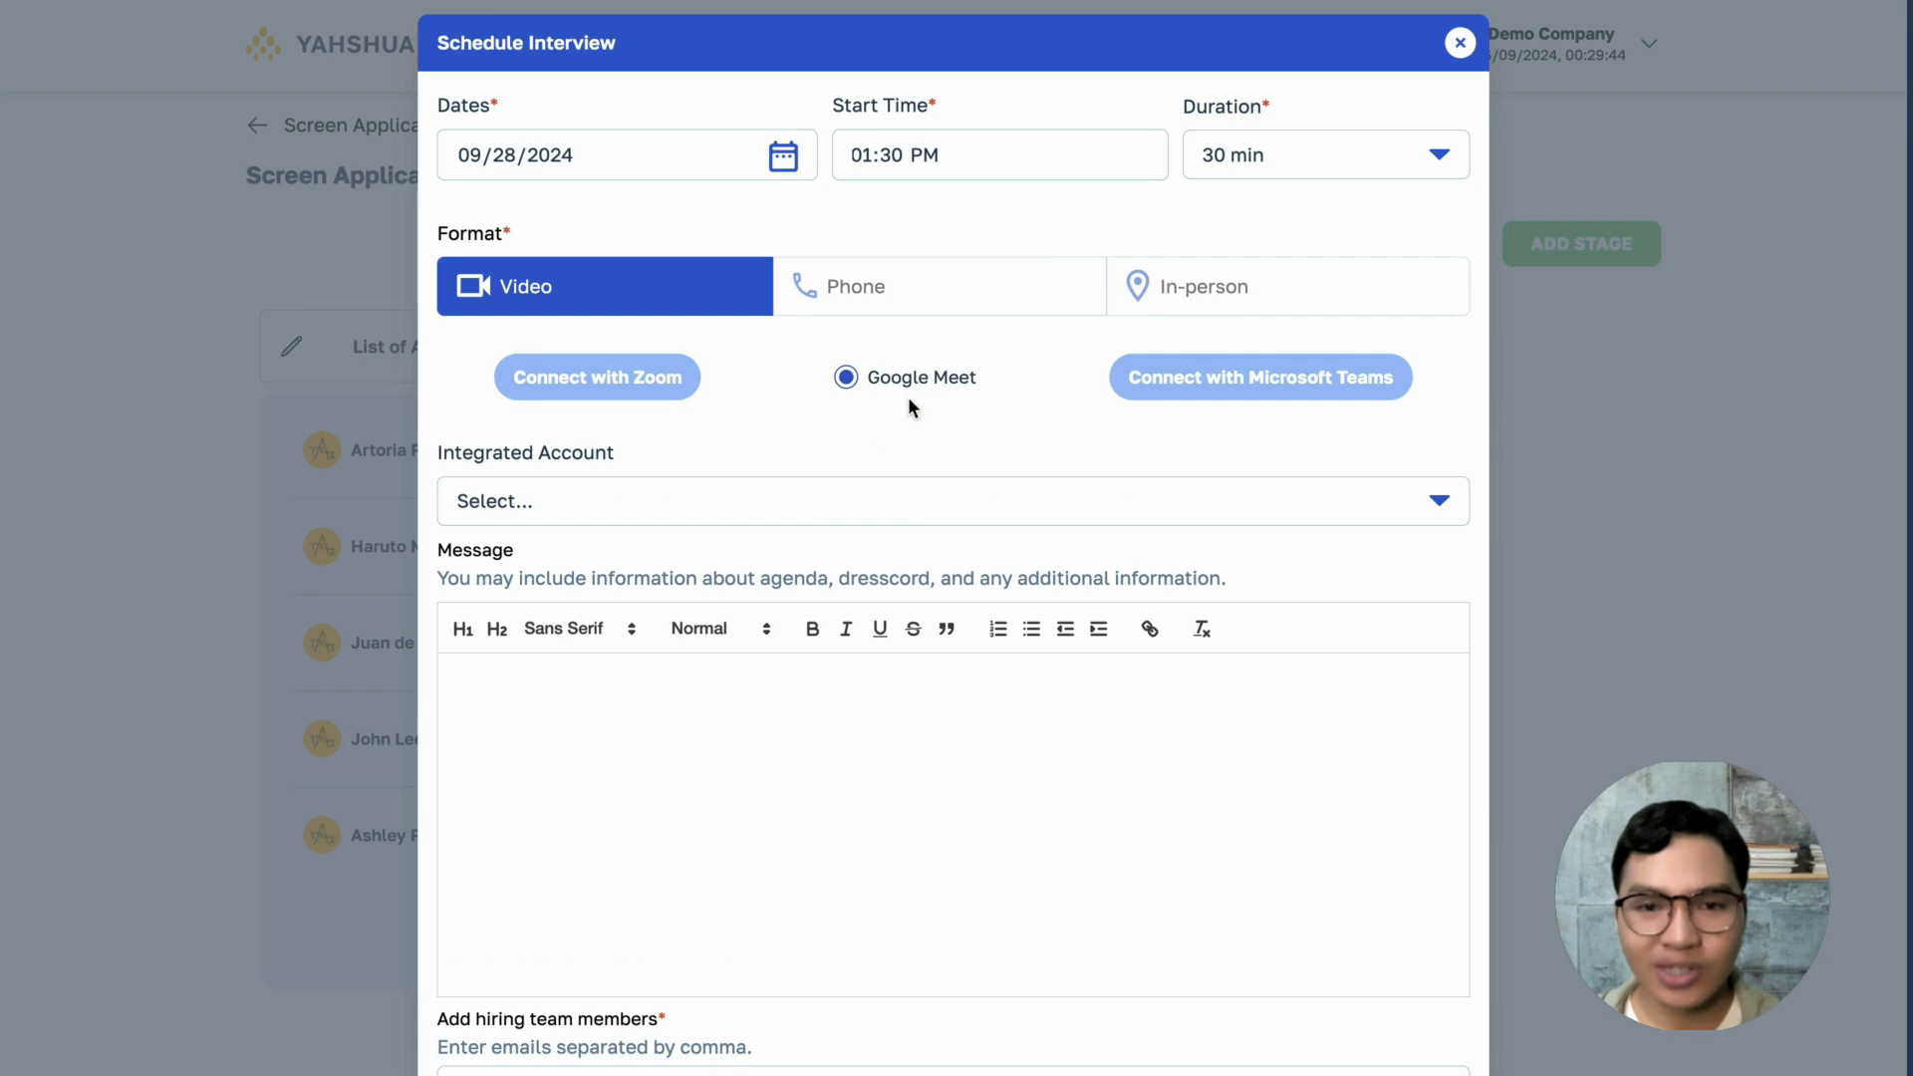
{"action": "left_click", "coordinate": [802, 499]}
{"action": "left_click", "coordinate": [792, 535]}
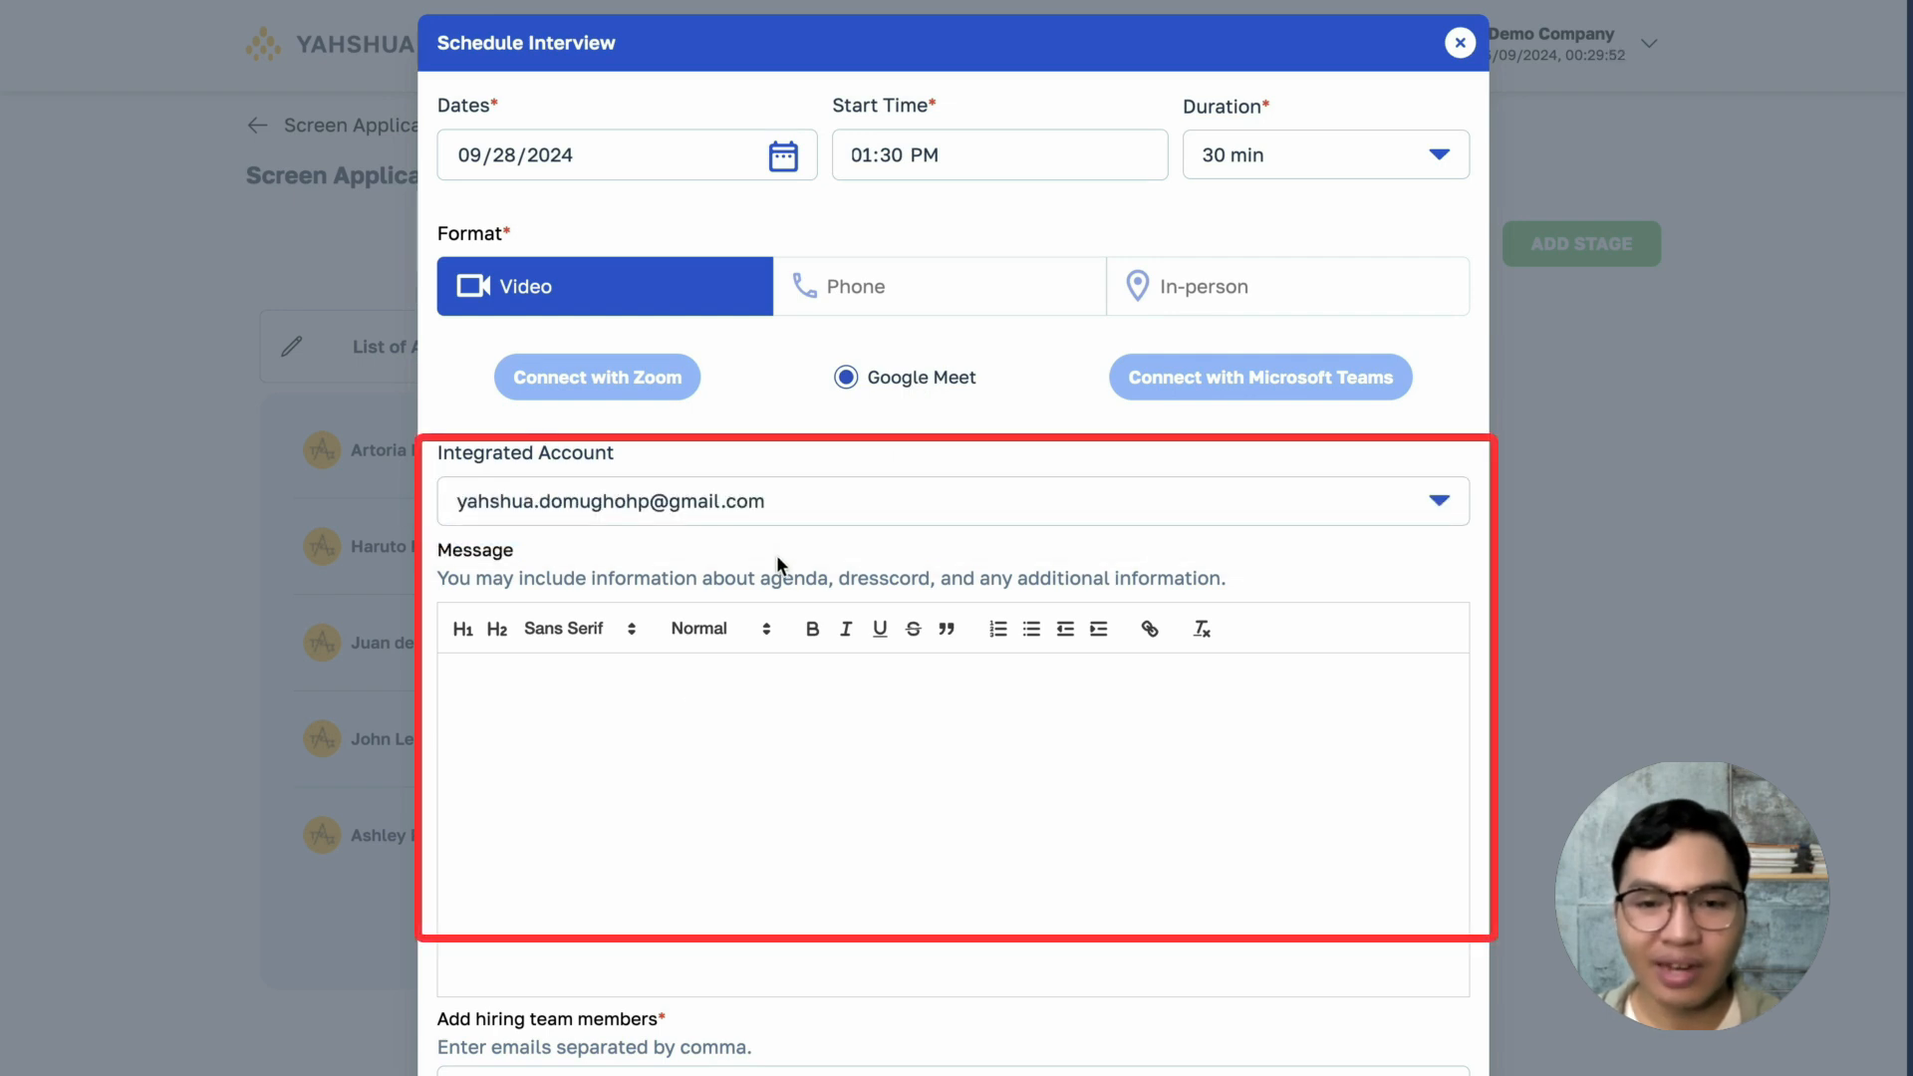
- Write the message "A blessed day! Please be reminded to wear formal attire for the interview. Please be on time. See you and GOD bless!"
{"action": "left_click", "coordinate": [697, 687]}
{"action": "type", "text": "A blessed day!"}
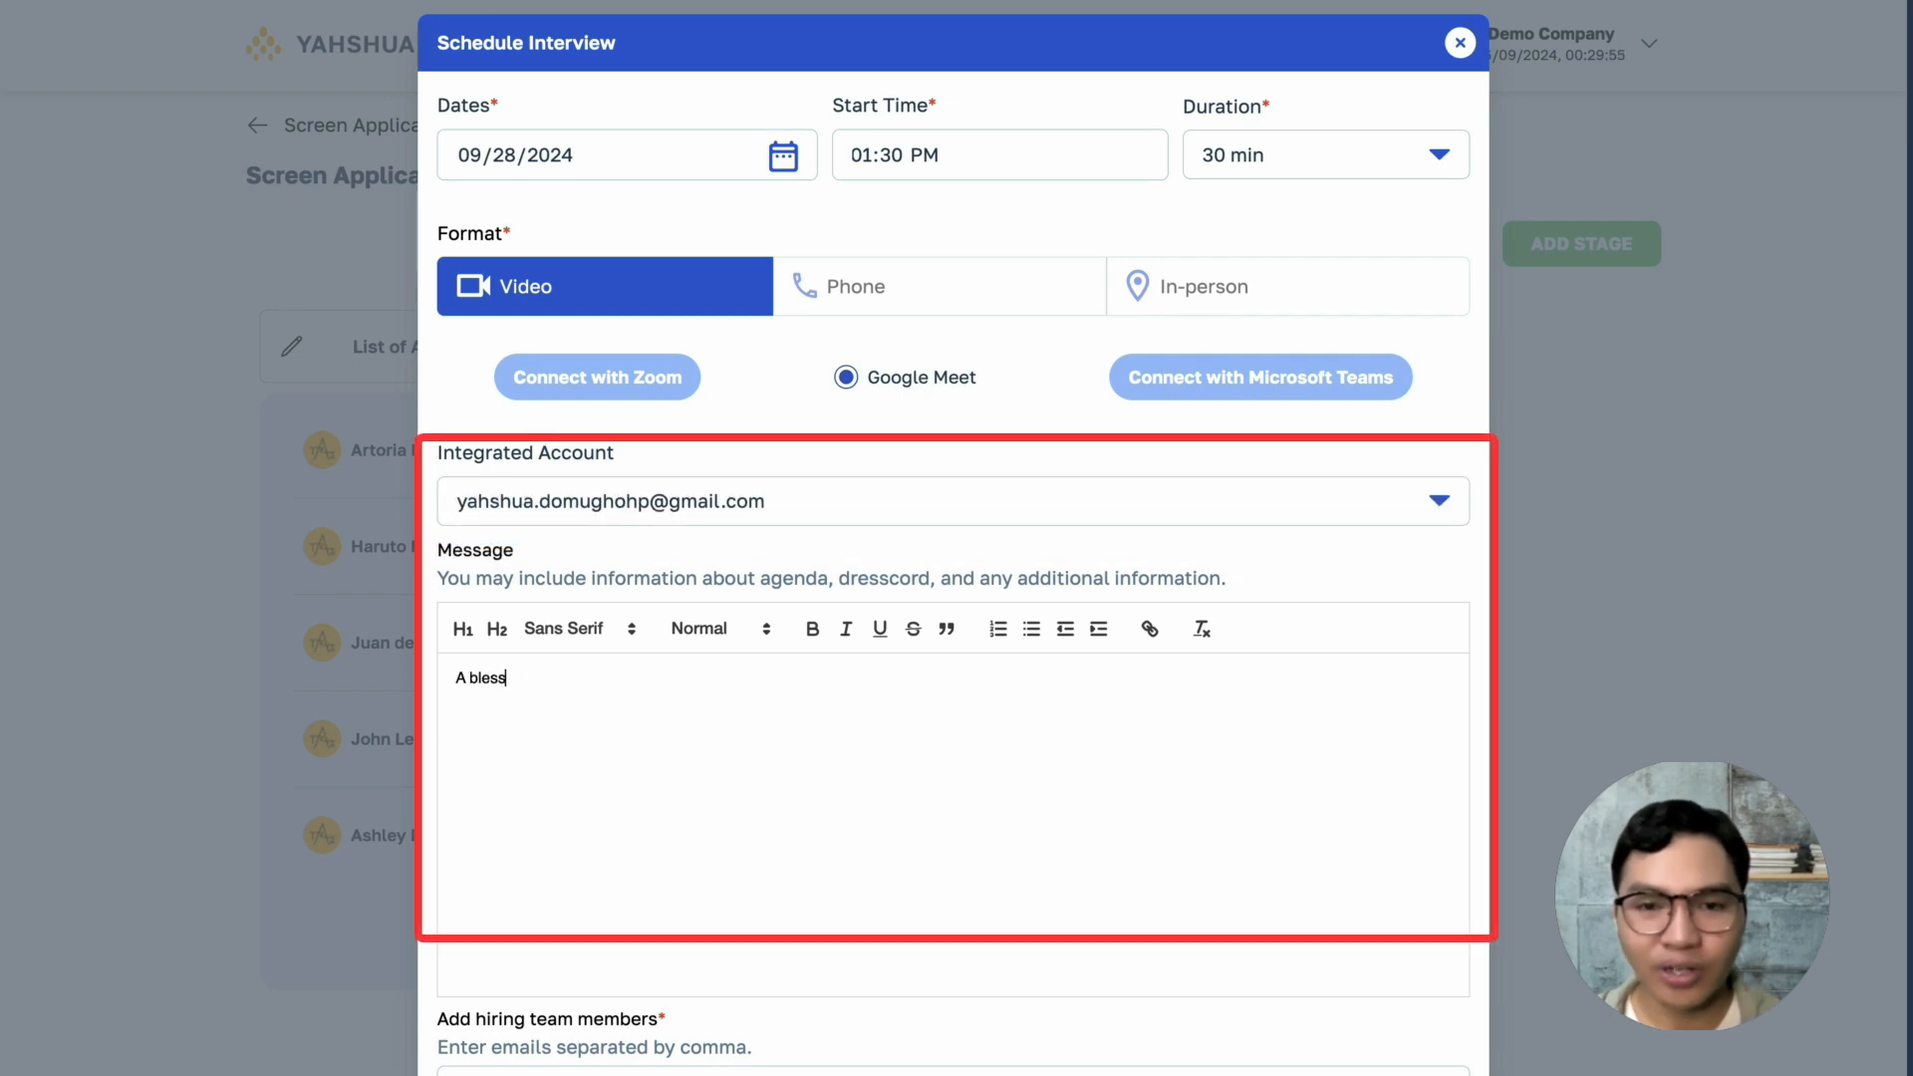
{"action": "key", "text": "Return"}
{"action": "type", "text": "Please be reminded to wear formal"}
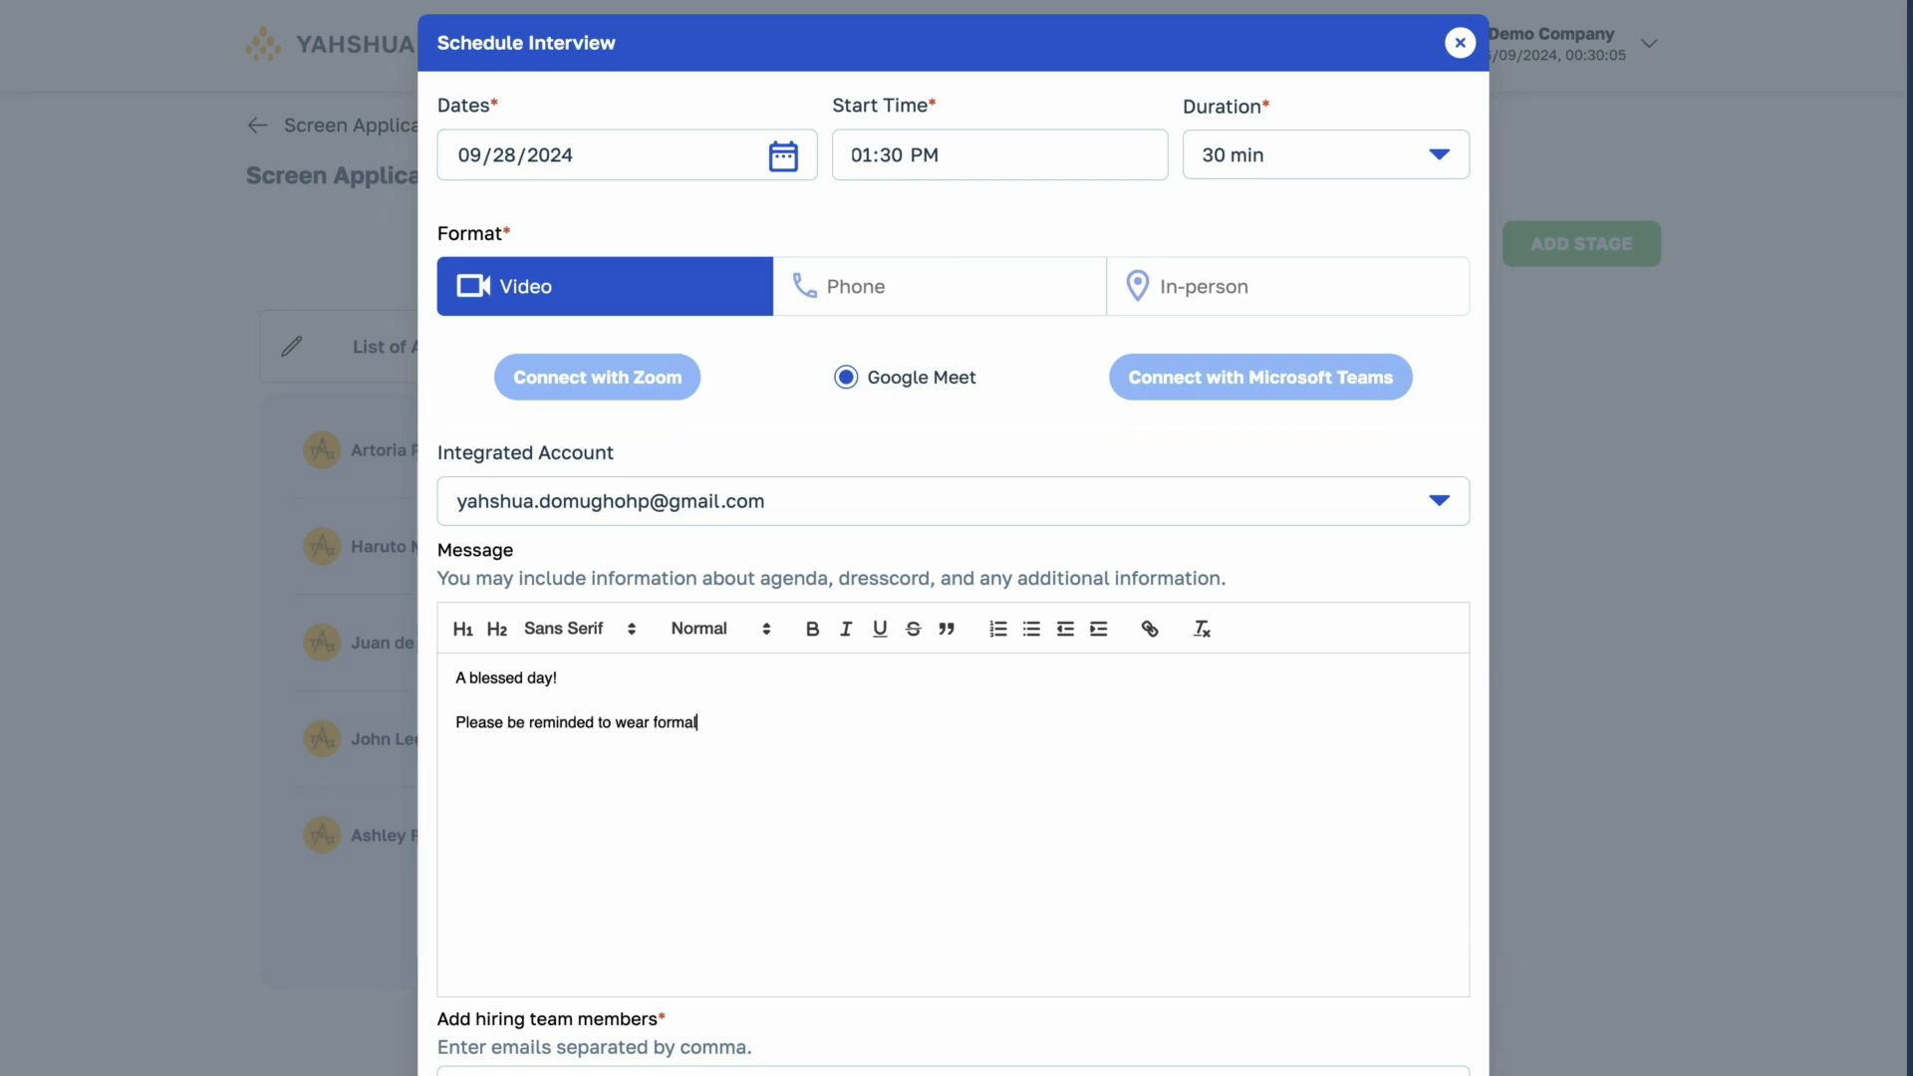
{"action": "key", "text": "Return"}
{"action": "key", "text": "Return"}
{"action": "type", "text": "Please be on time."}
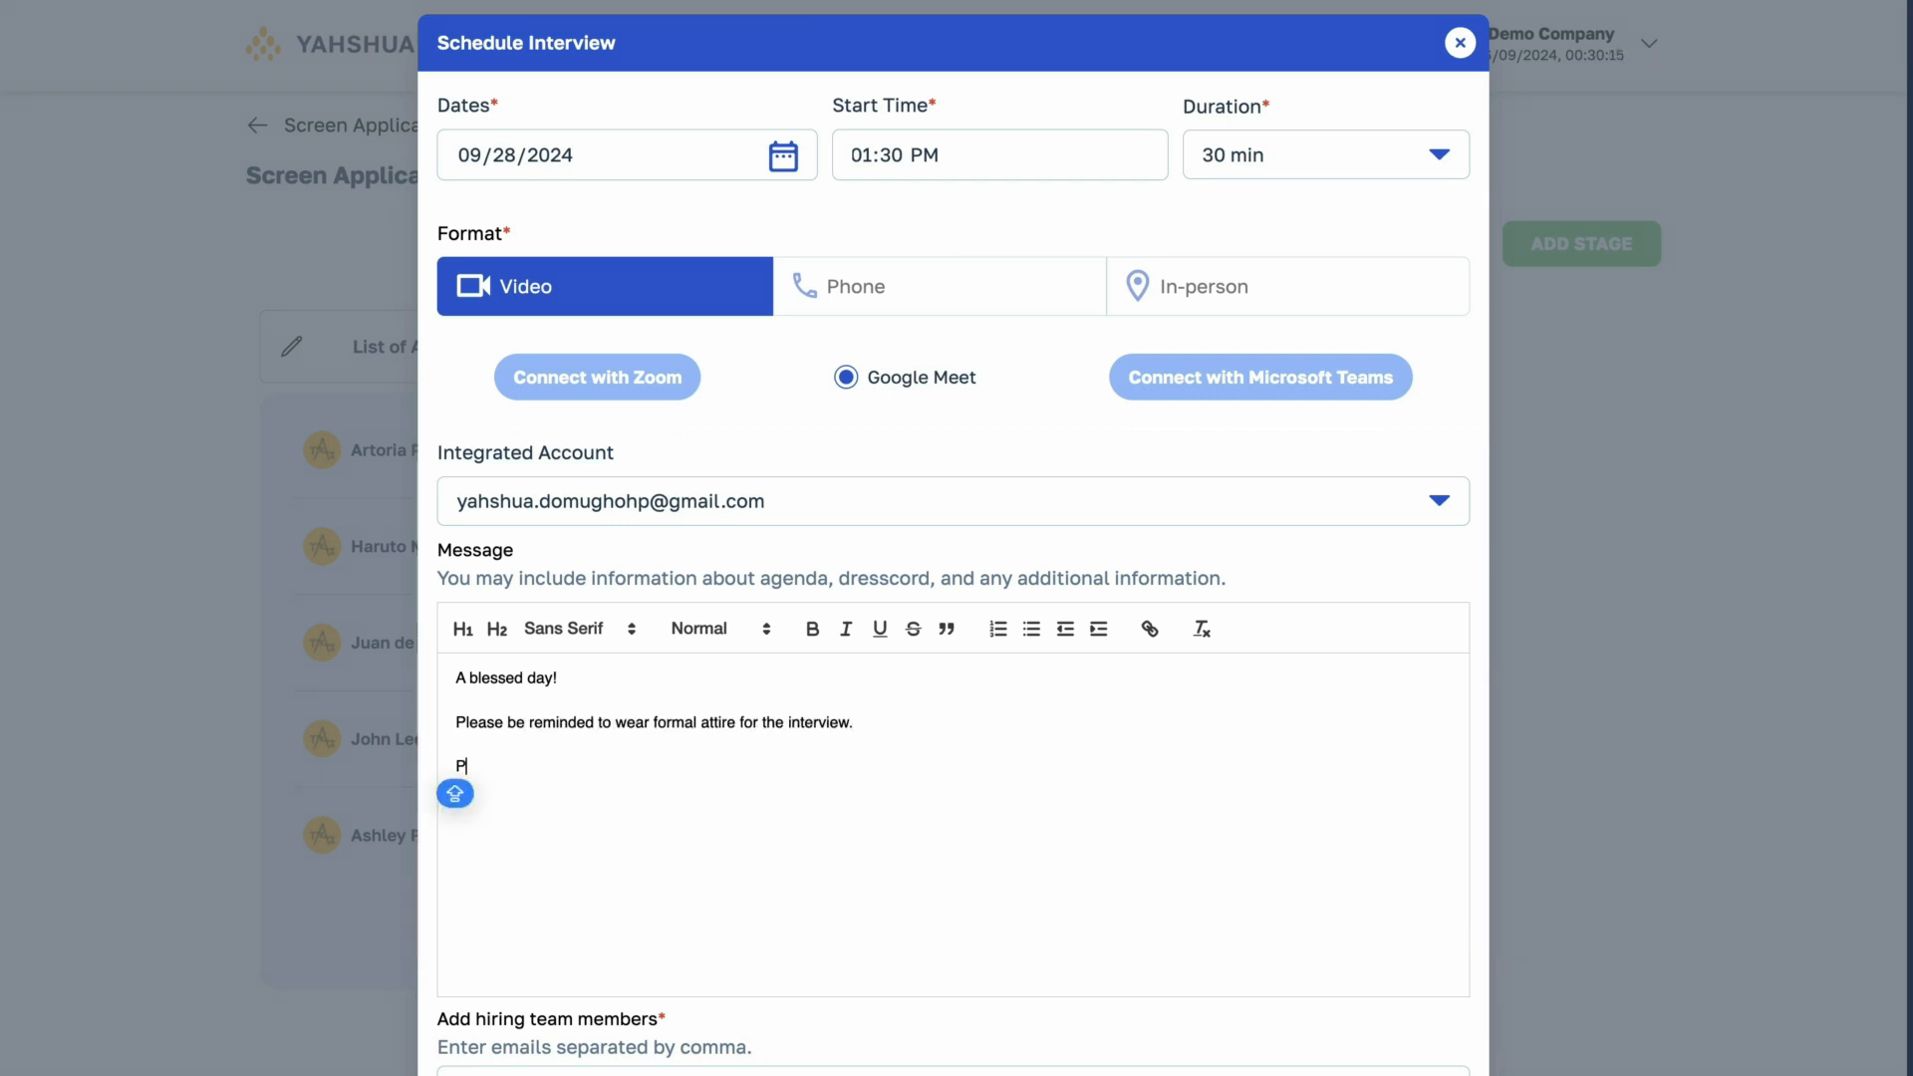
{"action": "key", "text": "Return"}
{"action": "type", "text": "See you and GOD bless!"}
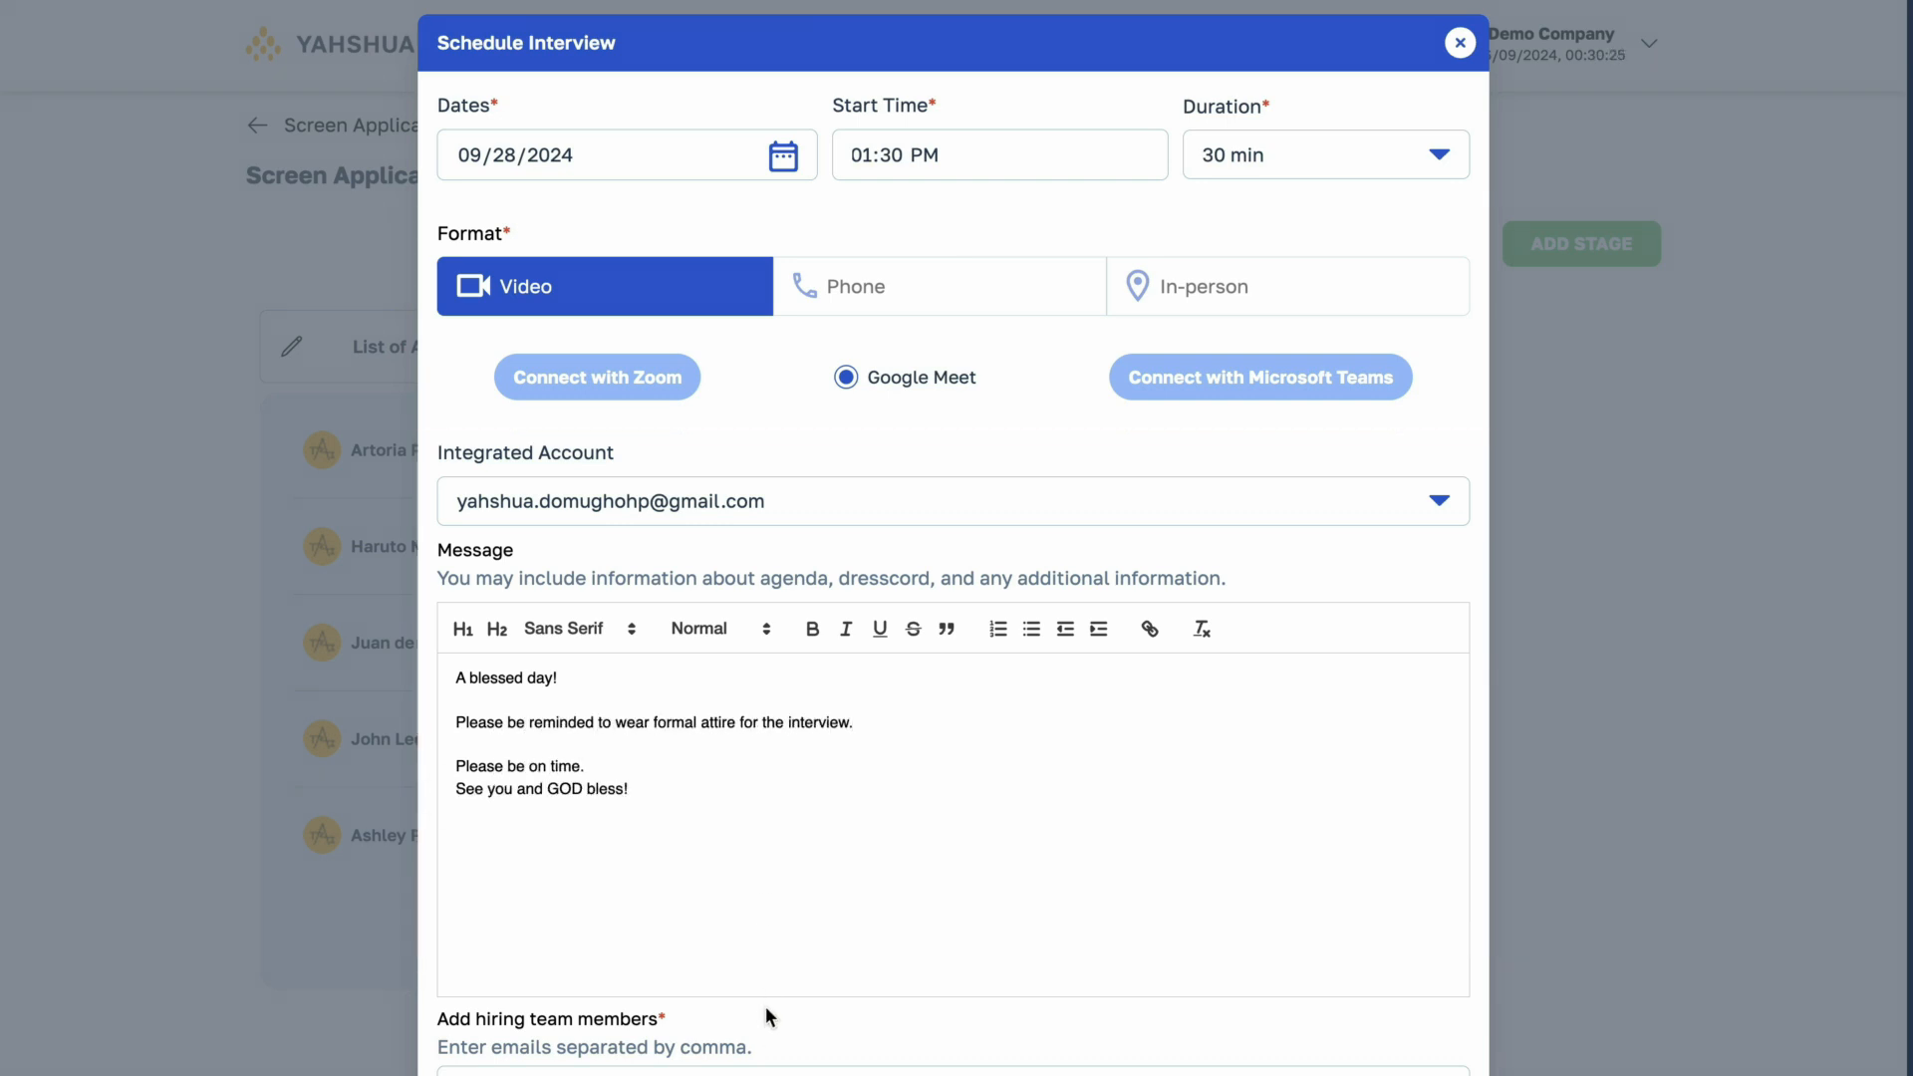
- Add two hiring team members' e-mail addresses and send the interview request
{"action": "scroll", "coordinate": [761, 932], "scroll_direction": "down", "scroll_amount": 1}
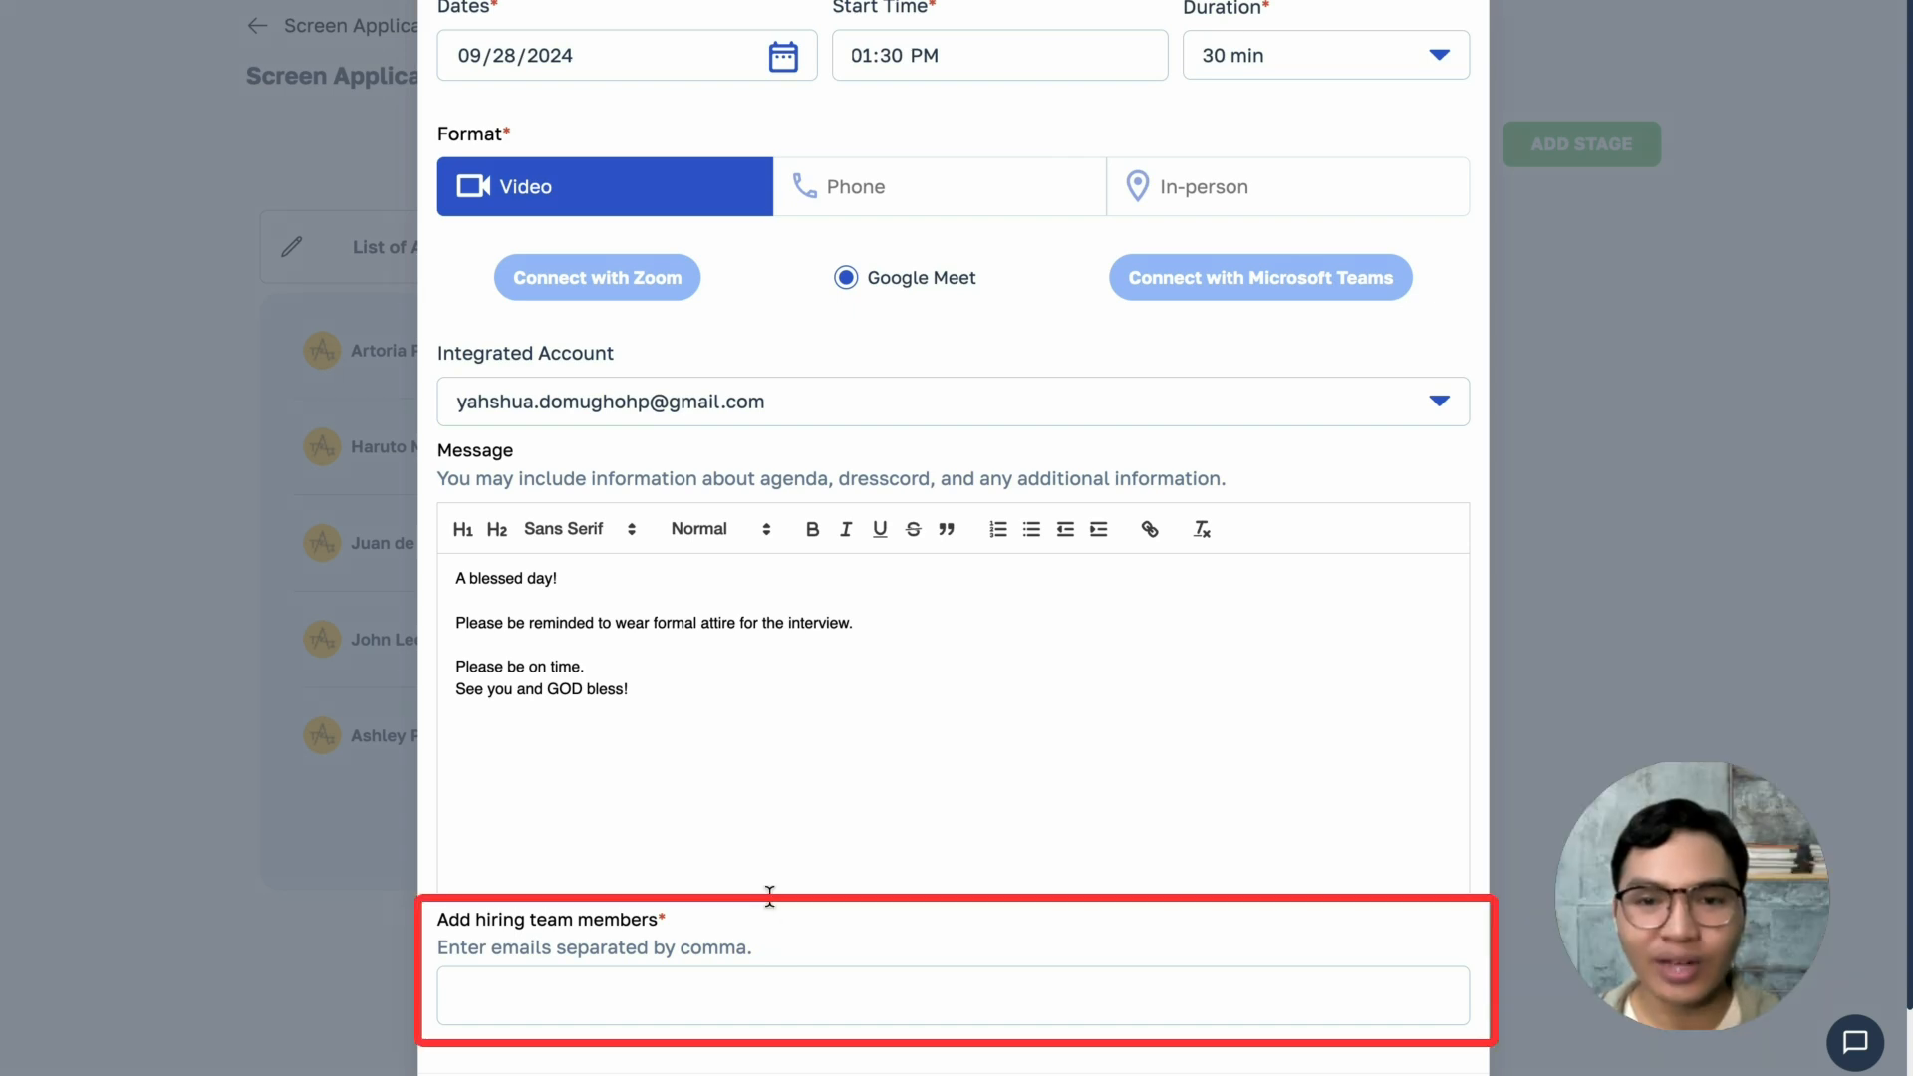
{"action": "type", "text": "sample@gmail.co"}
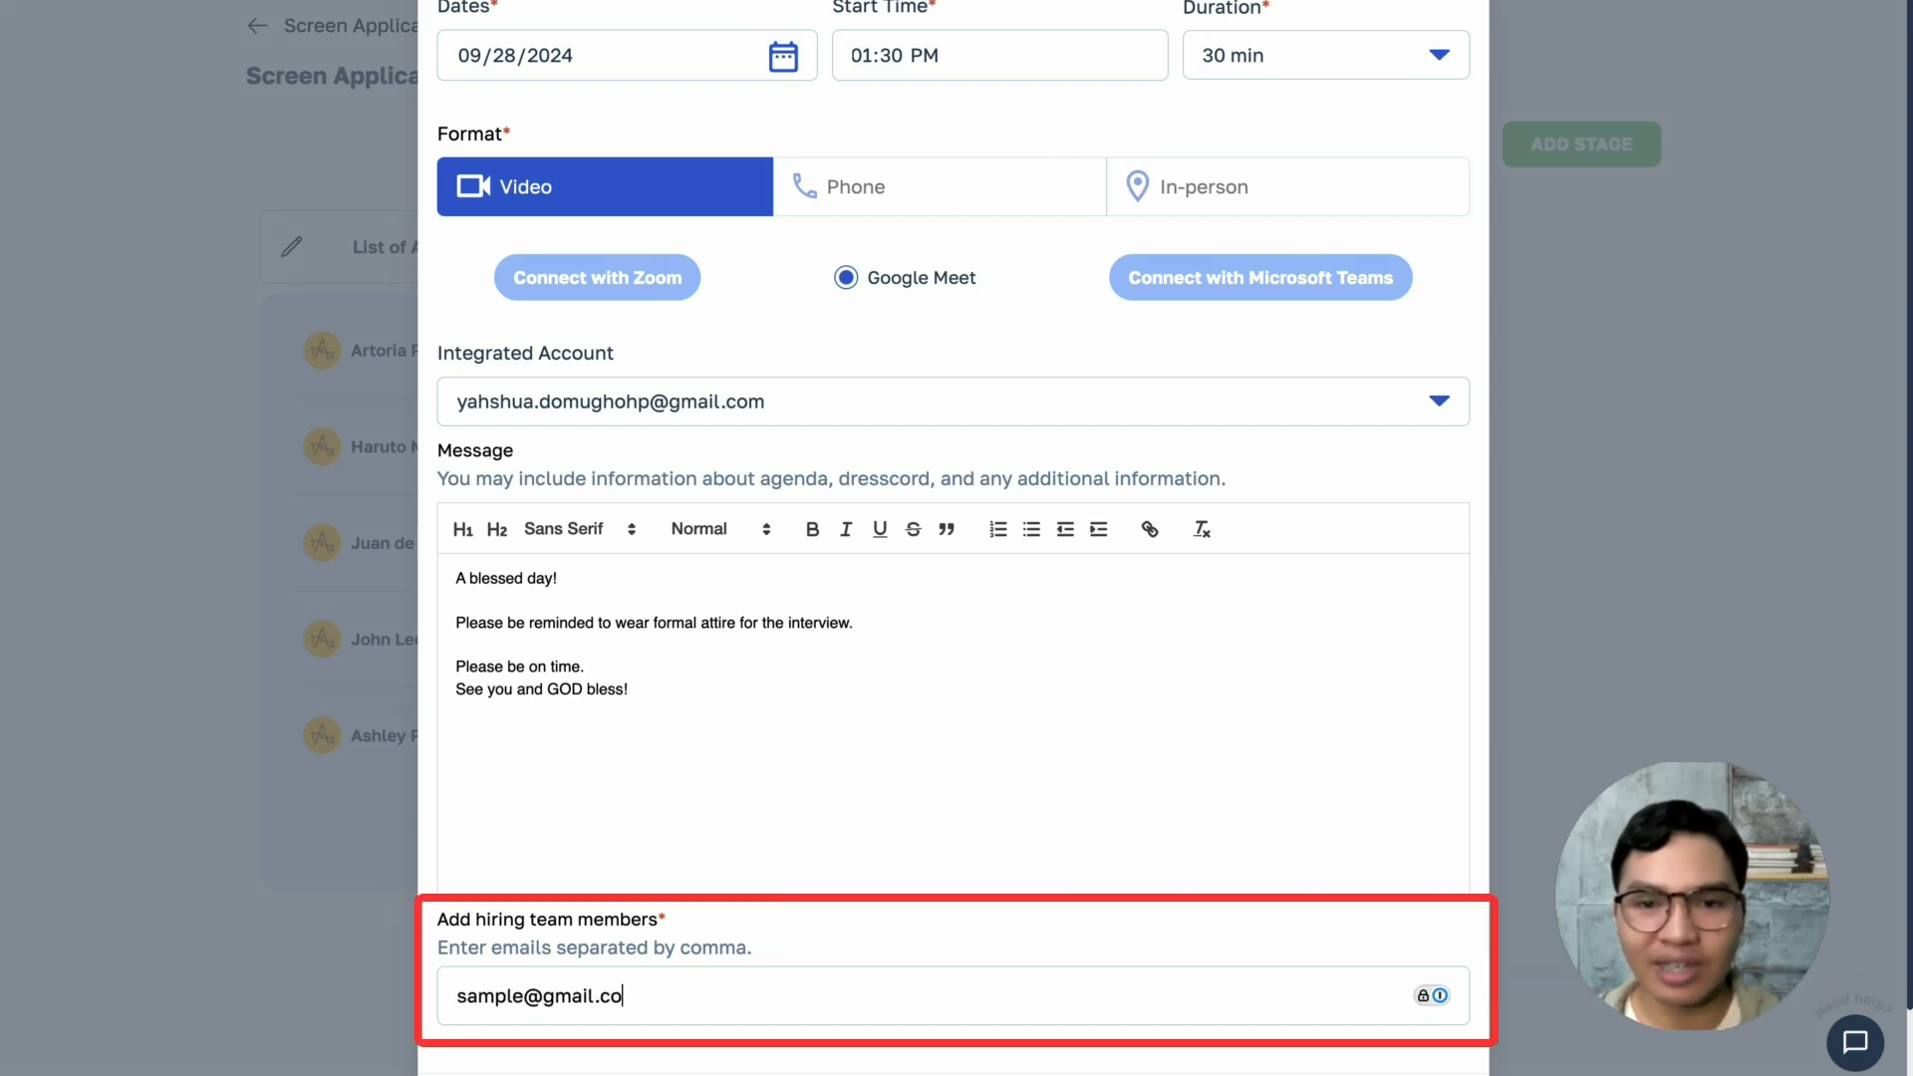
{"action": "type", "text": "m,sample@gmail.com2,"}
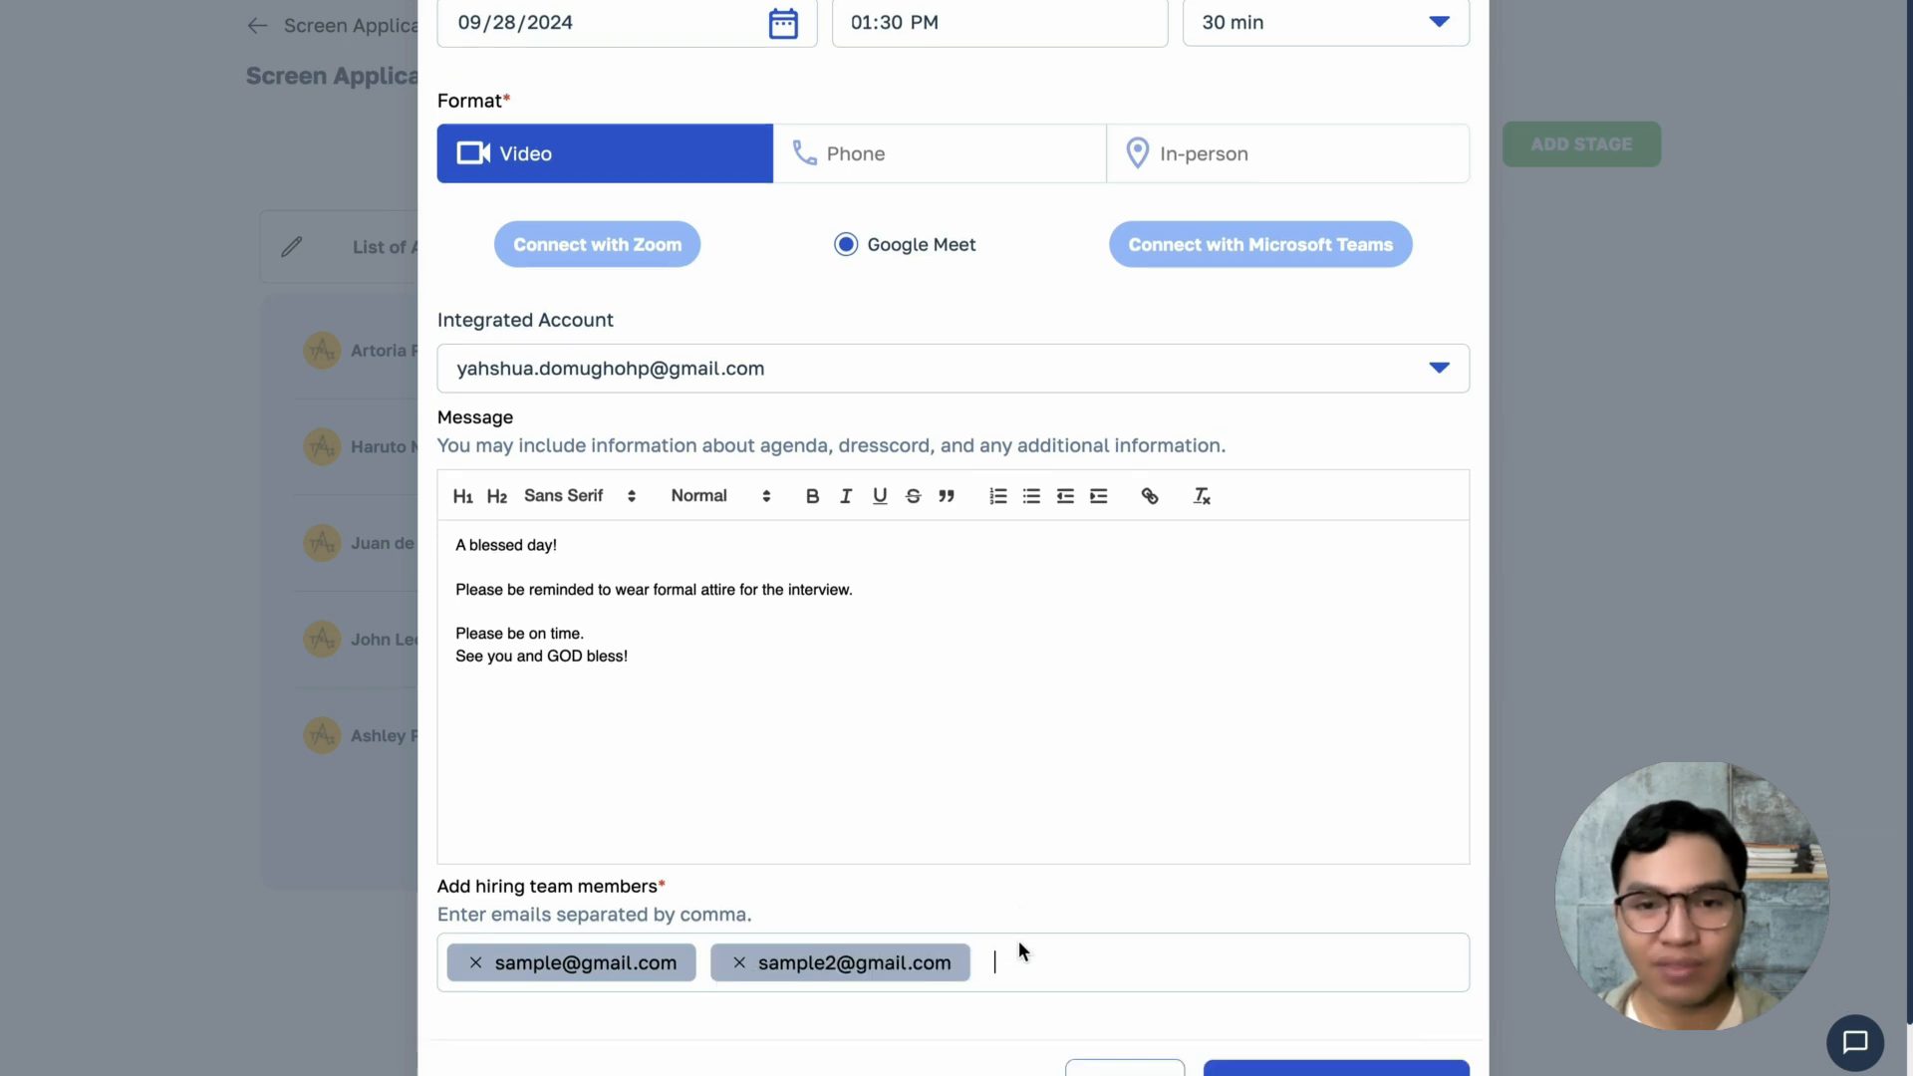
{"action": "scroll", "coordinate": [1020, 943], "scroll_direction": "down", "scroll_amount": 1}
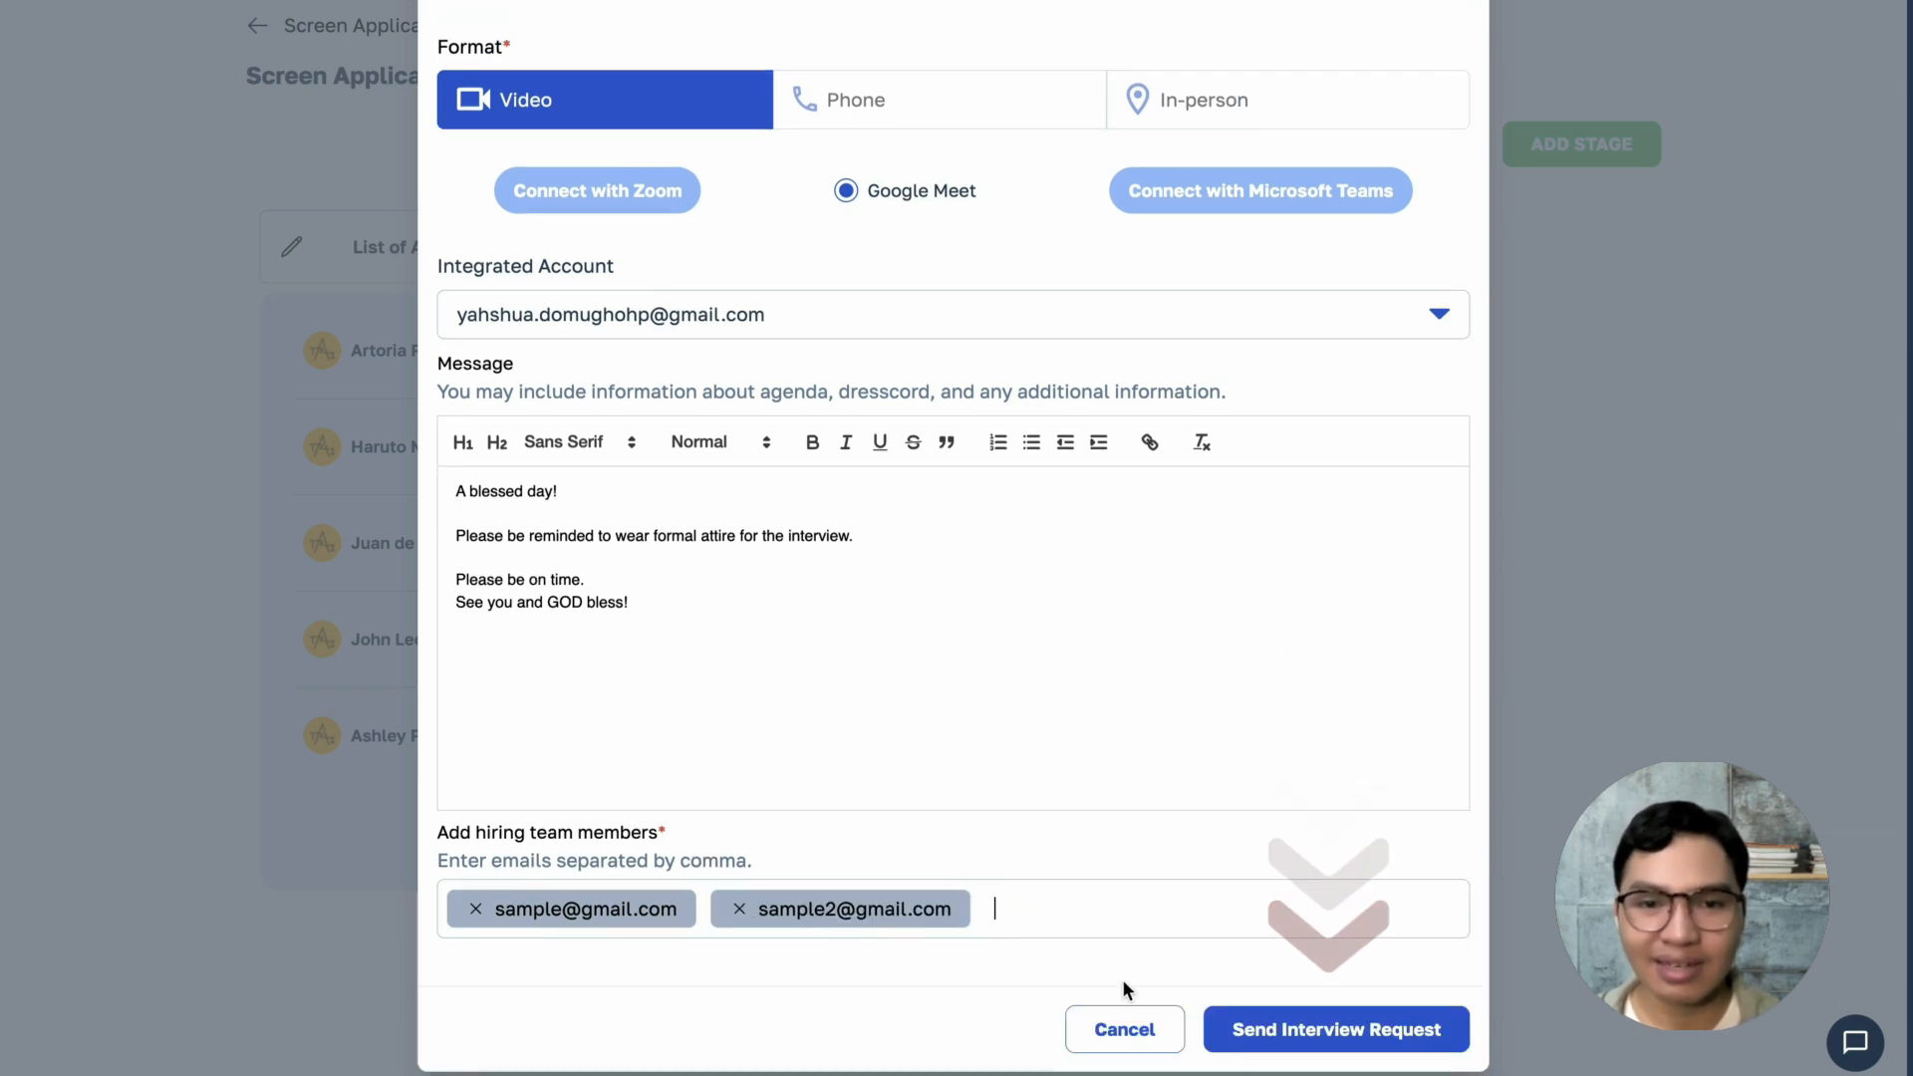
{"action": "left_click", "coordinate": [1235, 1030]}
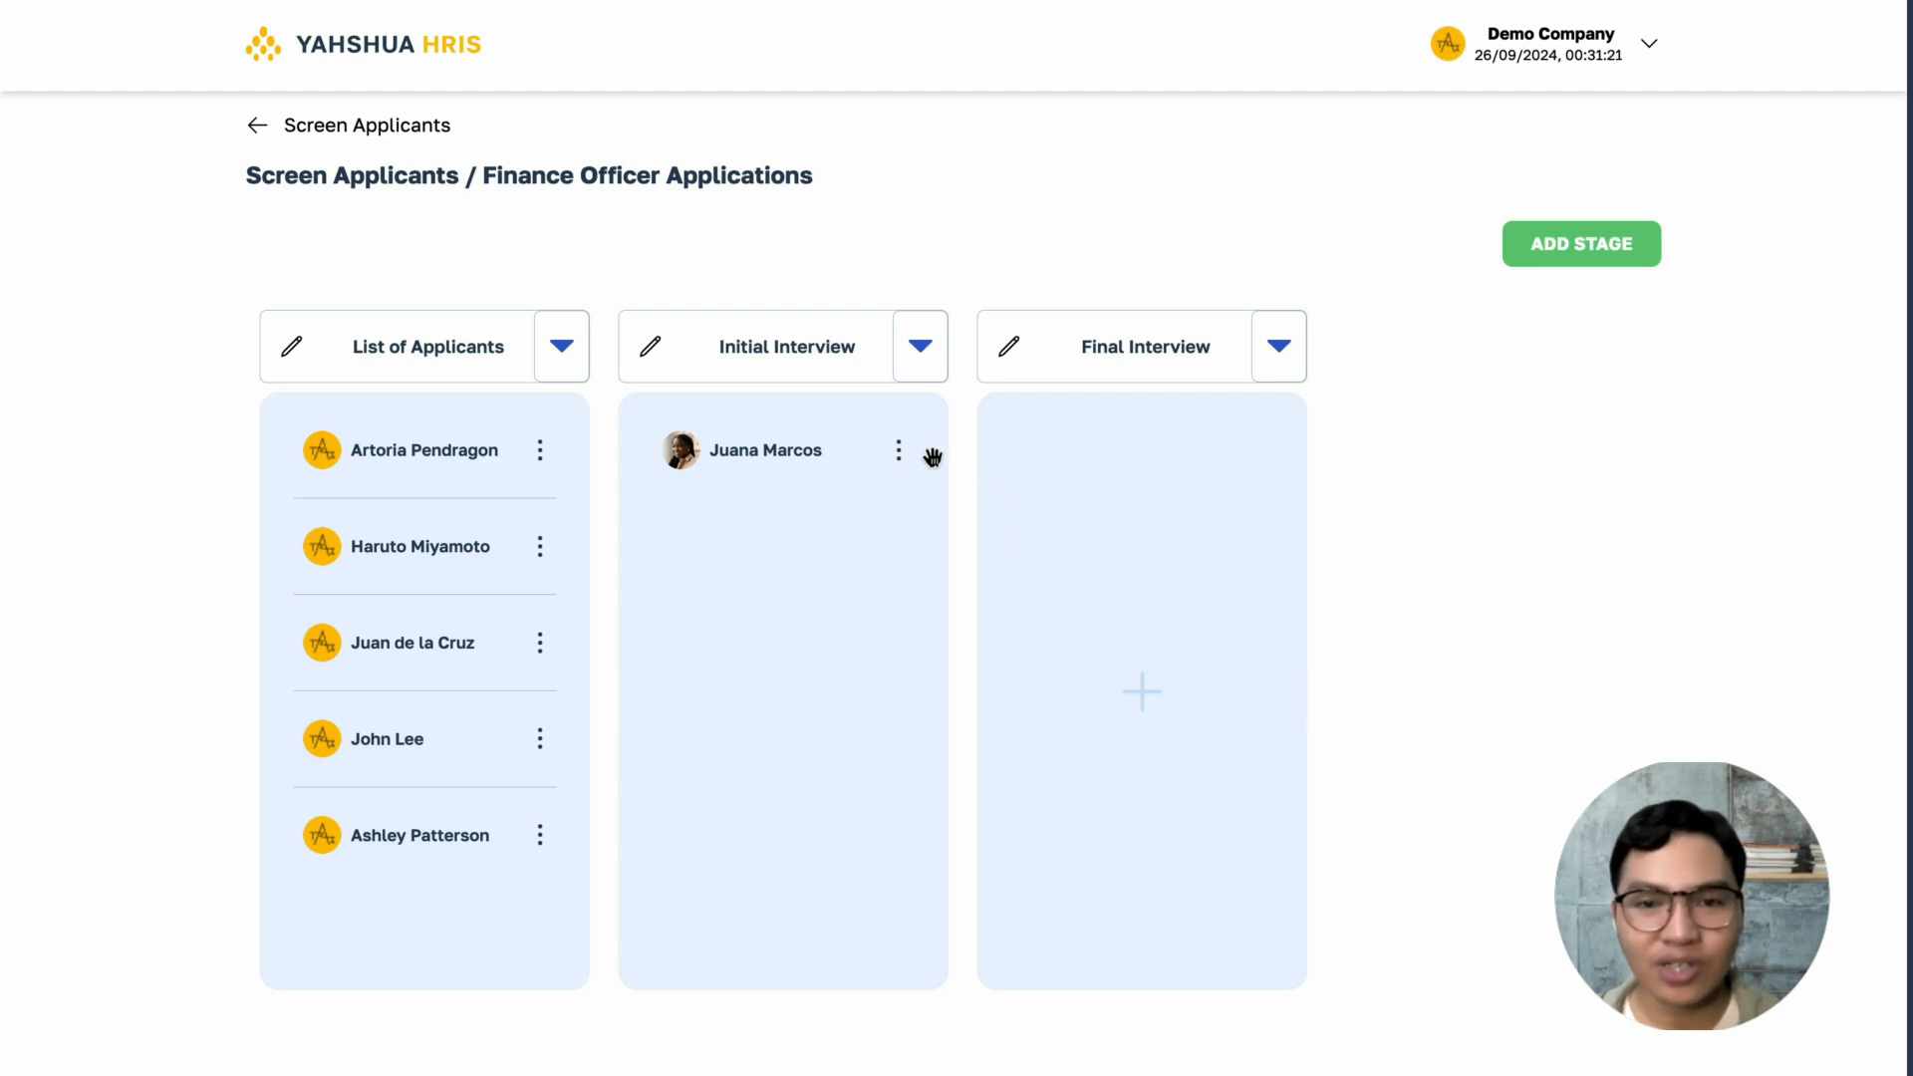
- Check off both Initial Interview requirements for the applicant in that stage and update the status to Passed
{"action": "left_click", "coordinate": [901, 453]}
{"action": "left_click", "coordinate": [791, 506]}
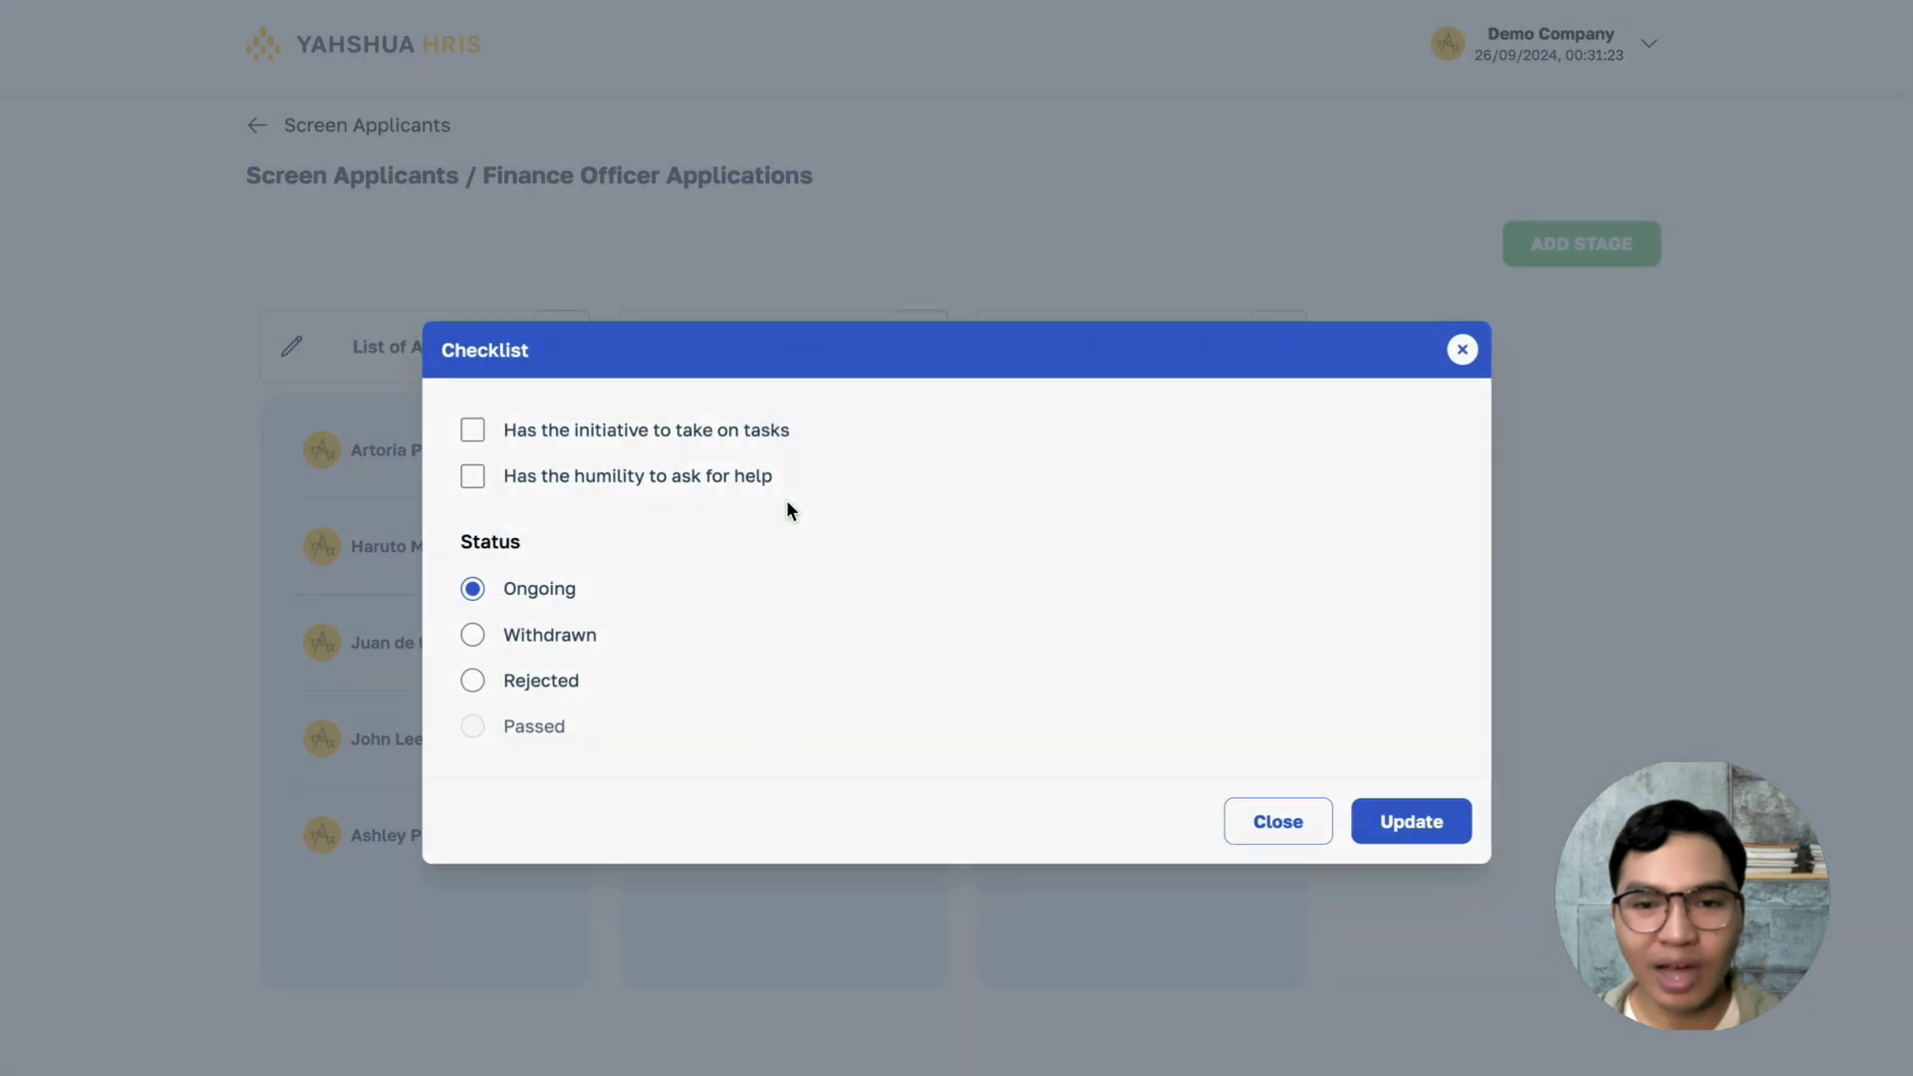
{"action": "left_click", "coordinate": [678, 427]}
{"action": "left_click", "coordinate": [636, 472]}
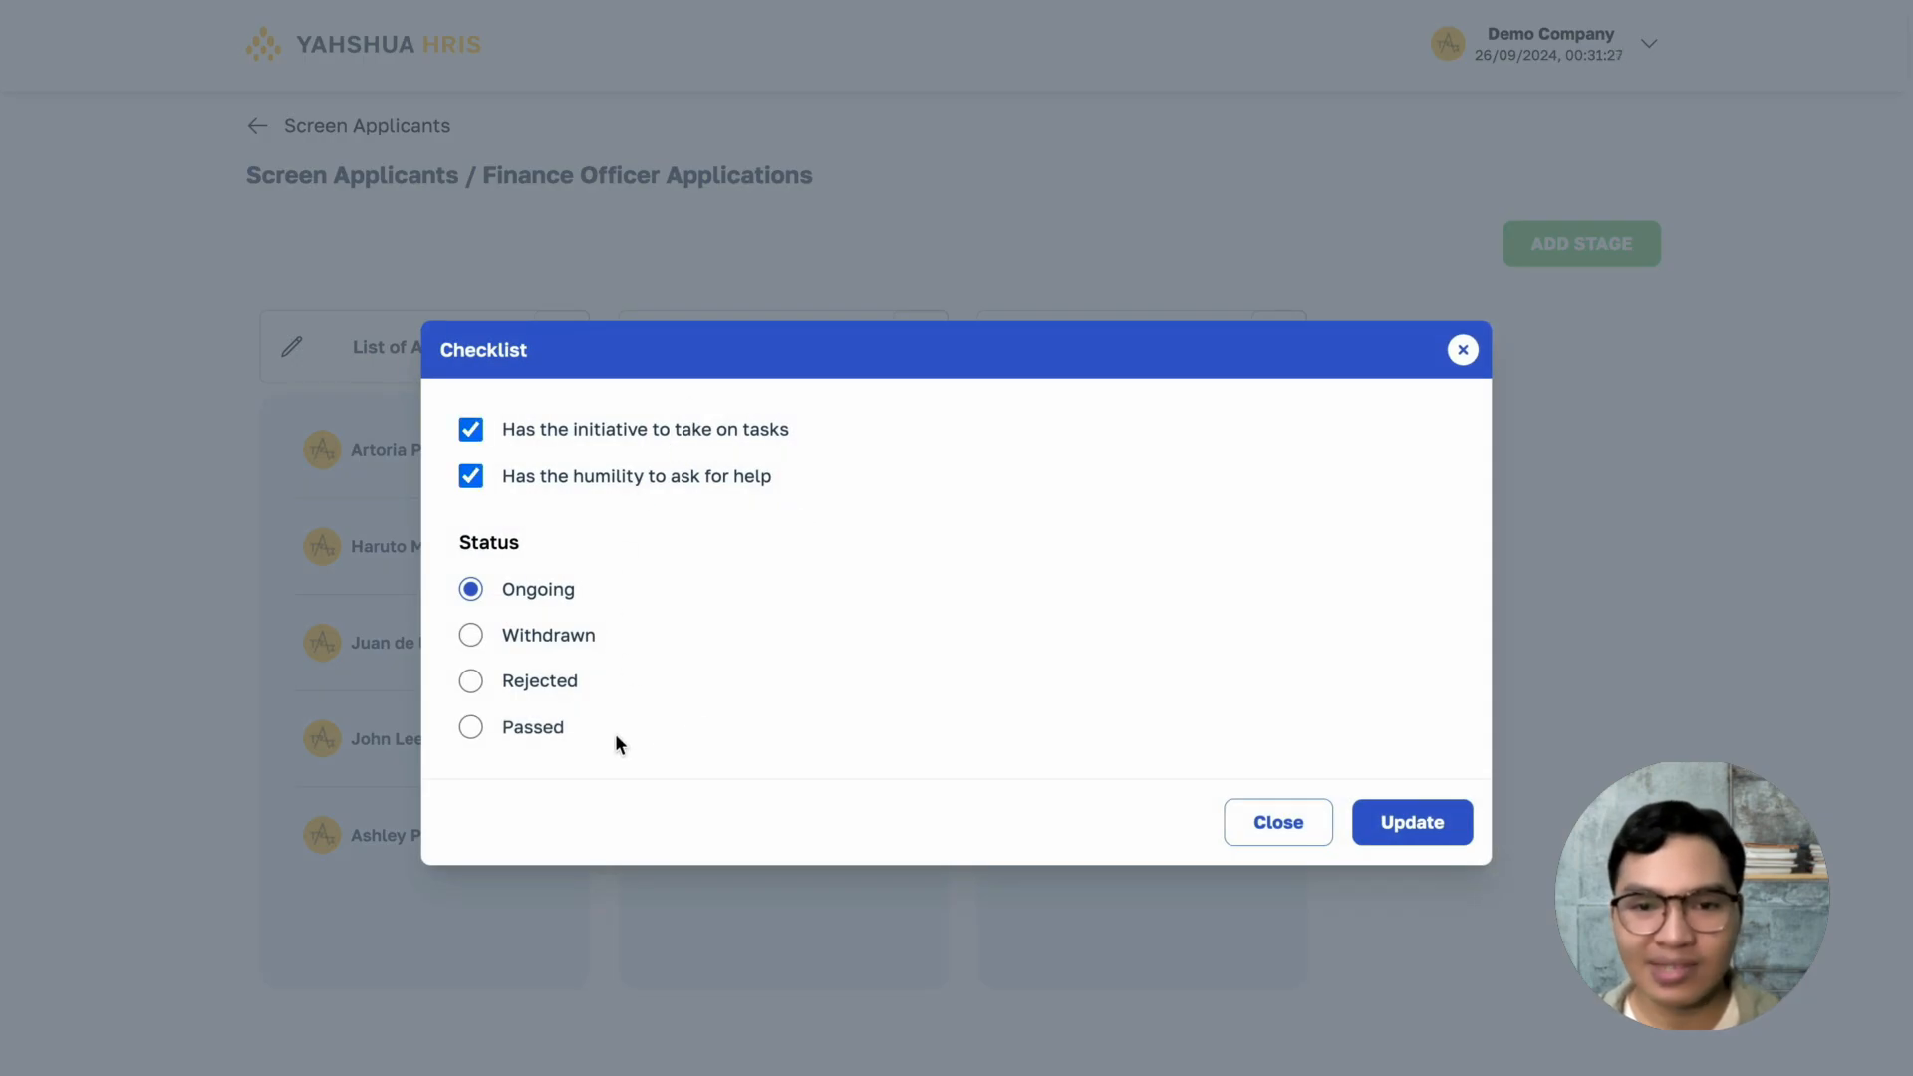
{"action": "left_click", "coordinate": [520, 728]}
{"action": "left_click", "coordinate": [1412, 823]}
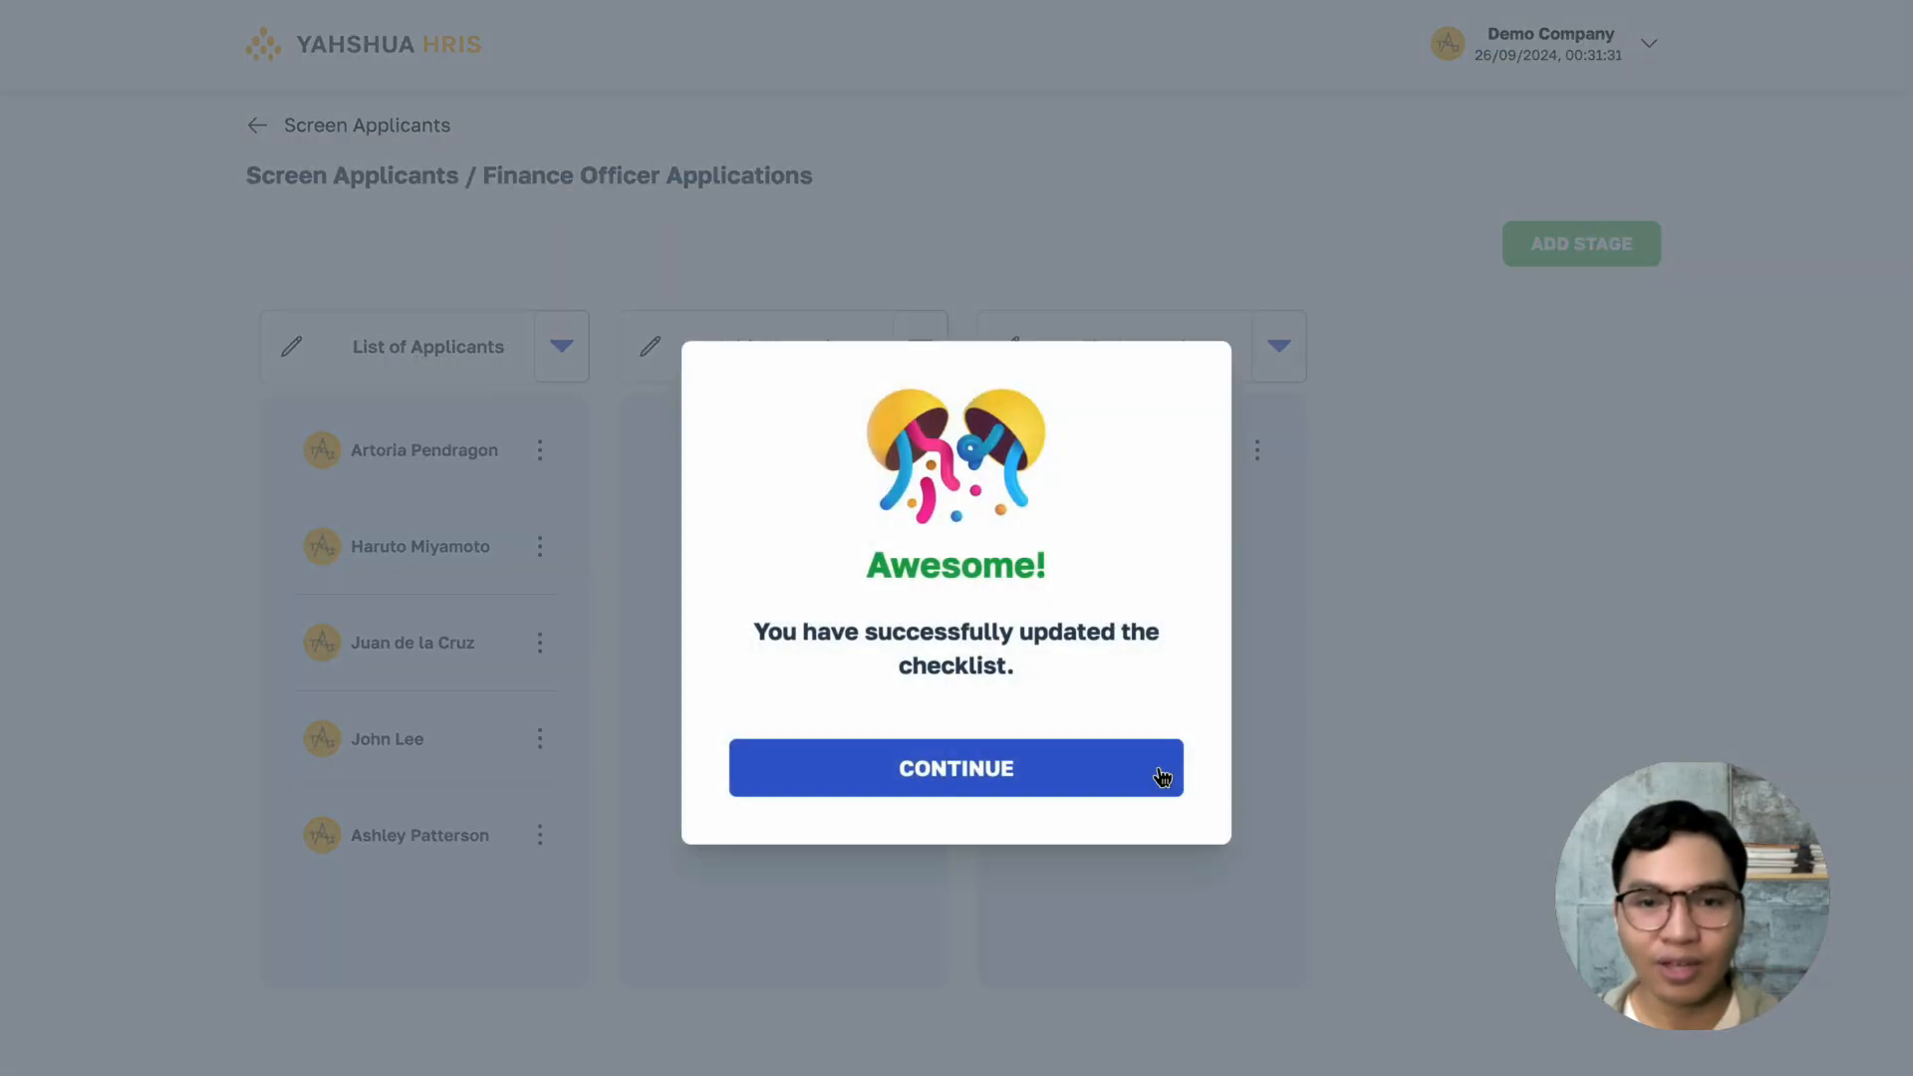
{"action": "left_click", "coordinate": [1161, 776]}
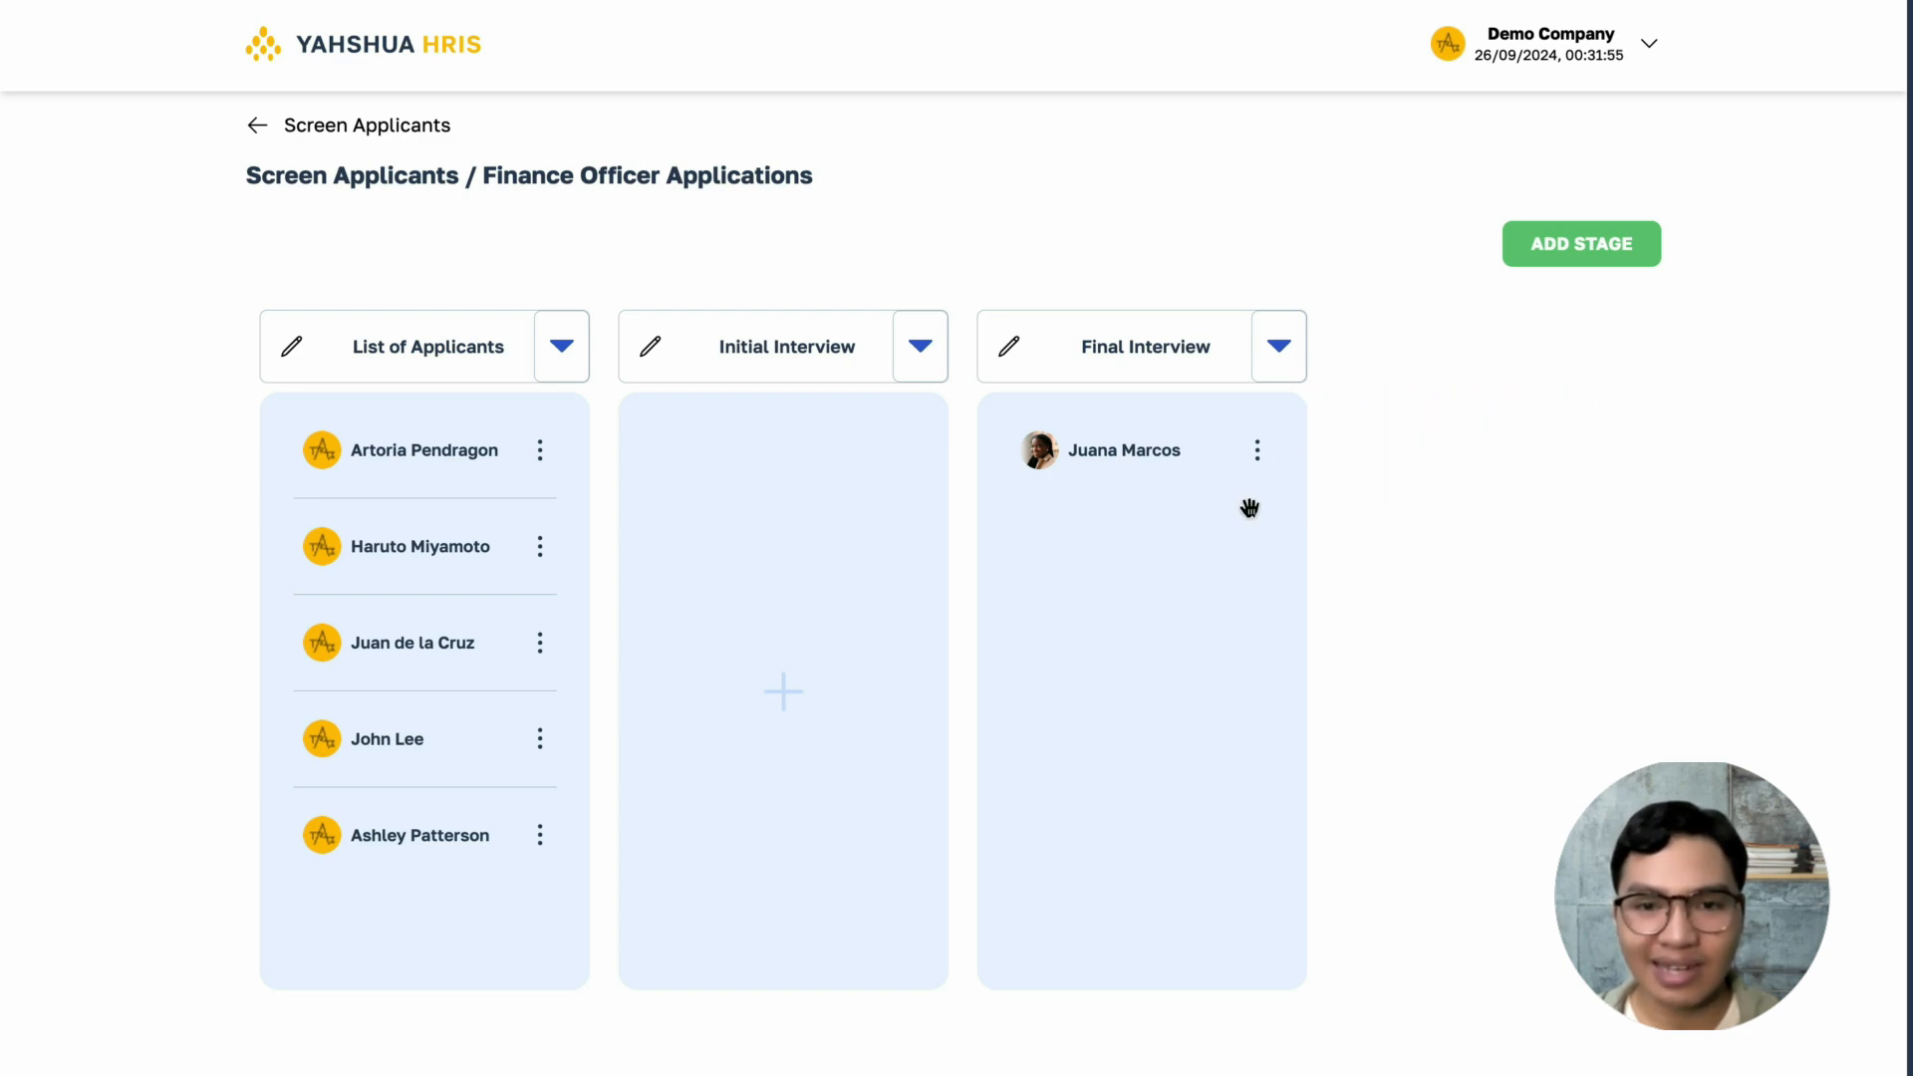
- Prepare an email to the Final Interview applicant using the template "Congratulations! You passed the Initial Interview."
{"action": "left_click", "coordinate": [1256, 450]}
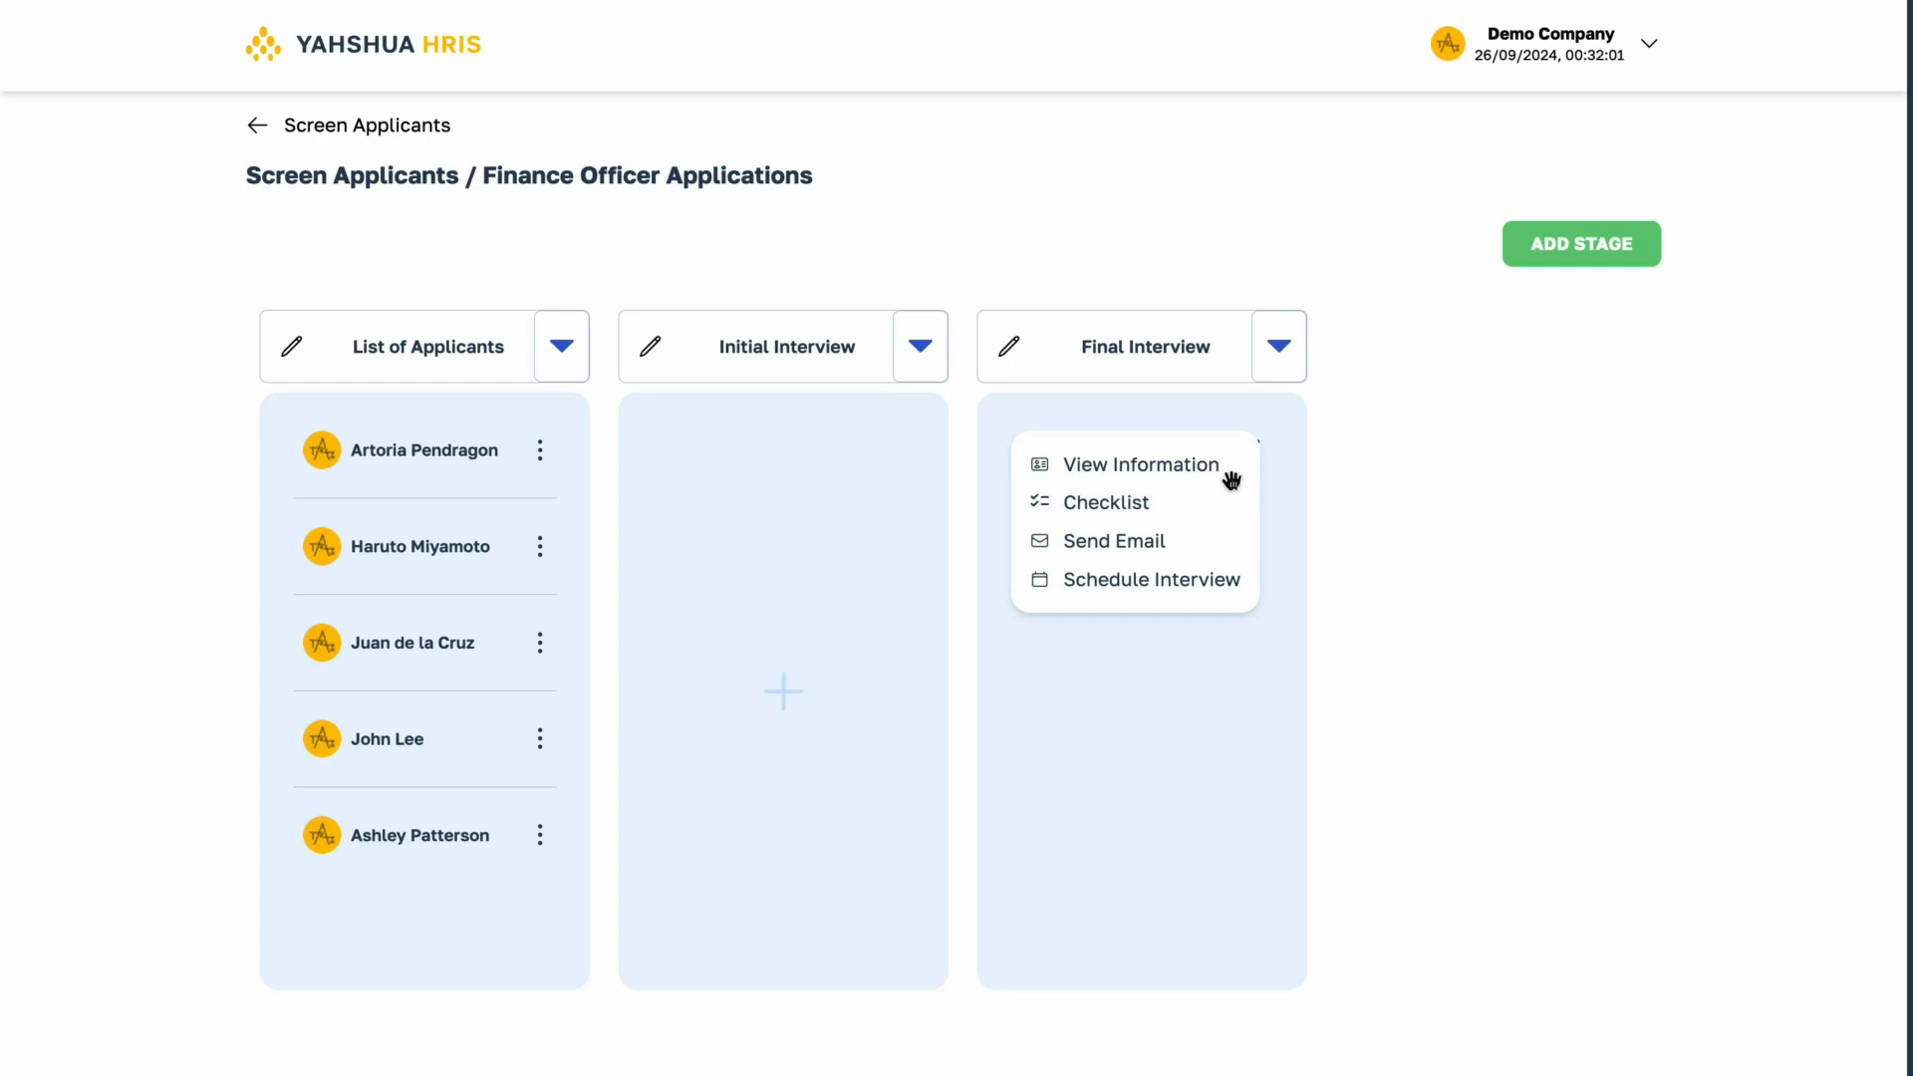
{"action": "left_click", "coordinate": [1220, 542]}
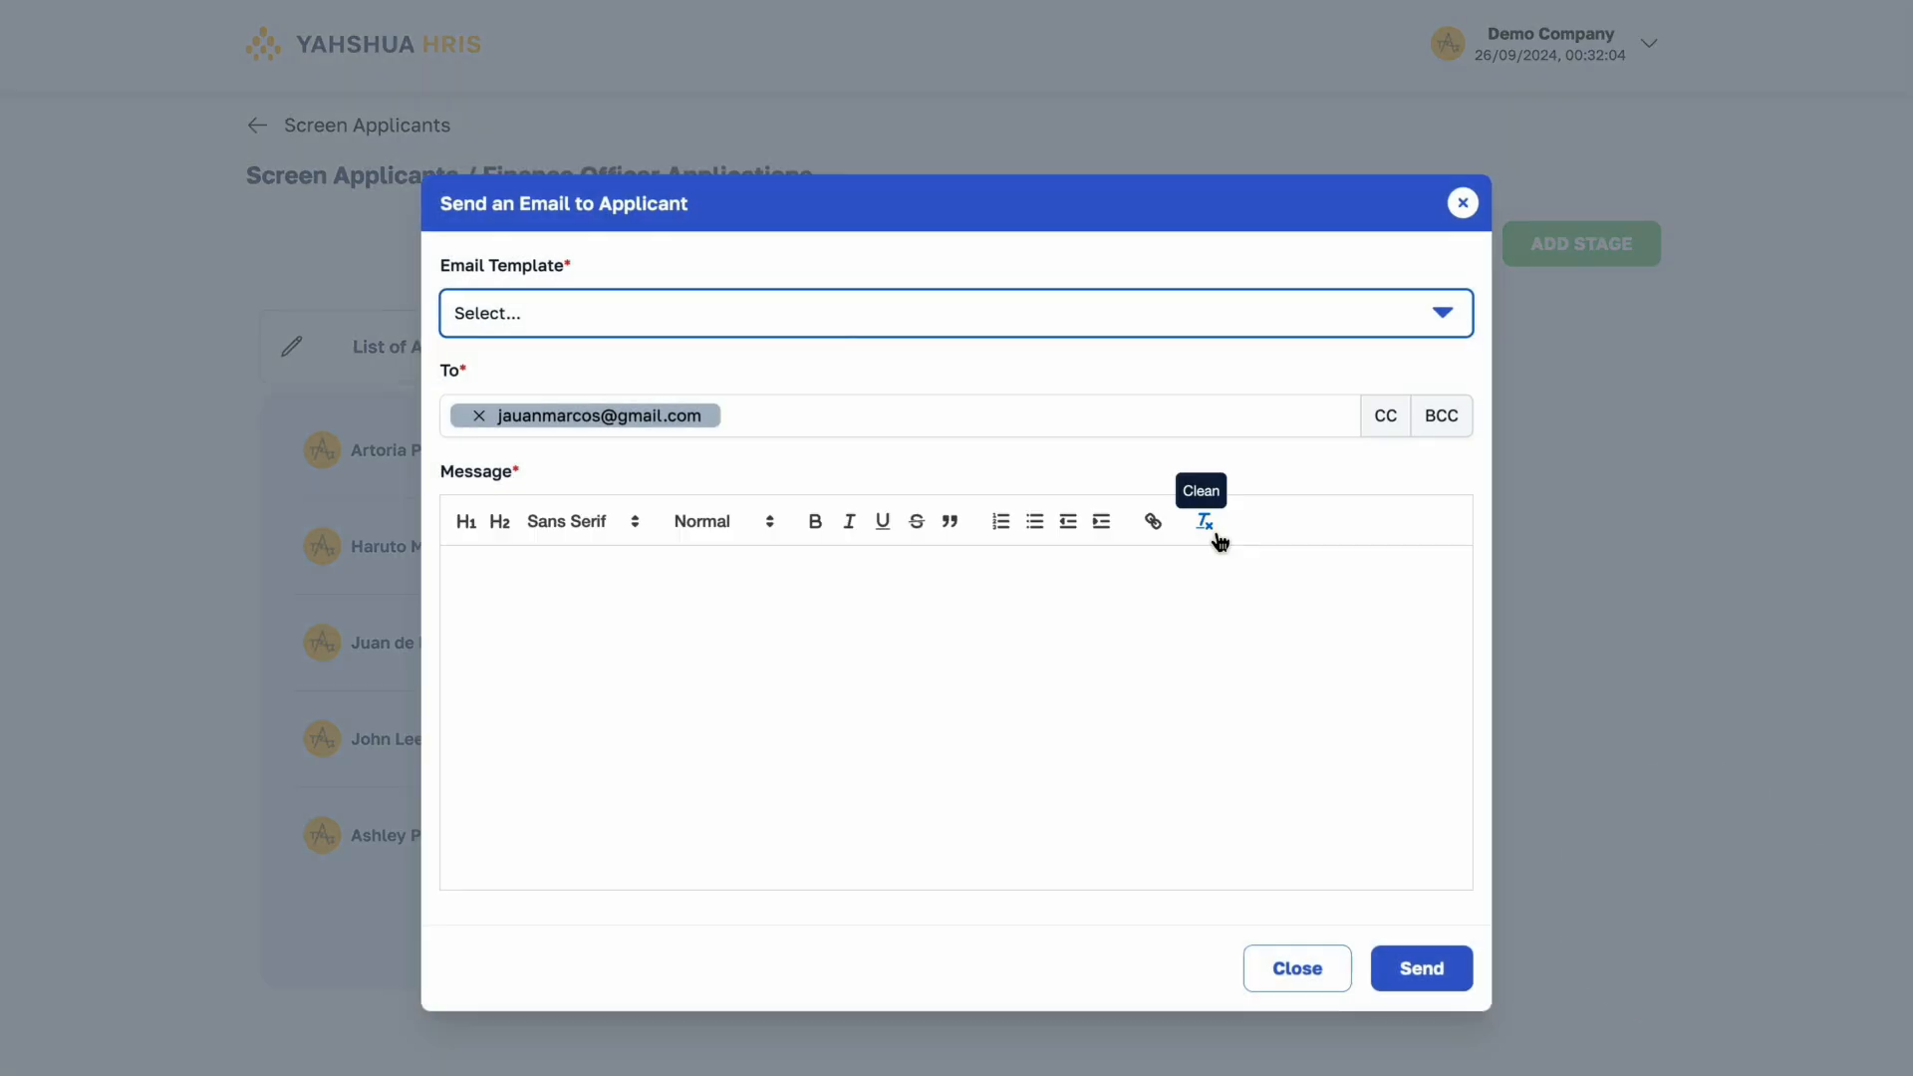
{"action": "left_click", "coordinate": [871, 337]}
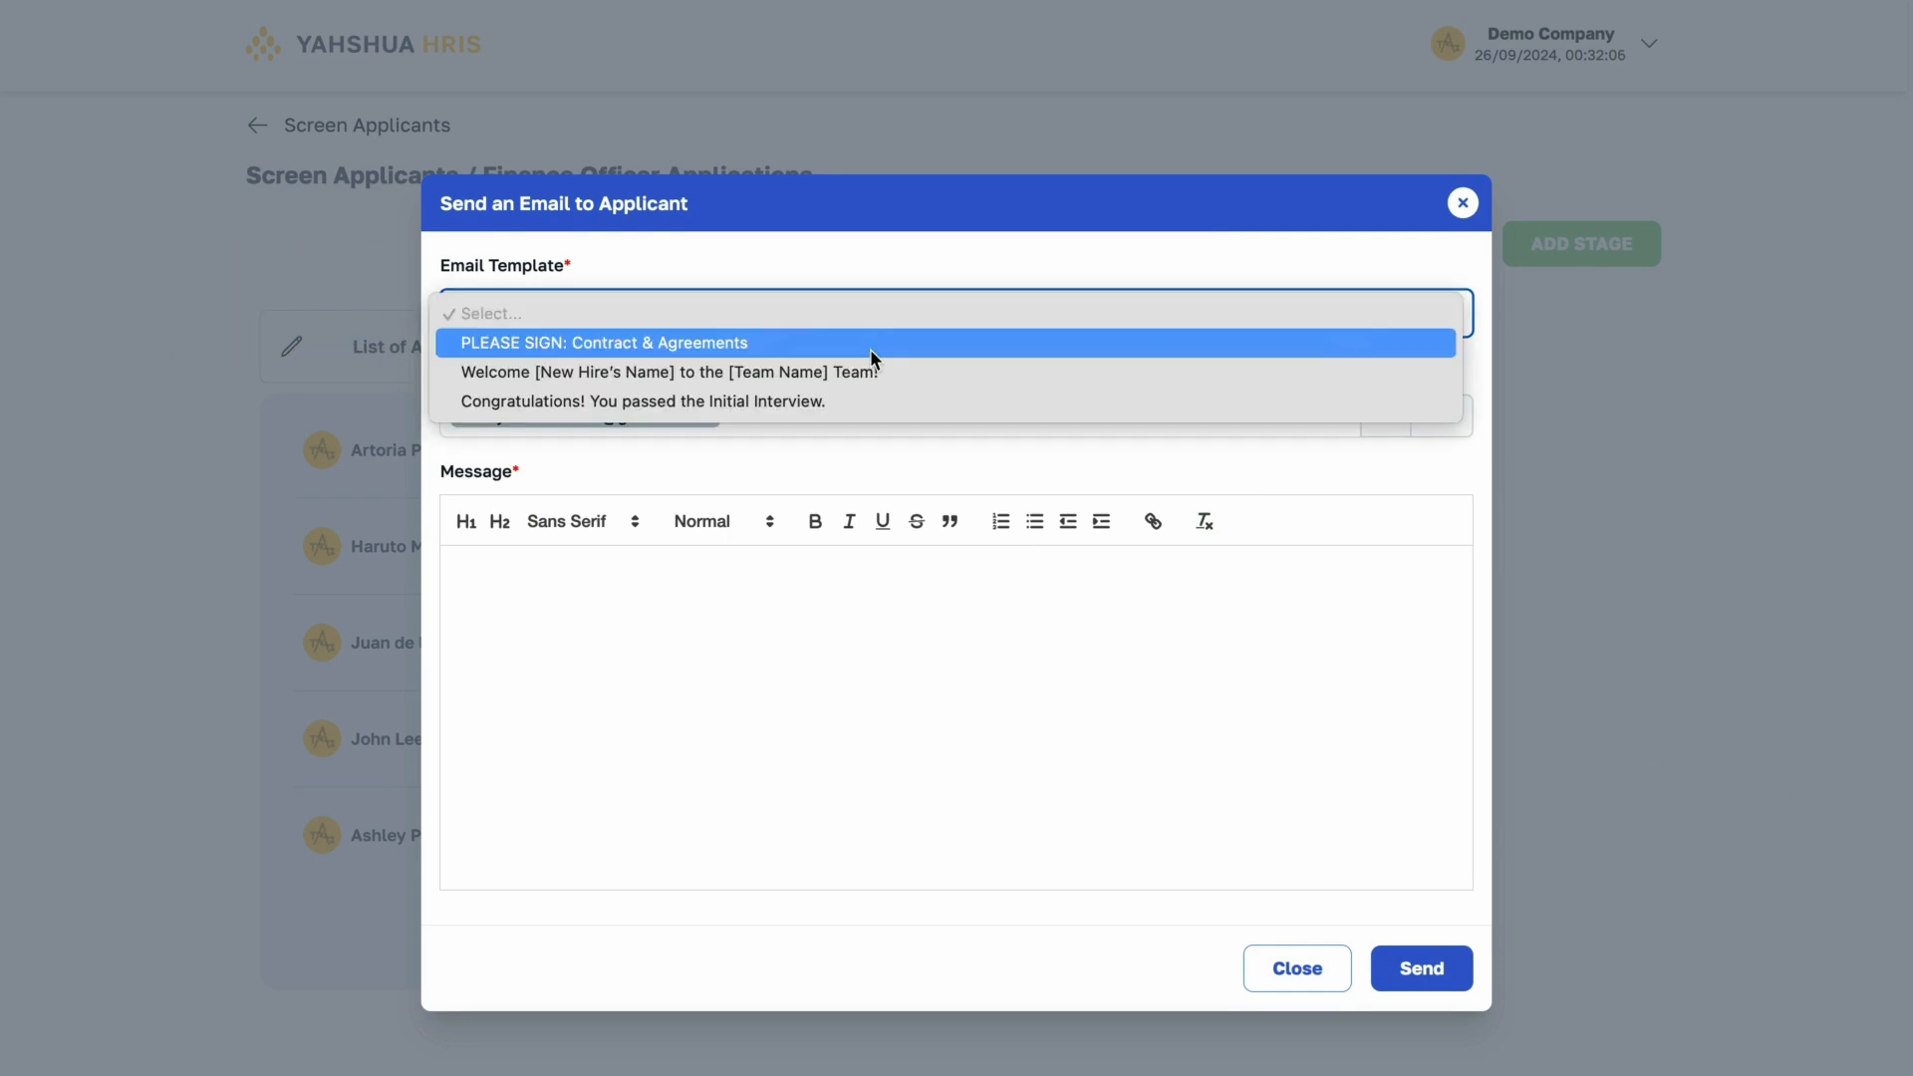
{"action": "left_click", "coordinate": [859, 396]}
{"action": "left_click", "coordinate": [763, 321]}
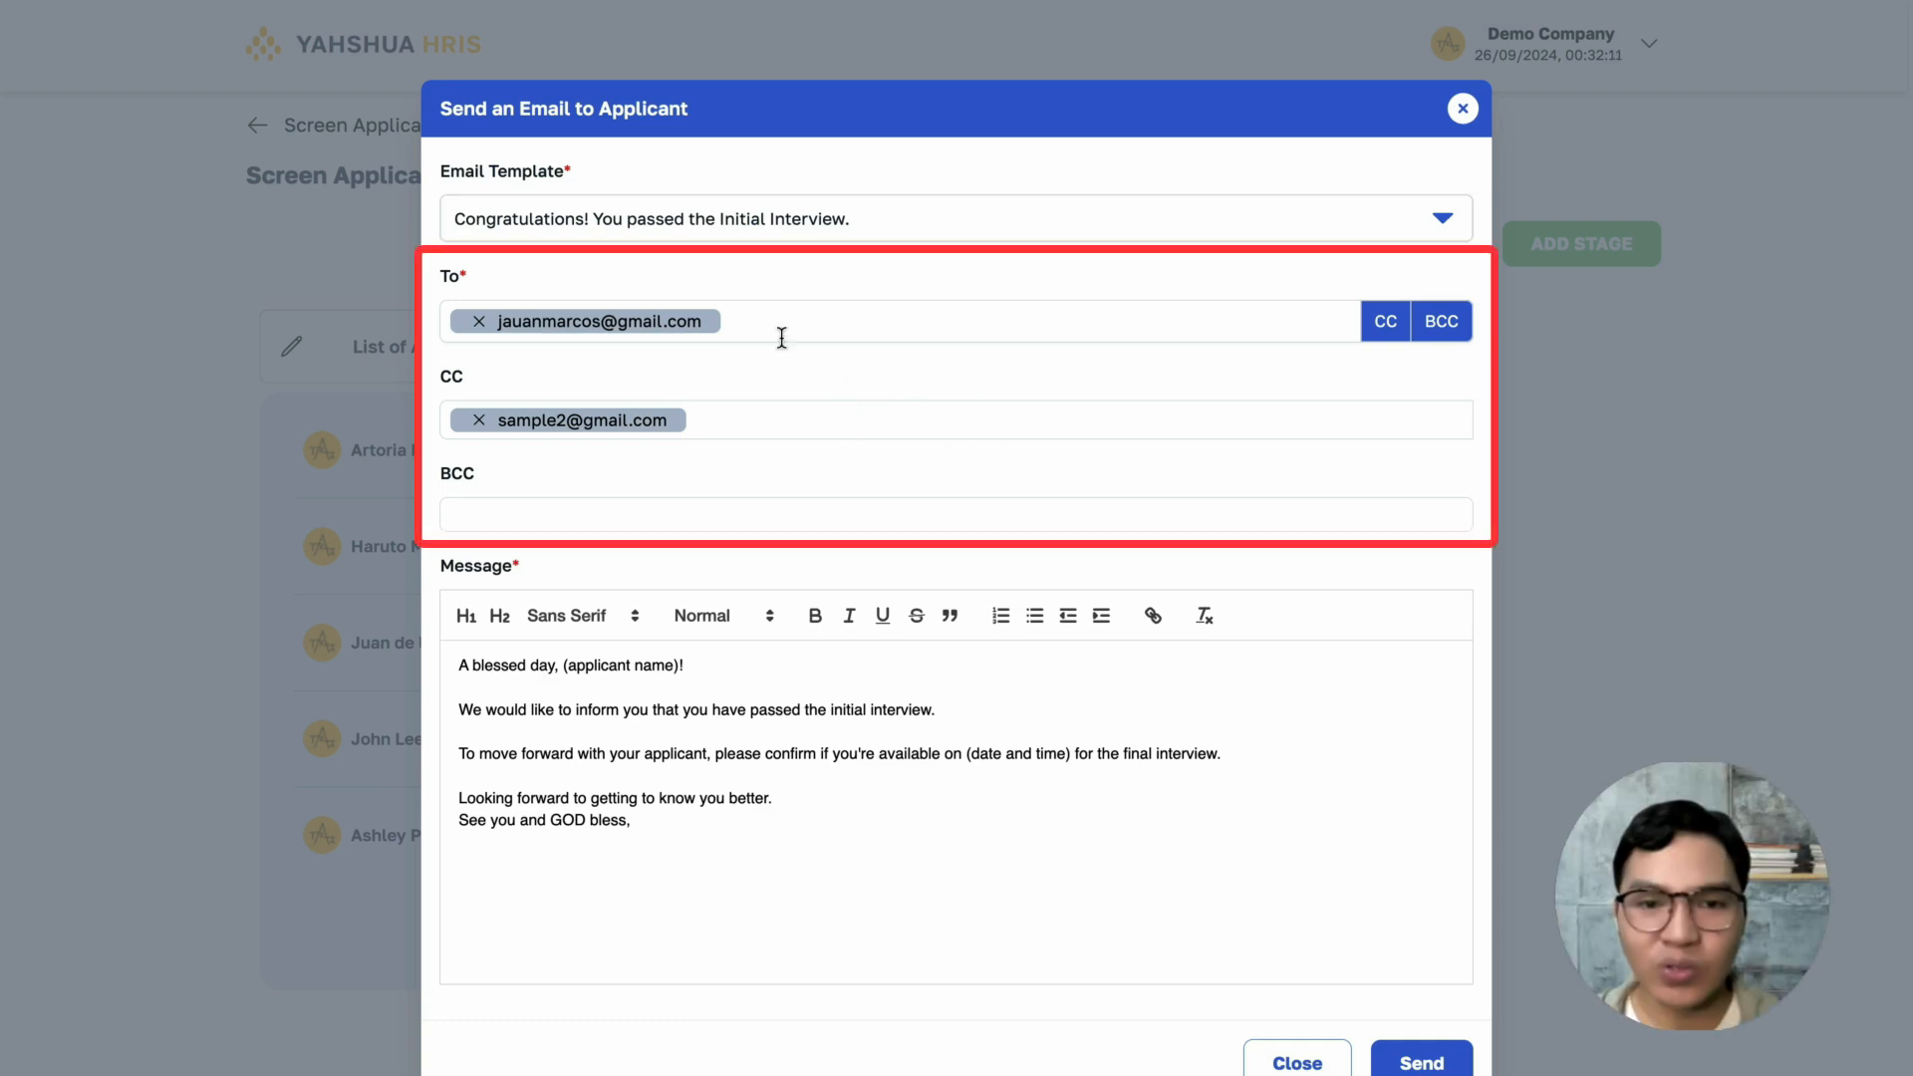
- Replace the message's name placeholder with the applicant's first name and the date and time placeholder with "September 30, 2024 at 1-2PM"
{"action": "left_click_drag", "start_coordinate": [680, 666], "coordinate": [563, 667]}
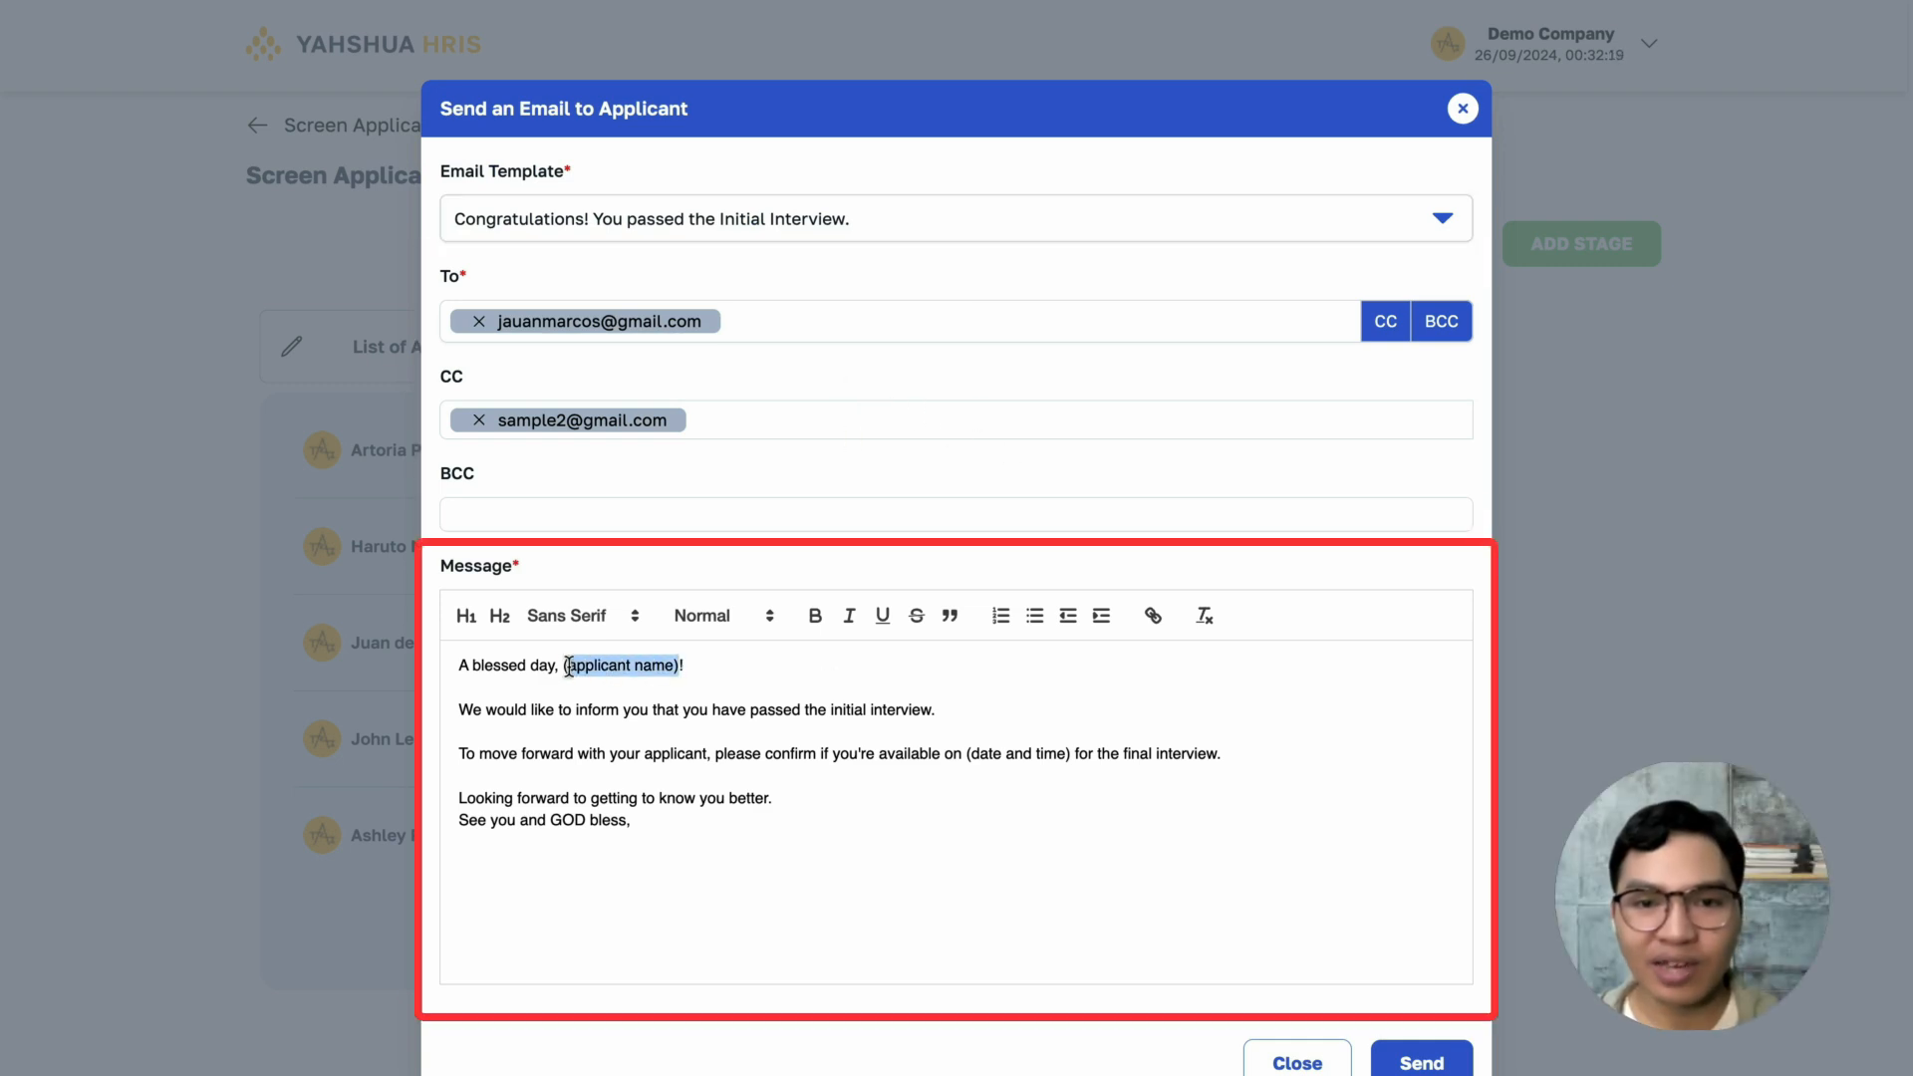
{"action": "type", "text": "Juana"}
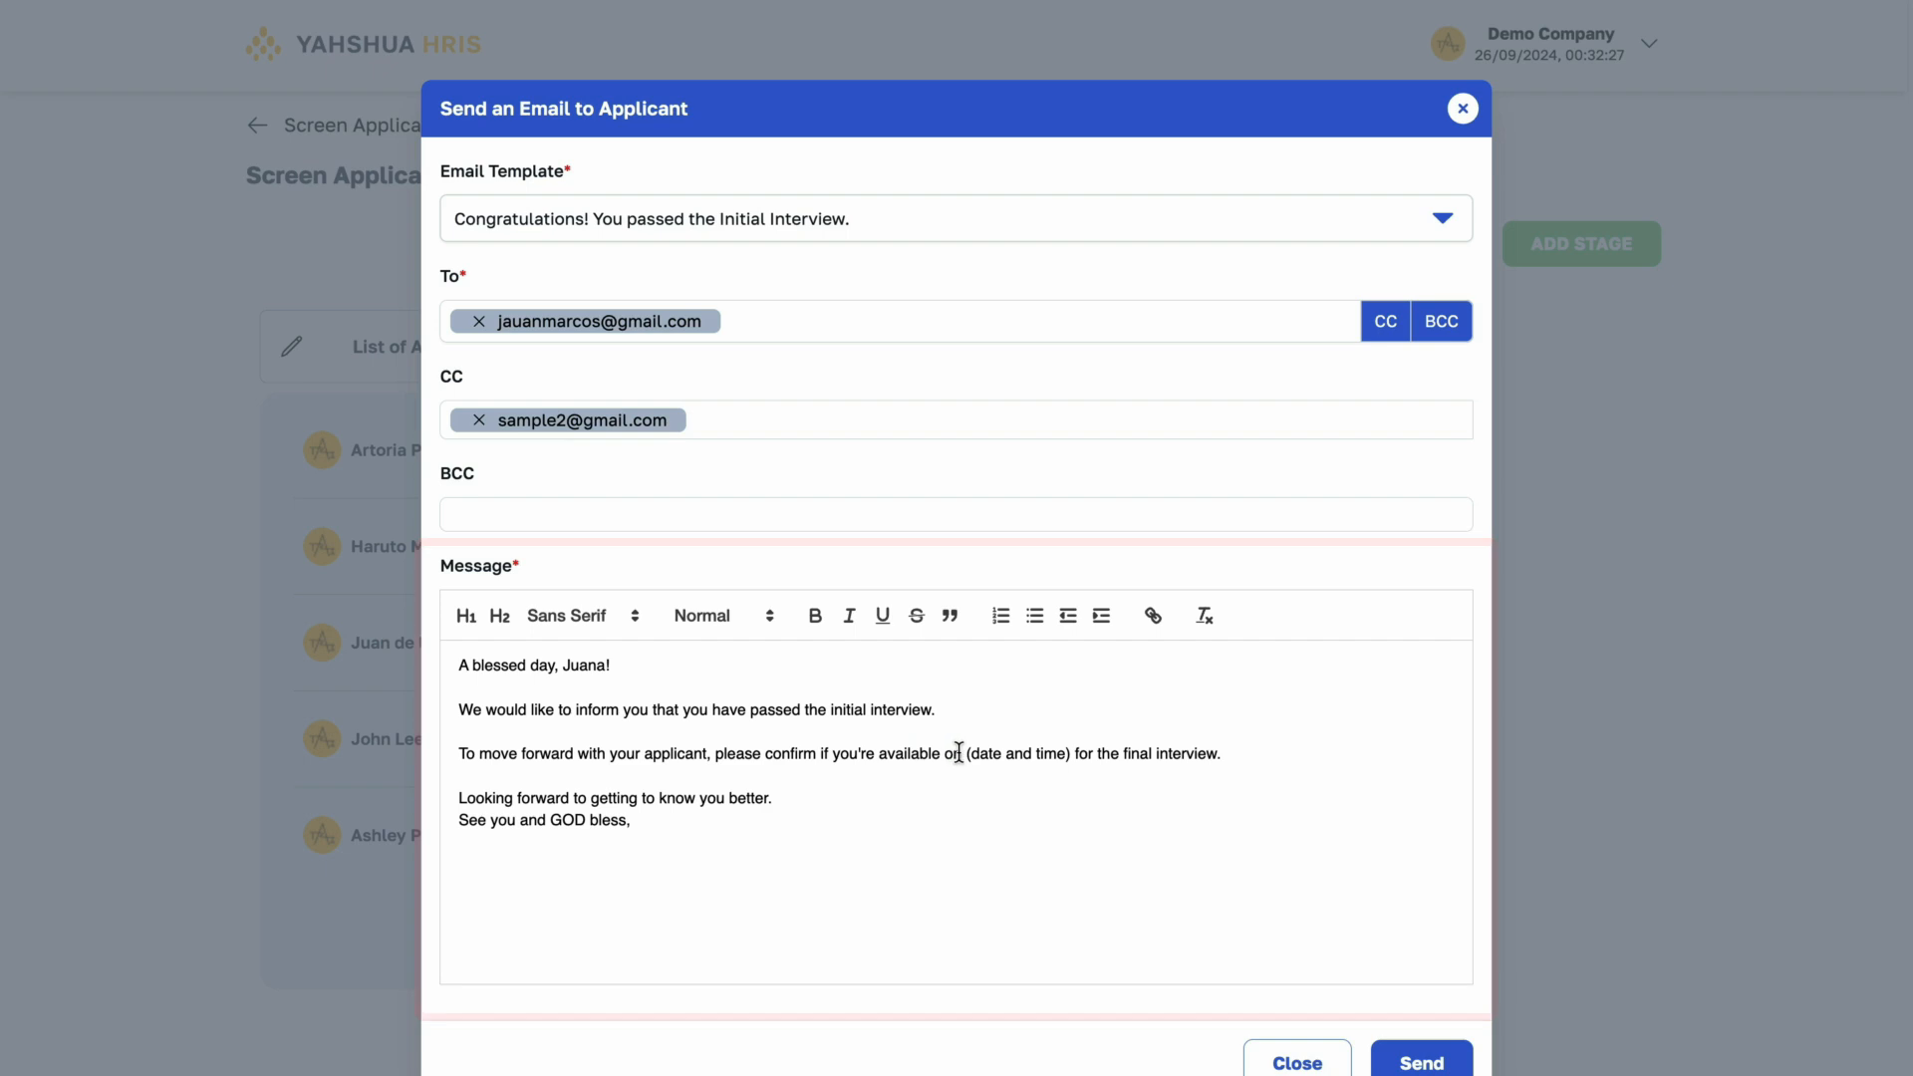
{"action": "left_click_drag", "start_coordinate": [971, 754], "coordinate": [1073, 754]}
{"action": "type", "text": "September 30"}
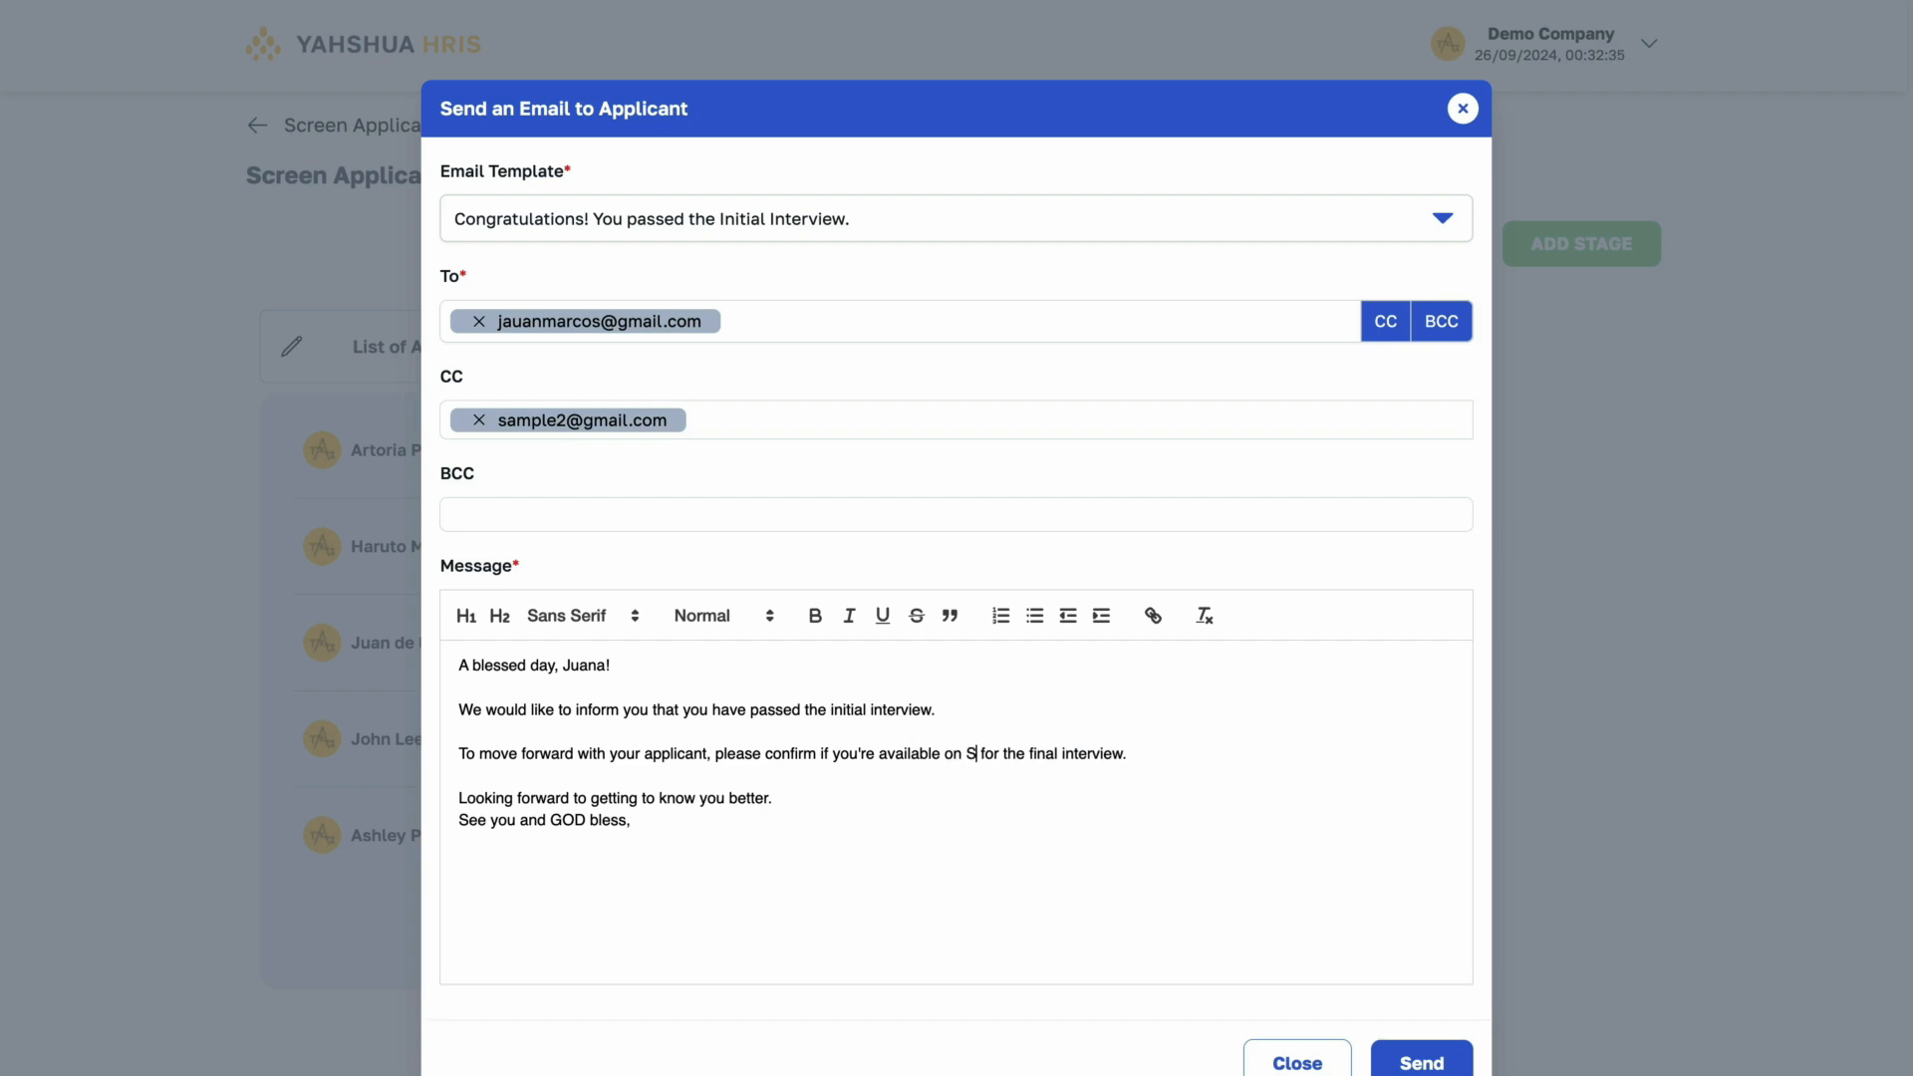
{"action": "type", "text": ", 2024 at 1-2PM"}
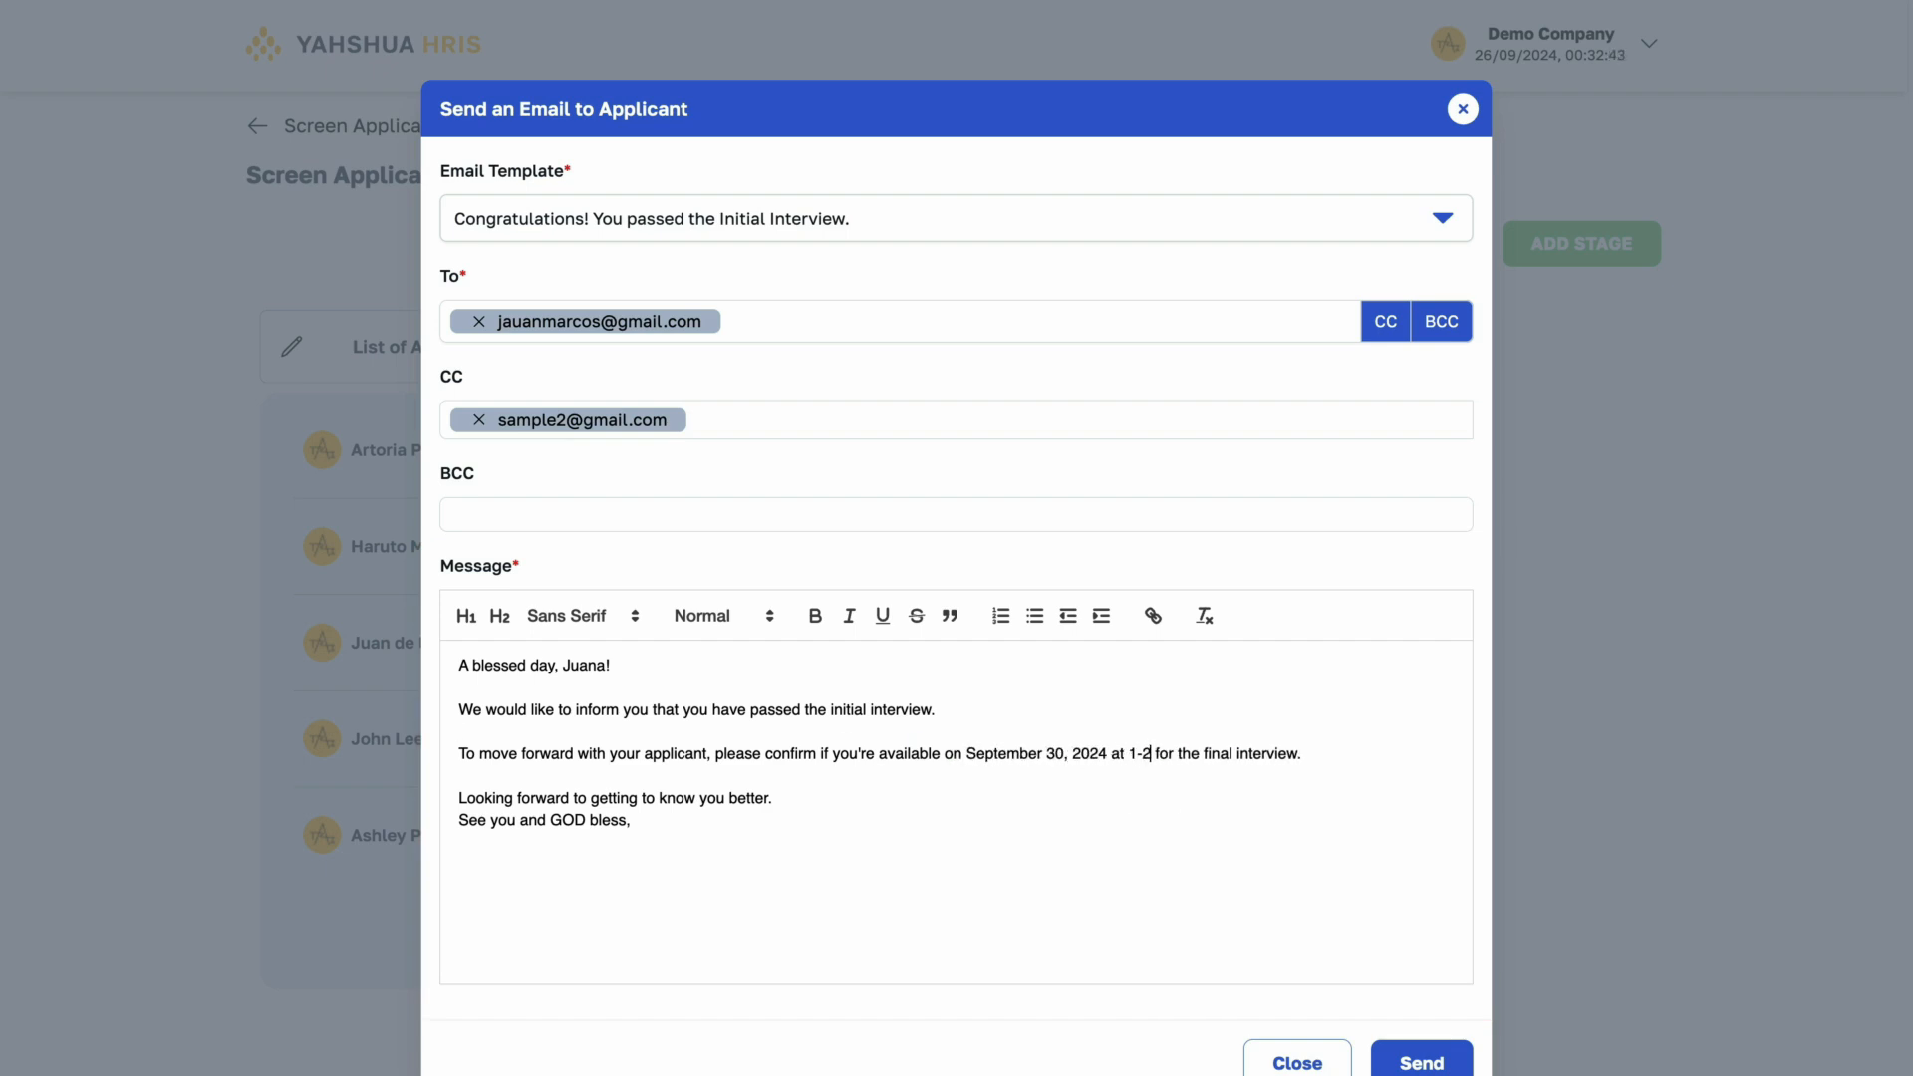
- Send the congratulations email to the Final Interview applicant and dismiss the confirmation
{"action": "scroll", "coordinate": [1042, 981], "scroll_direction": "down", "scroll_amount": 1}
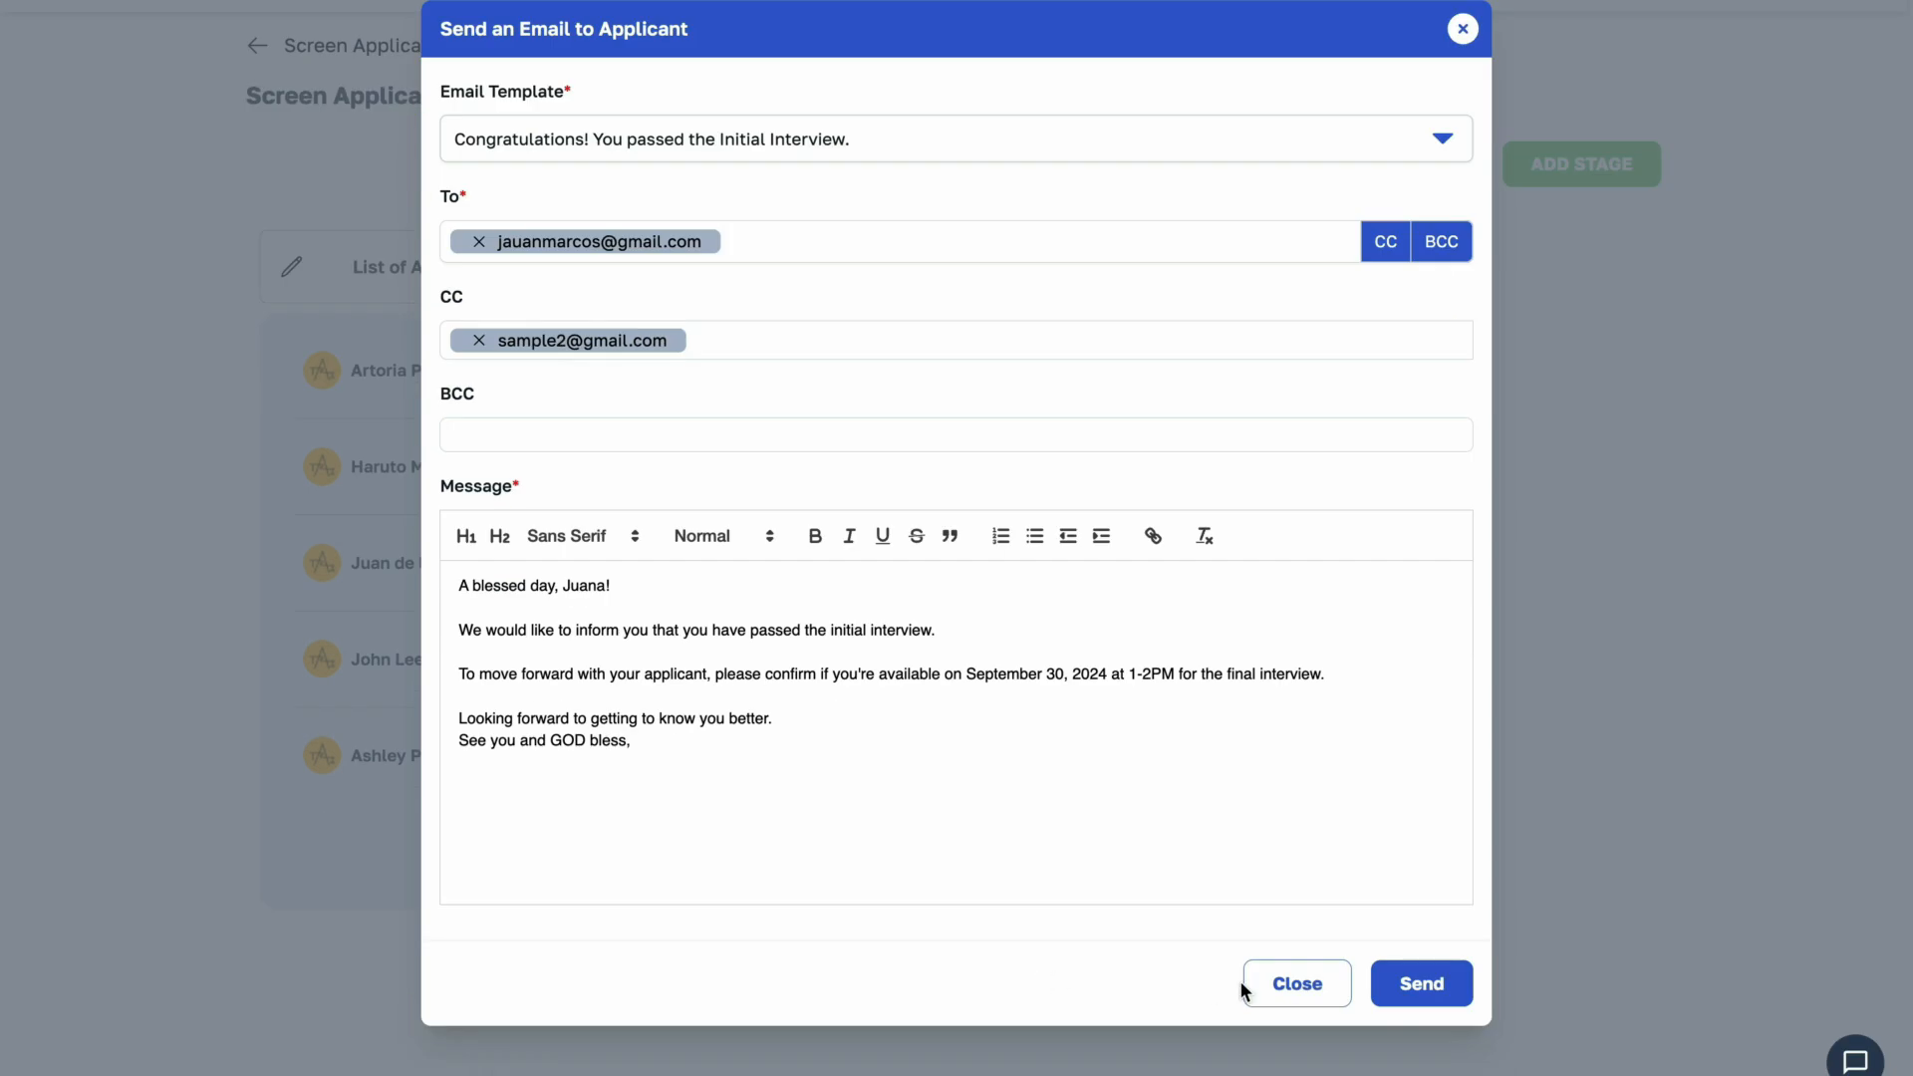
{"action": "left_click", "coordinate": [1446, 987]}
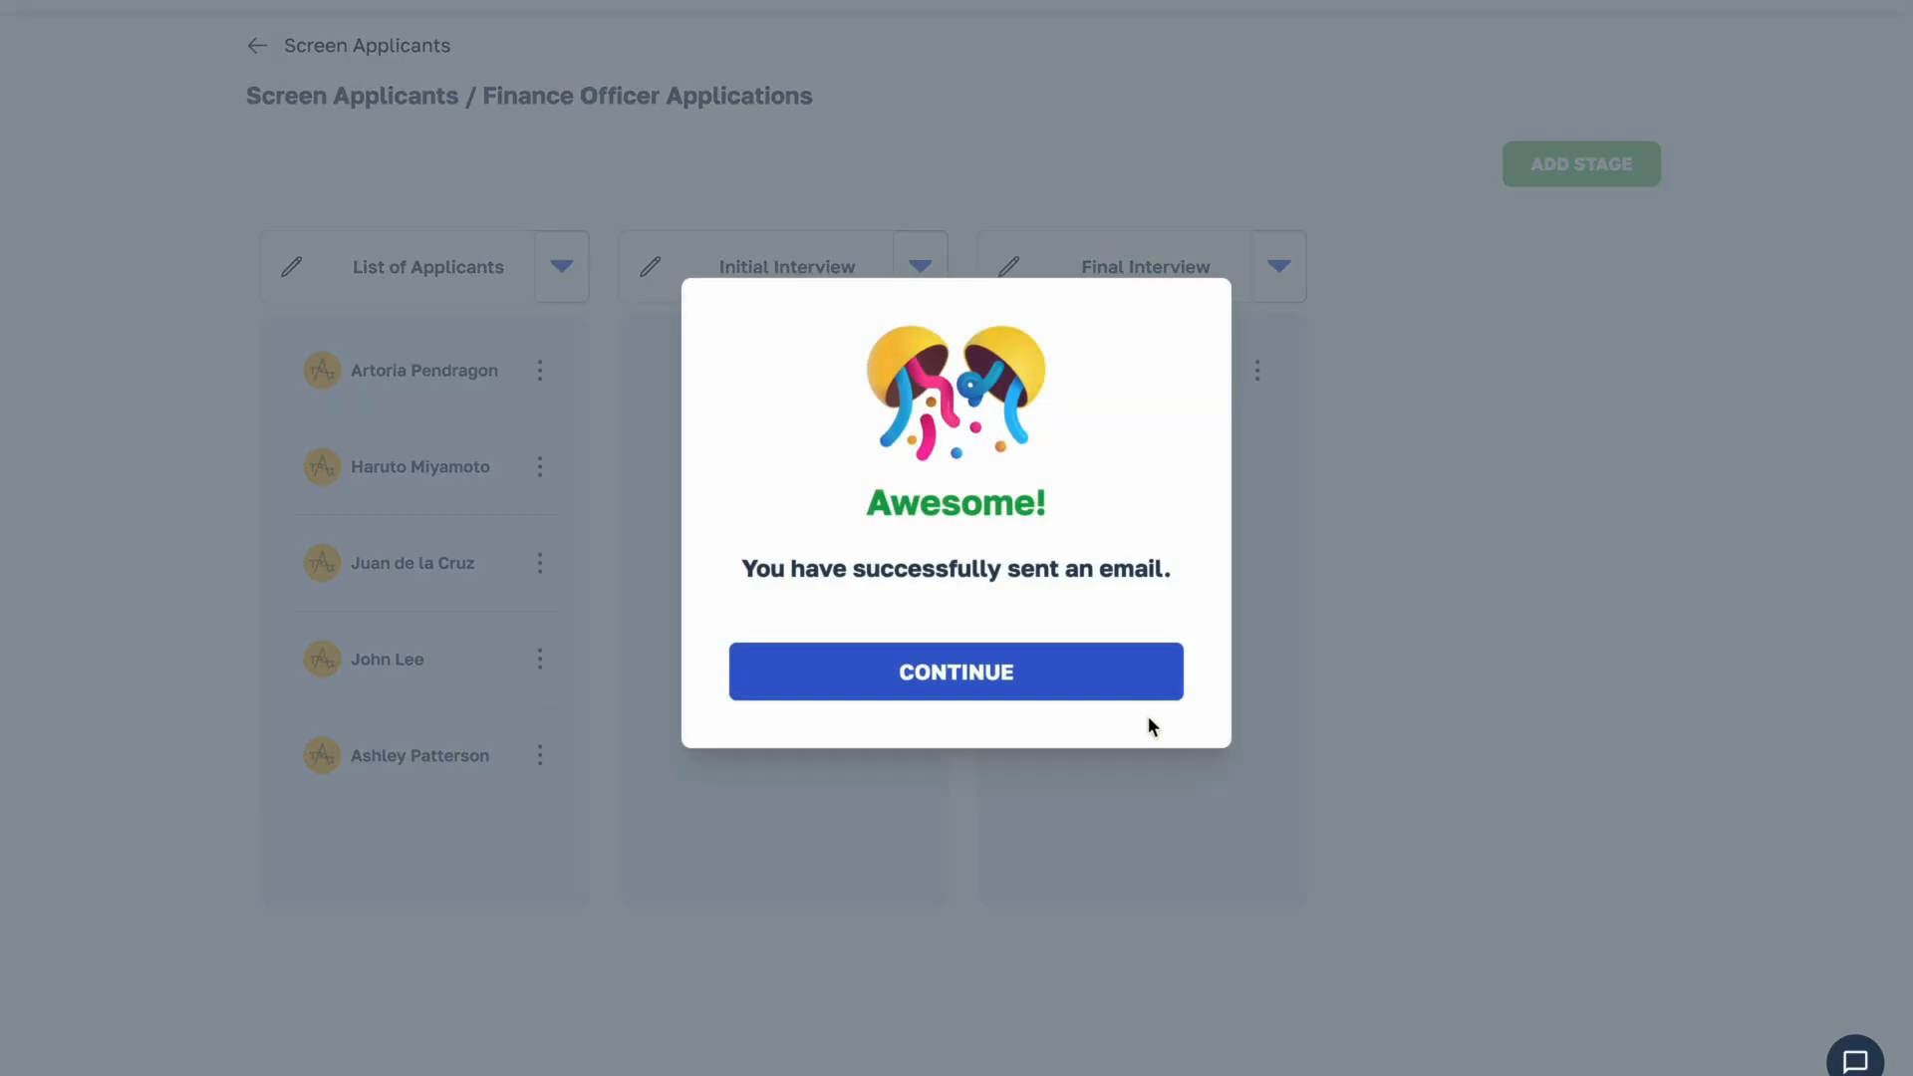
{"action": "left_click", "coordinate": [1136, 677]}
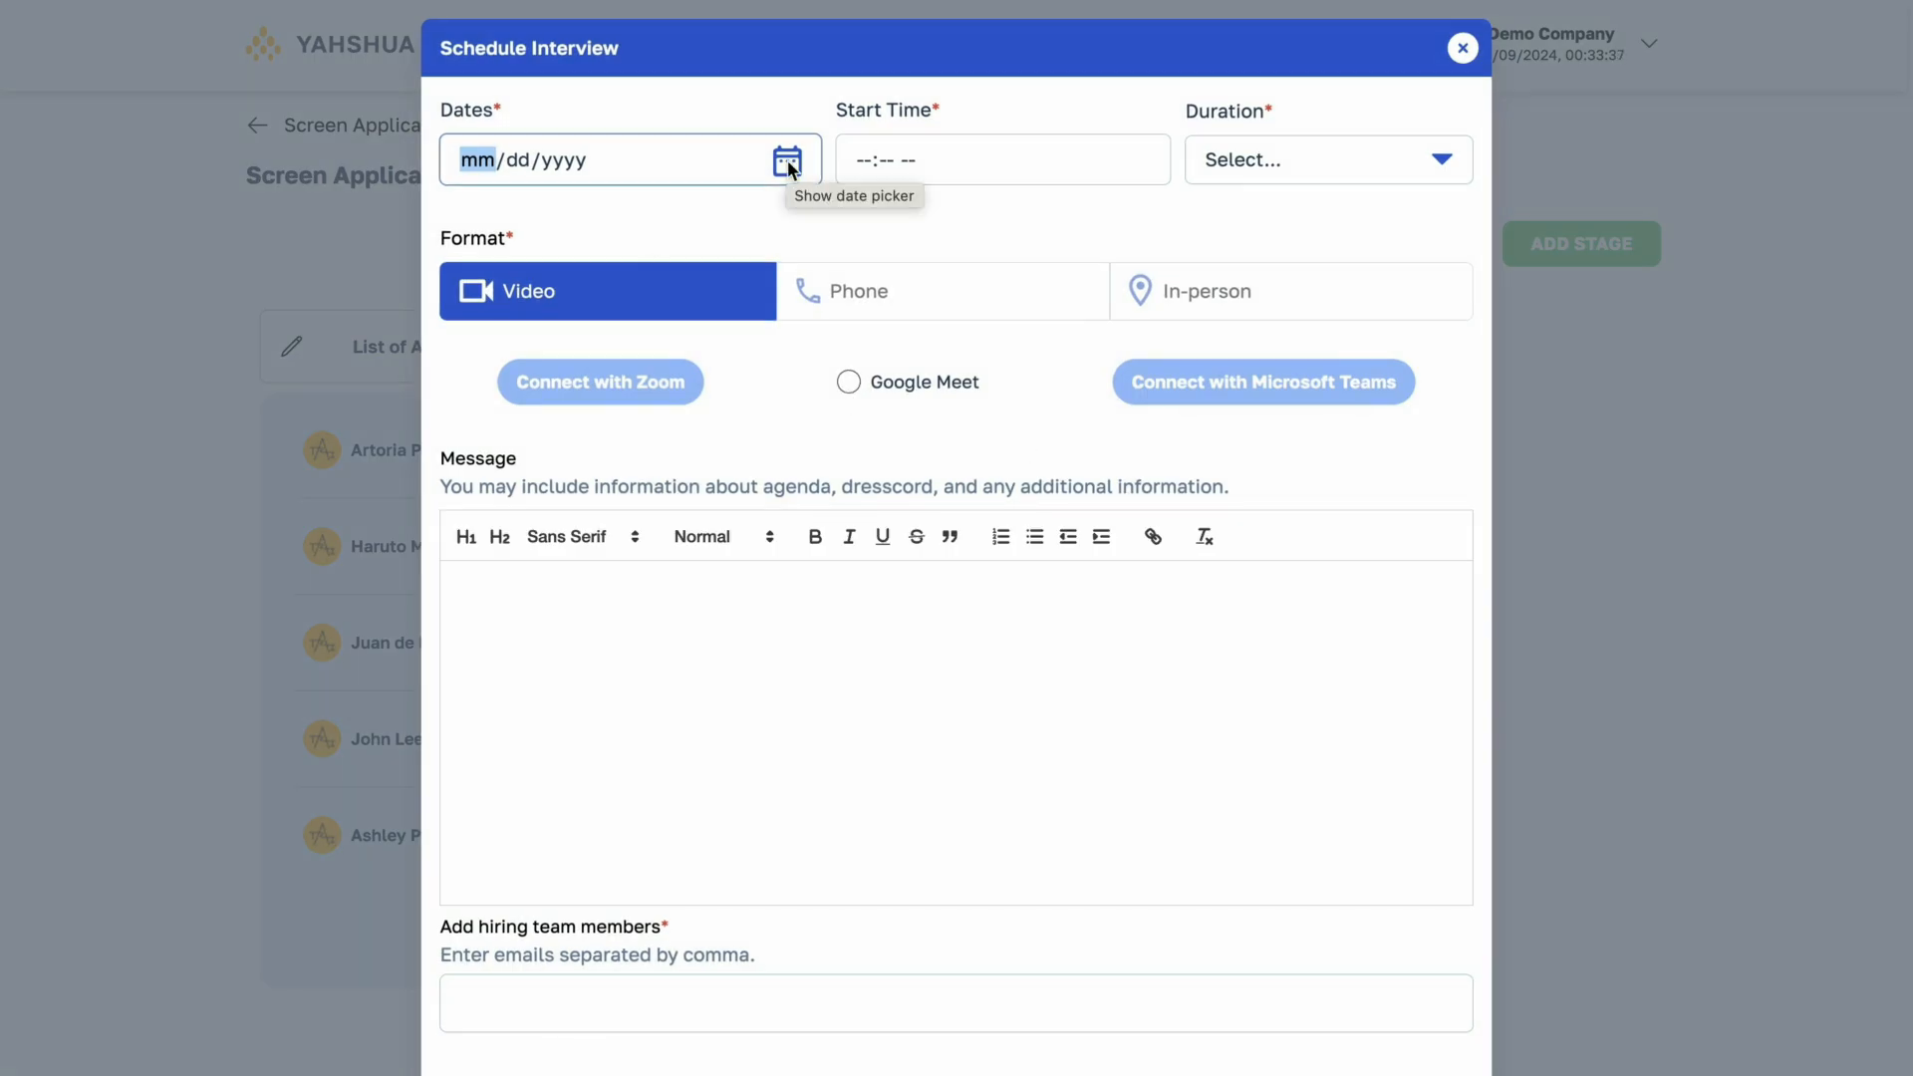
- Schedule the applicant's final interview for 09/30/2024 at 01:00 PM with a duration of 1 hr
{"action": "left_click", "coordinate": [787, 160]}
{"action": "left_click", "coordinate": [512, 424]}
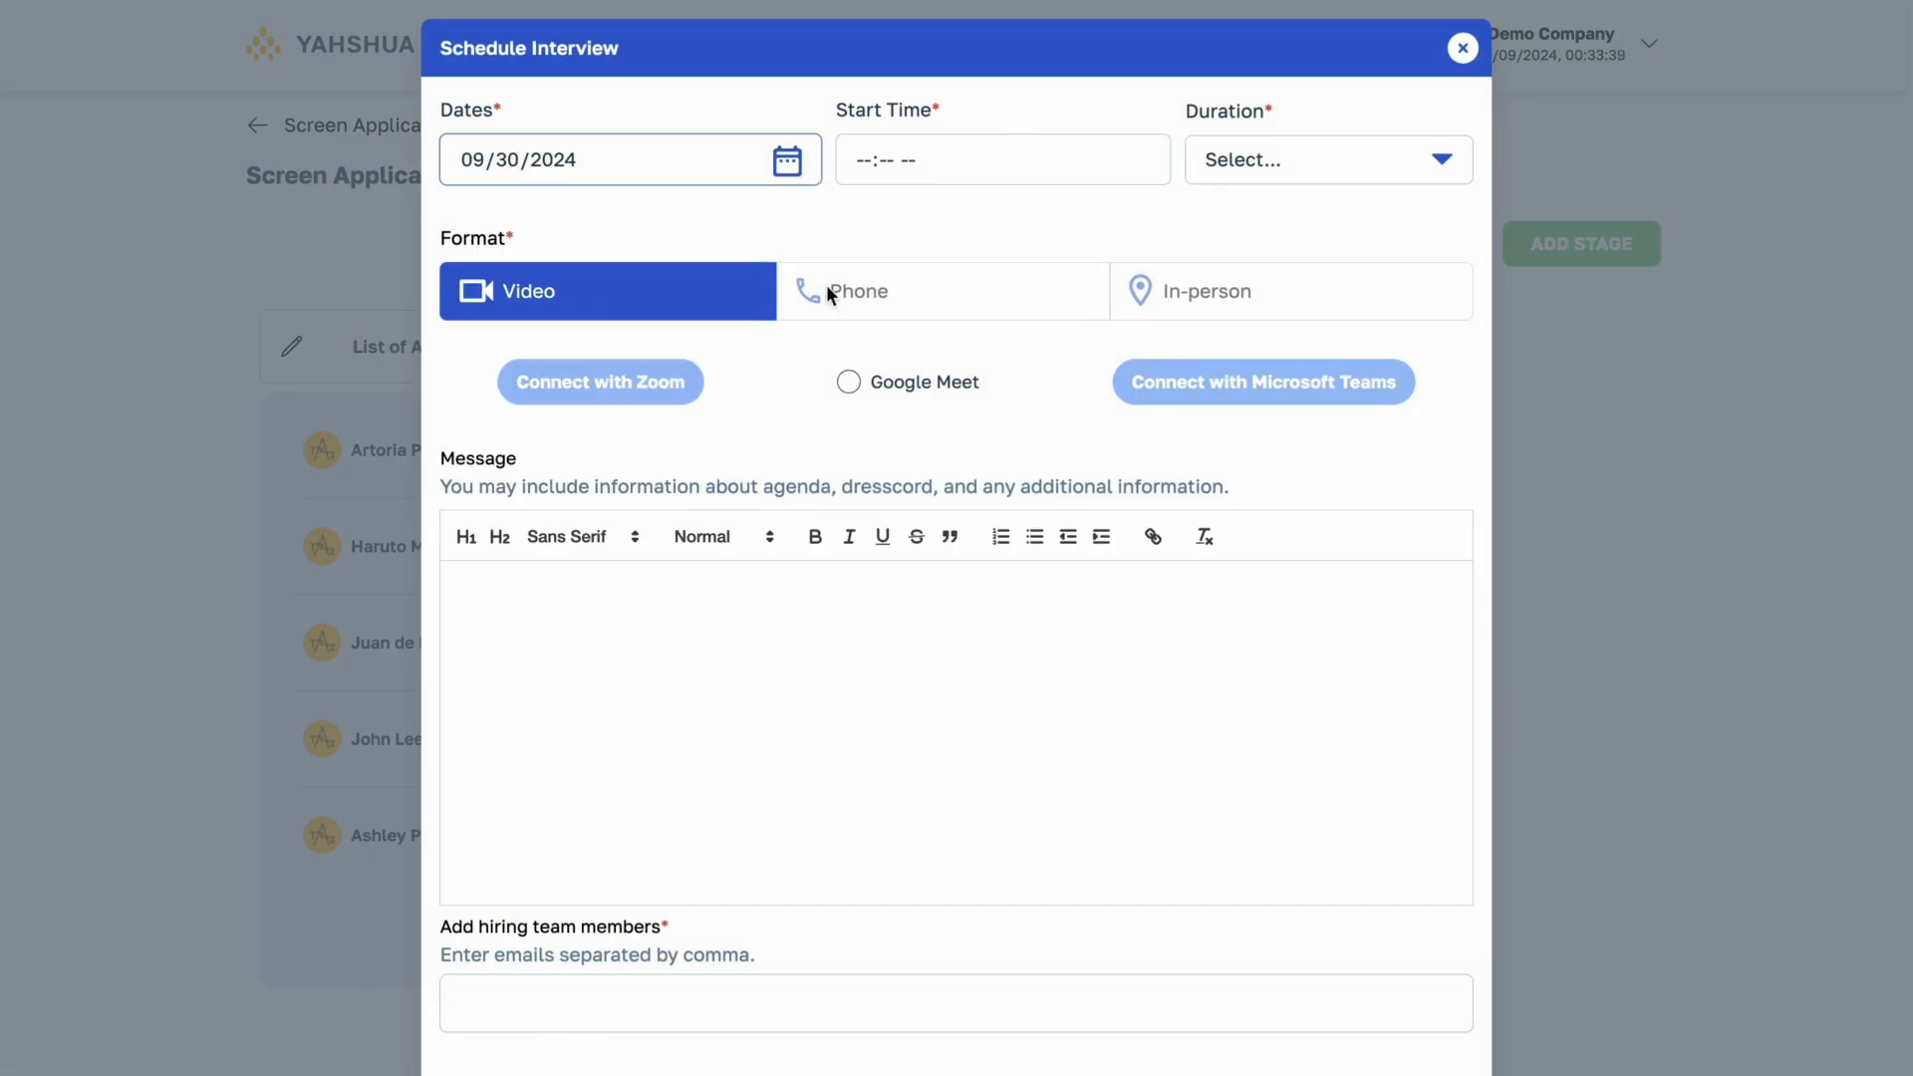
{"action": "left_click", "coordinate": [897, 162]}
{"action": "left_click", "coordinate": [894, 249]}
{"action": "scroll", "coordinate": [956, 339], "scroll_direction": "down", "scroll_amount": 9}
{"action": "left_click", "coordinate": [957, 414]}
{"action": "left_click", "coordinate": [1026, 245]}
{"action": "left_click", "coordinate": [1285, 165]}
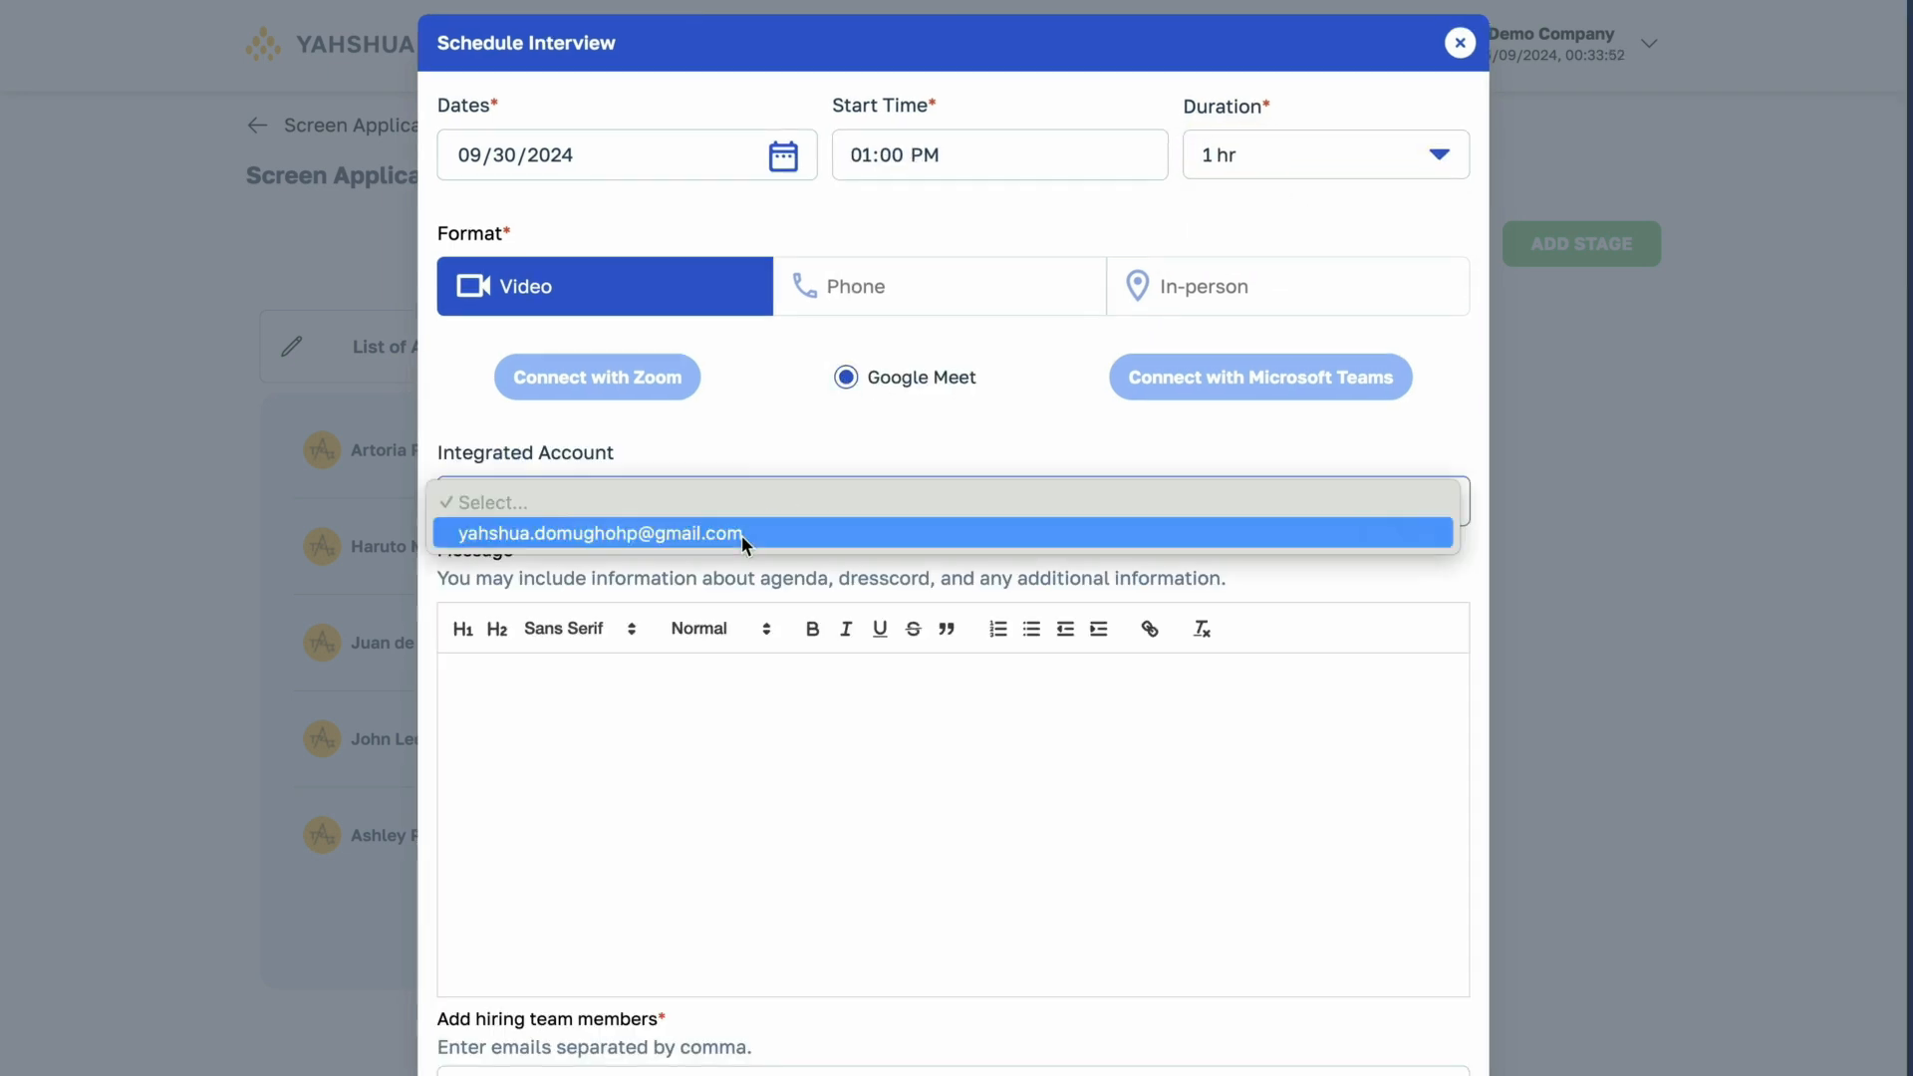
- Choose Google Meet with the integrated account and write a message requesting formal attire and punctuality, ending "Thank you and GOD bless!"
{"action": "left_click", "coordinate": [598, 534]}
{"action": "left_click", "coordinate": [688, 674]}
{"action": "scroll", "coordinate": [687, 674], "scroll_direction": "down", "scroll_amount": 1}
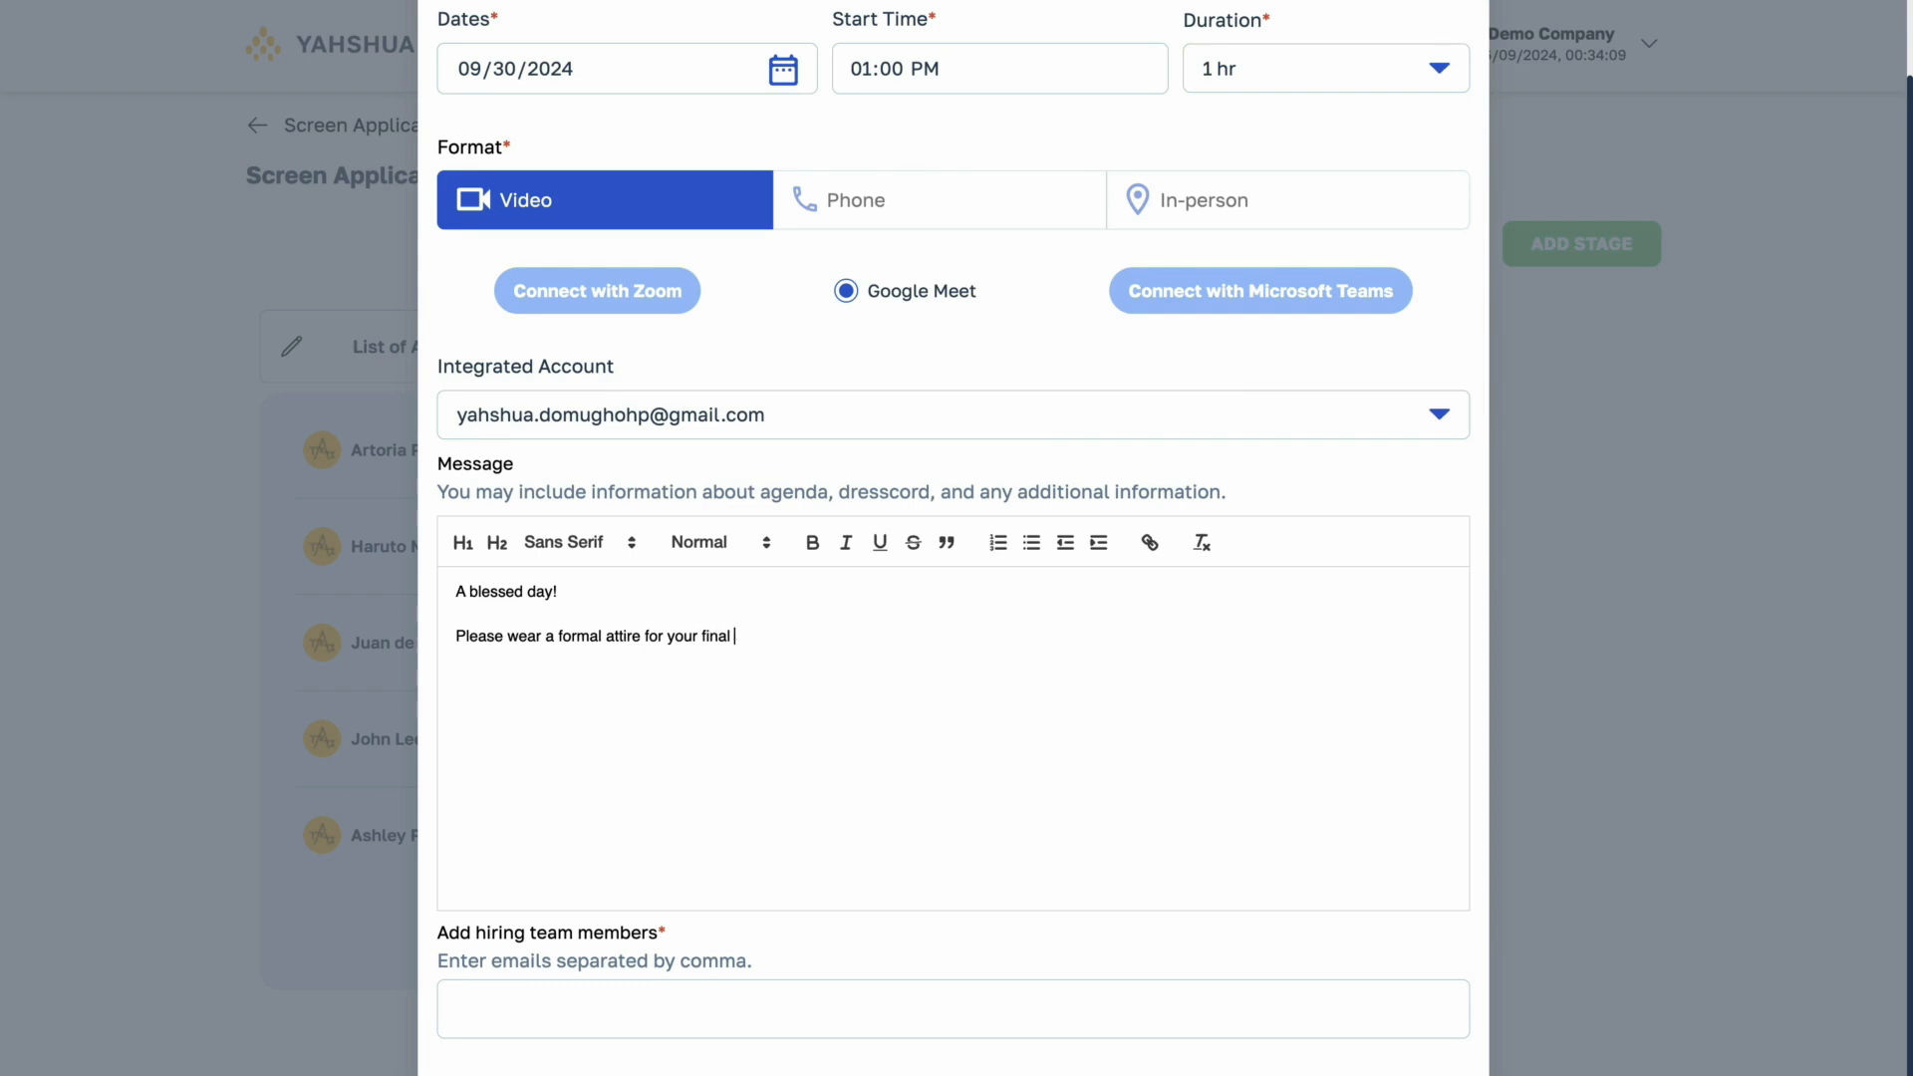
{"action": "type", "text": "attire."}
{"action": "key", "text": "Return"}
{"action": "type", "text": "A gentle reminder to be on time as usual."}
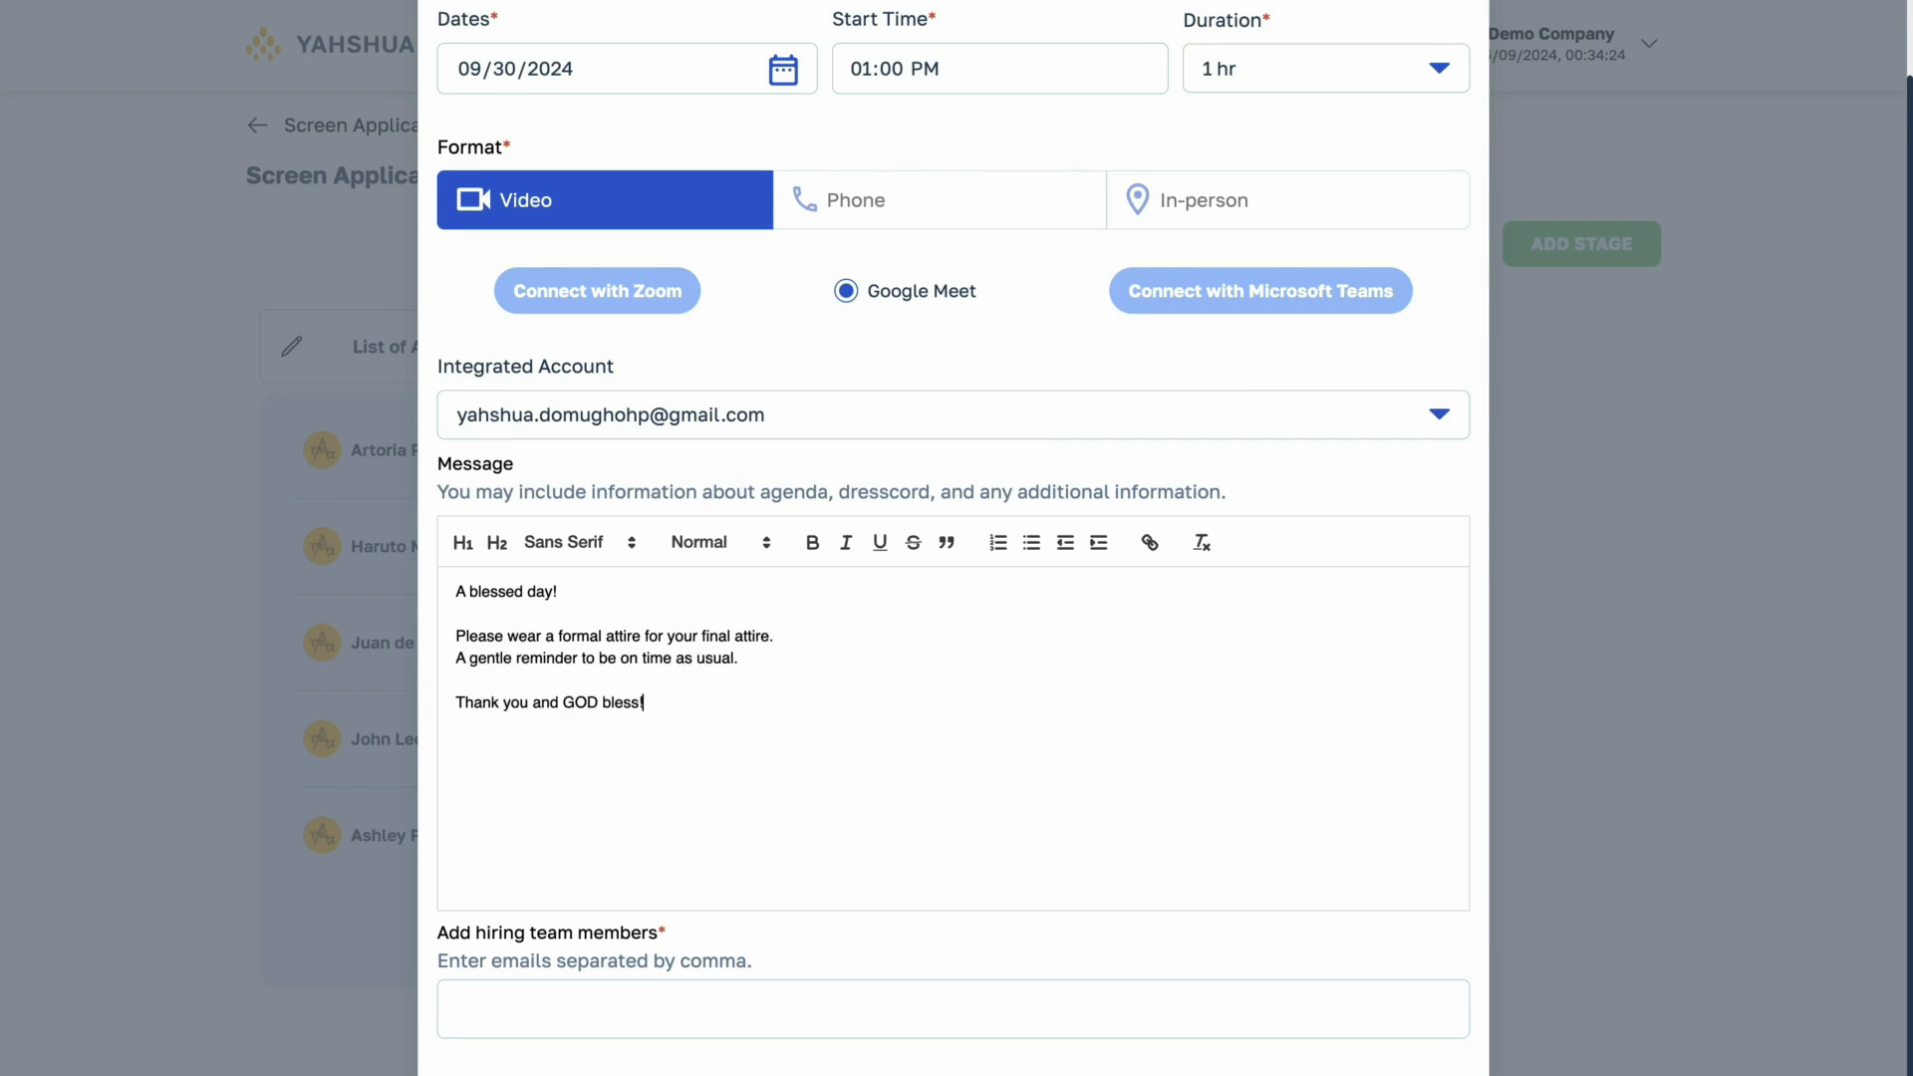
- Add a hiring team member's e-mail address and send the final interview request
{"action": "left_click", "coordinate": [800, 1004]}
{"action": "type", "text": "sample1@gmail.com"}
{"action": "key", "text": "Return"}
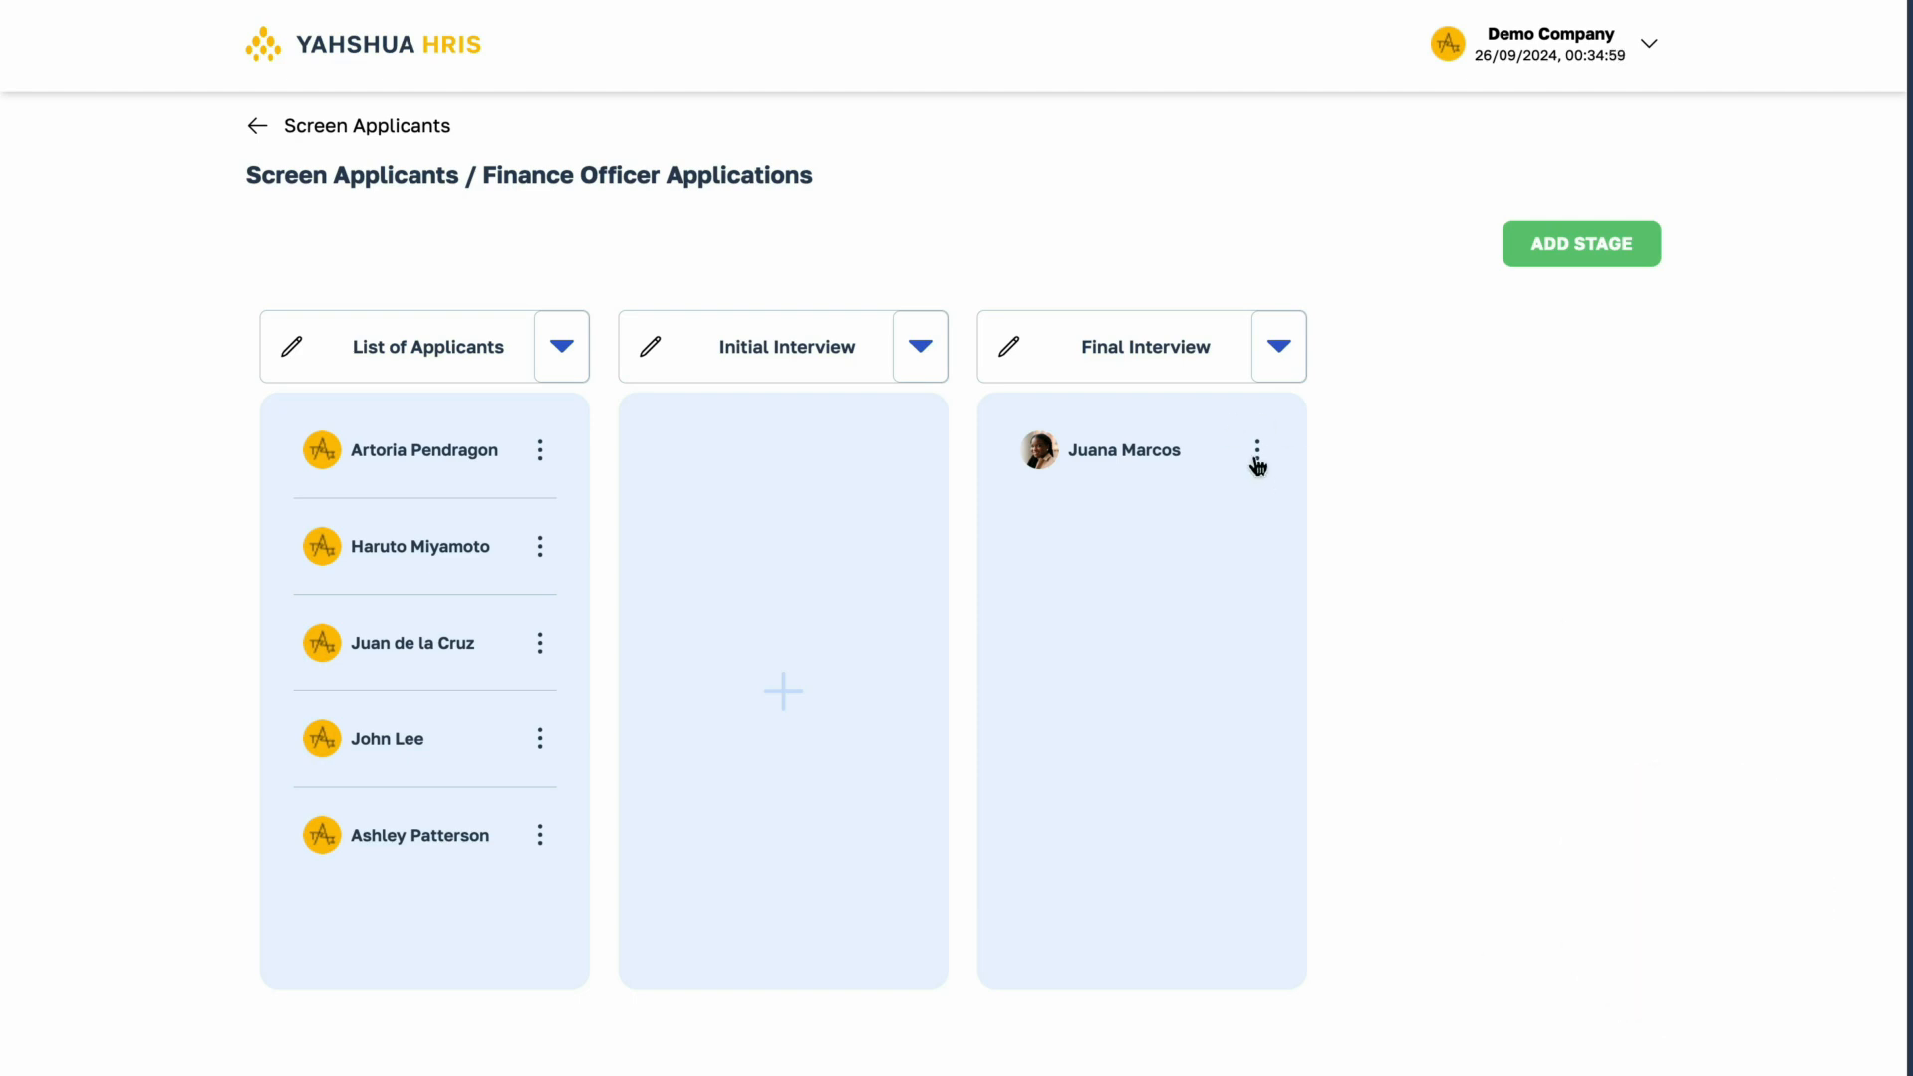
- Check off both Final Interview requirements for the applicant in that stage and update the status to Hired
{"action": "left_click", "coordinate": [1257, 460]}
{"action": "left_click", "coordinate": [1131, 508]}
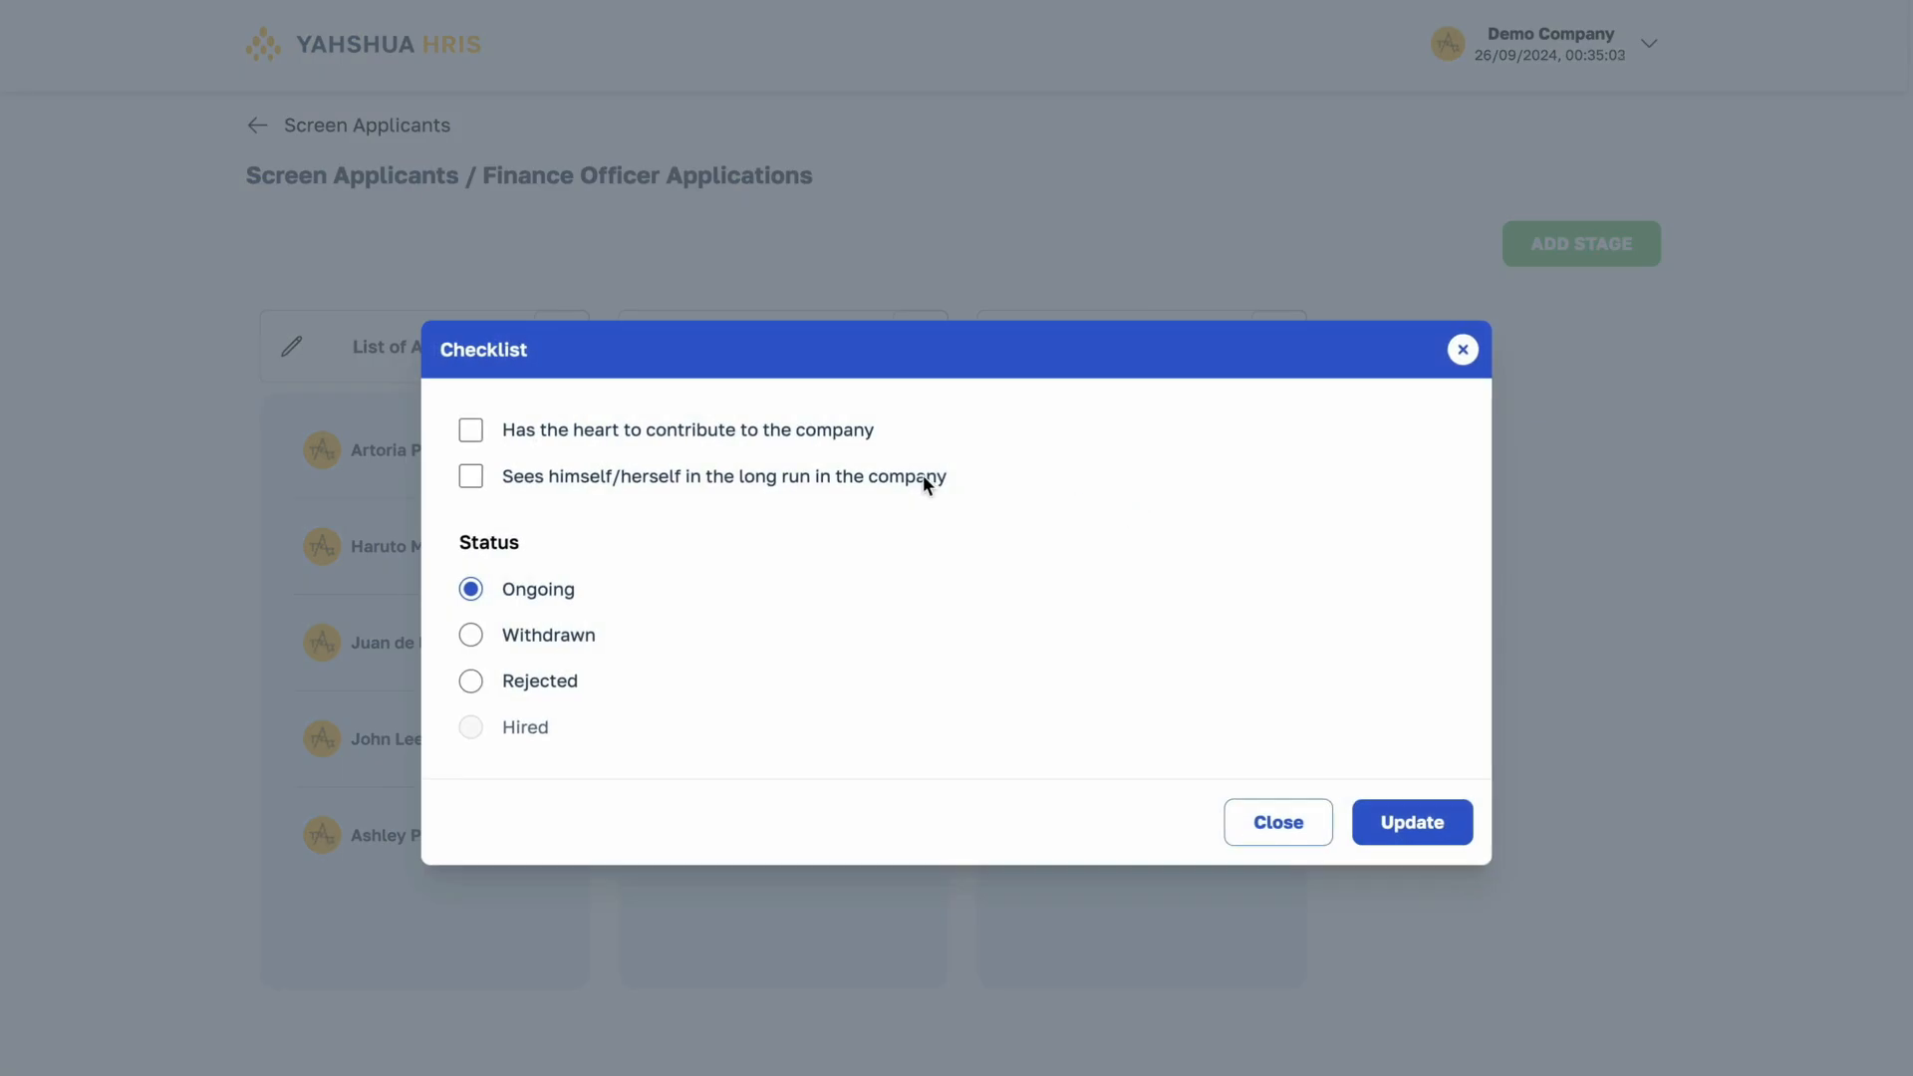
{"action": "left_click", "coordinate": [761, 469]}
{"action": "left_click", "coordinate": [522, 727]}
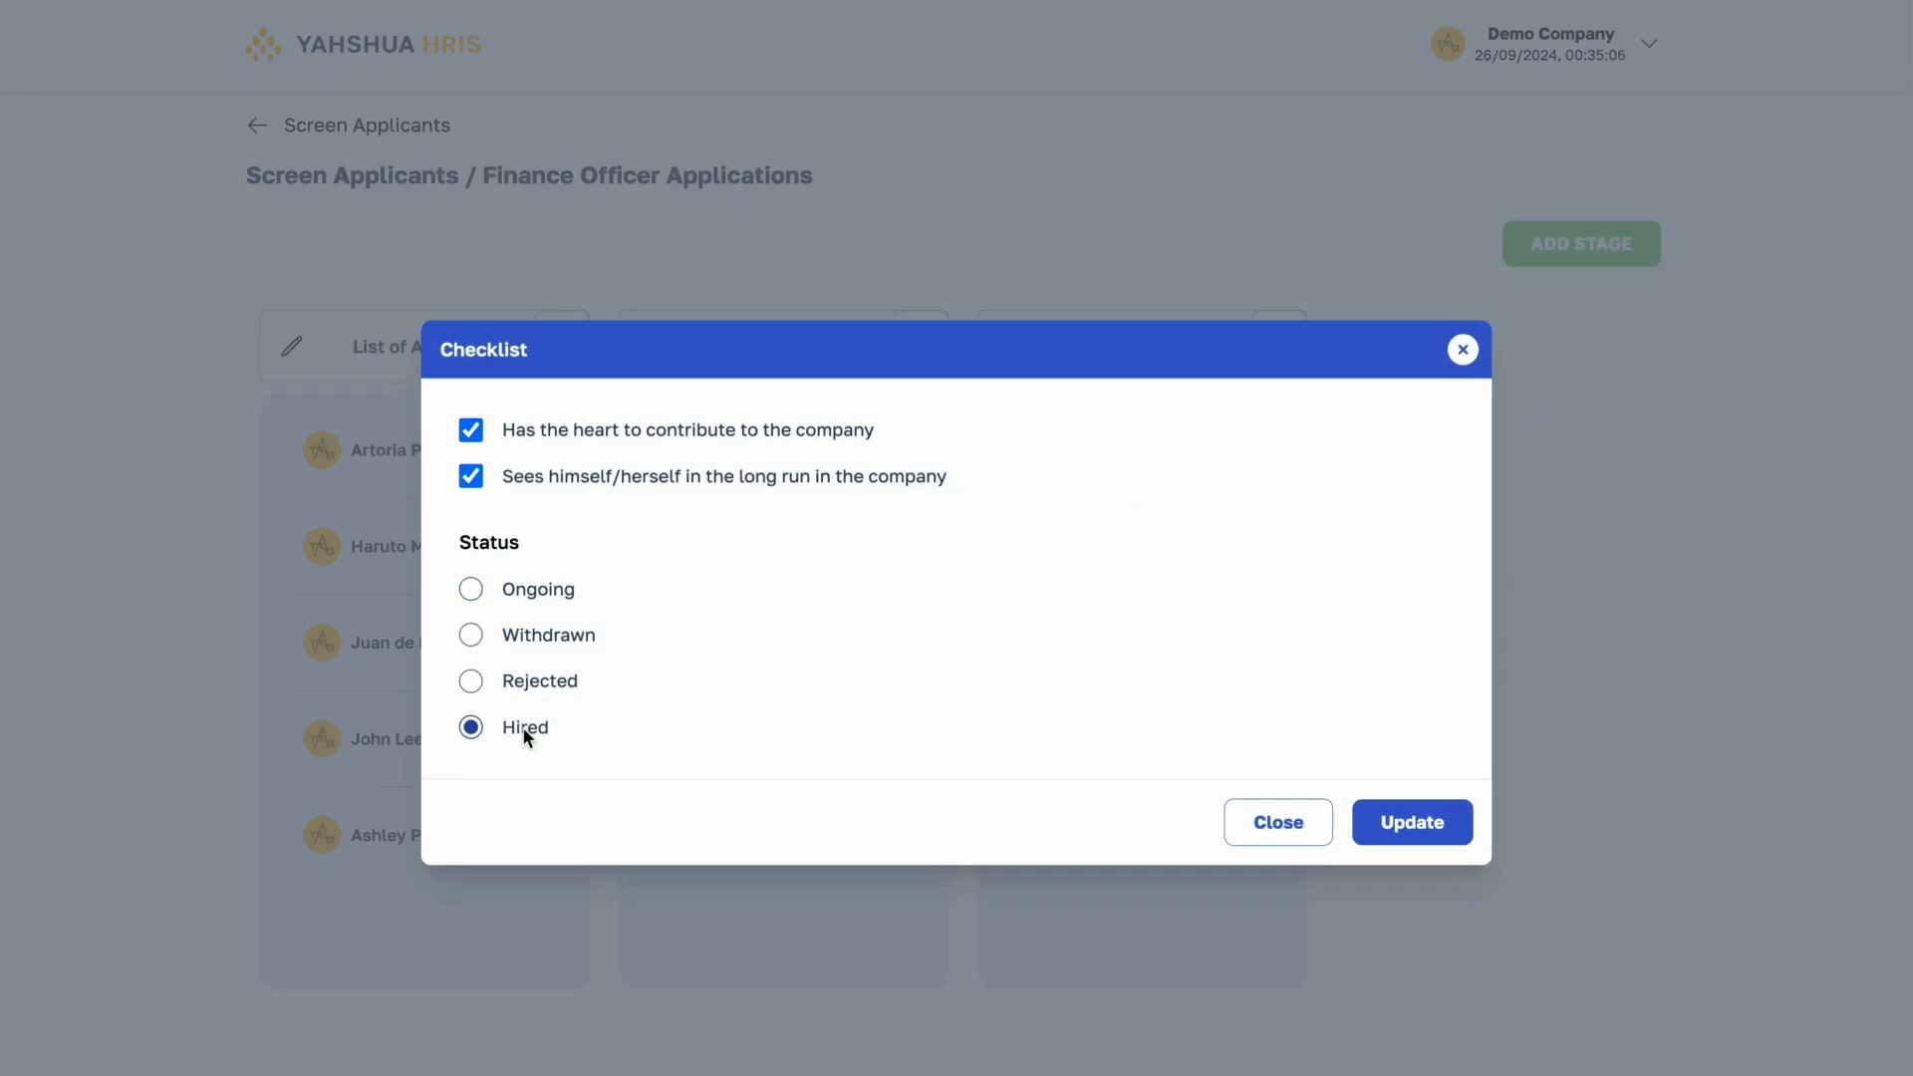
{"action": "left_click", "coordinate": [1468, 810]}
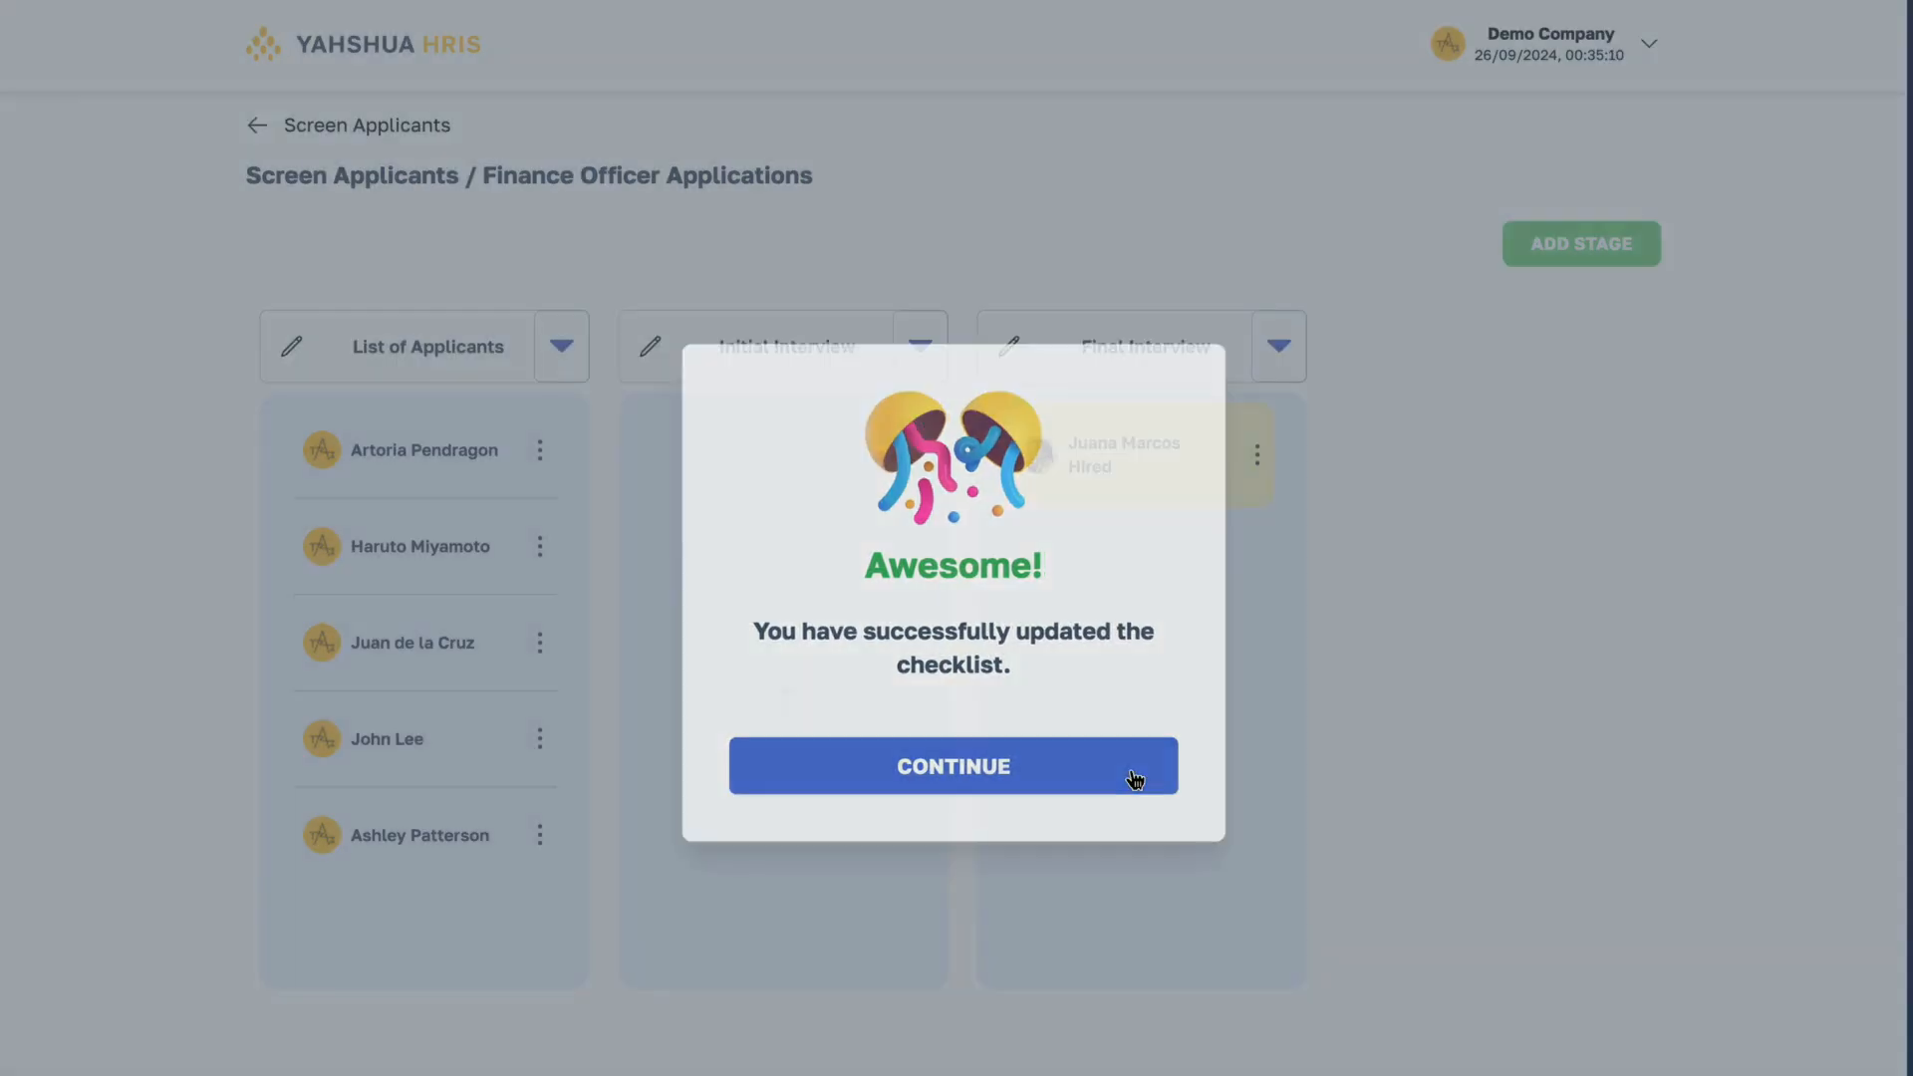
{"action": "left_click", "coordinate": [1132, 775]}
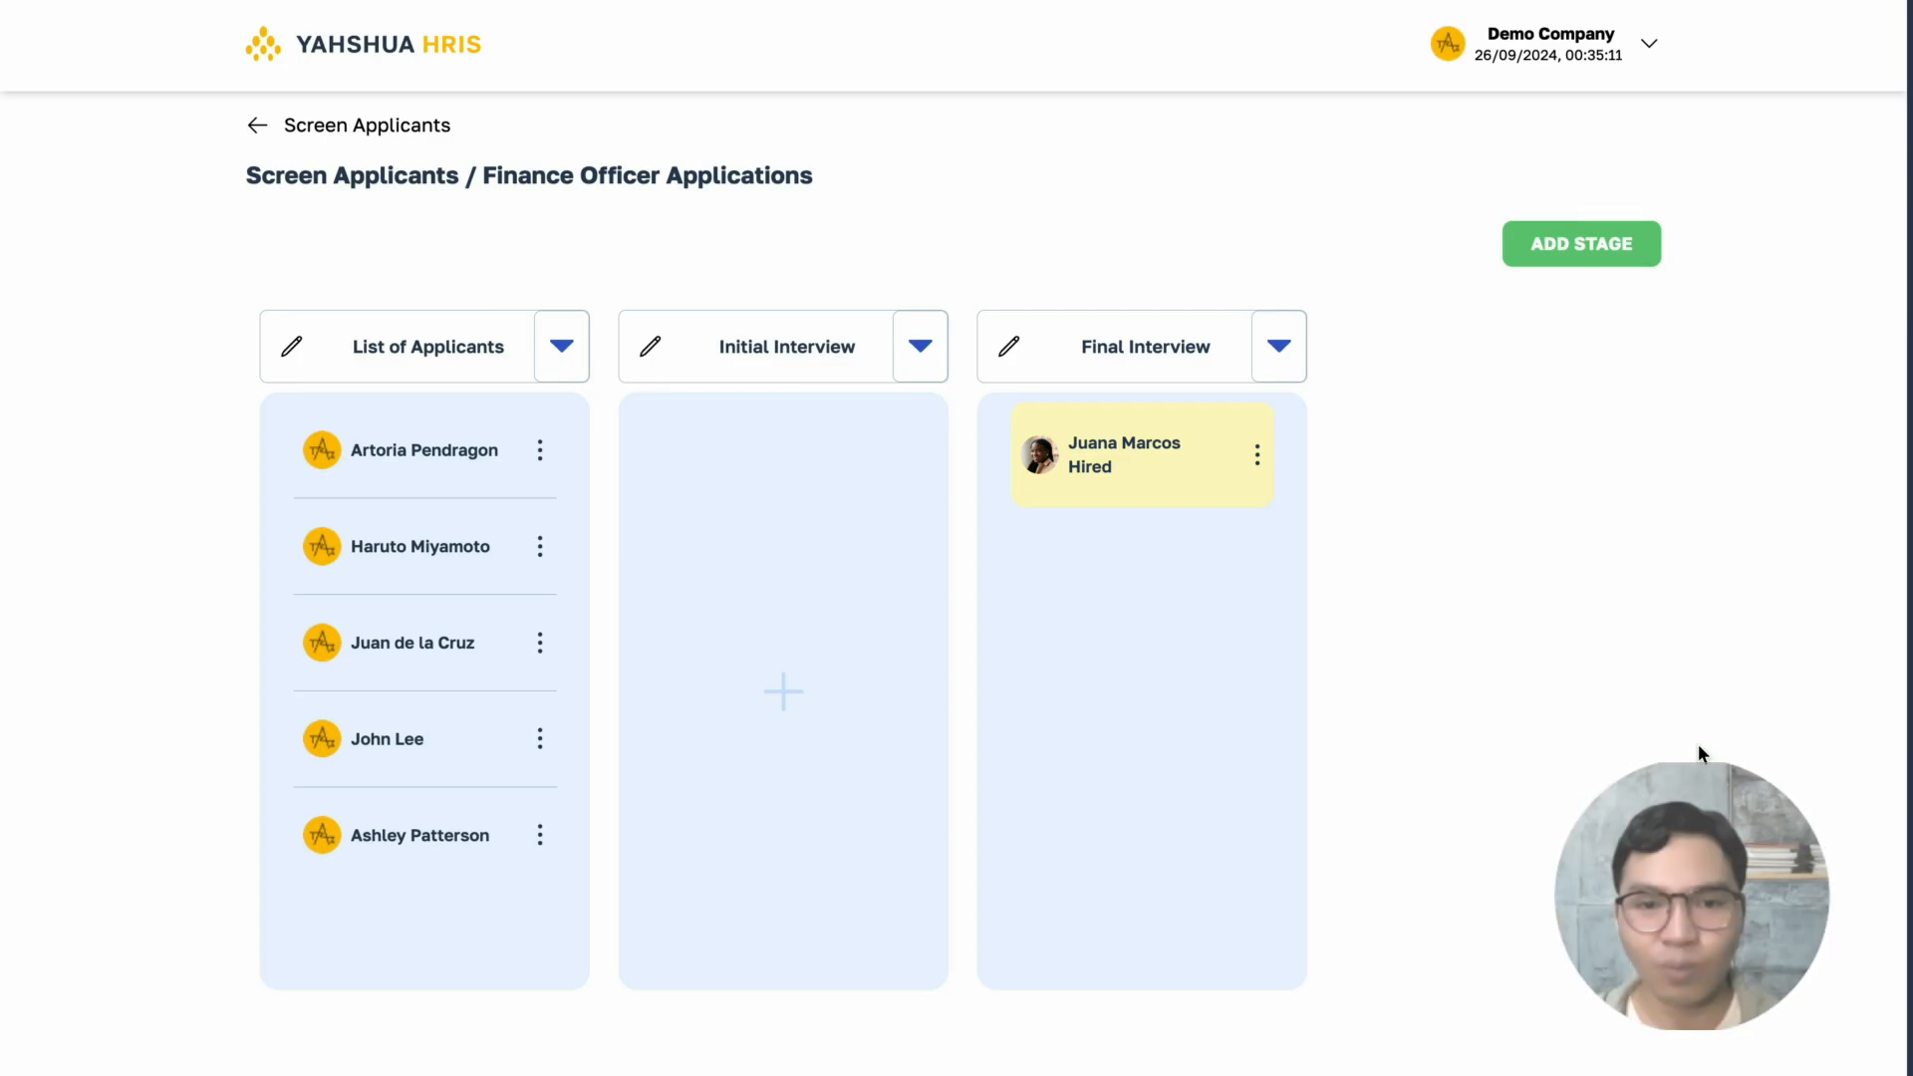